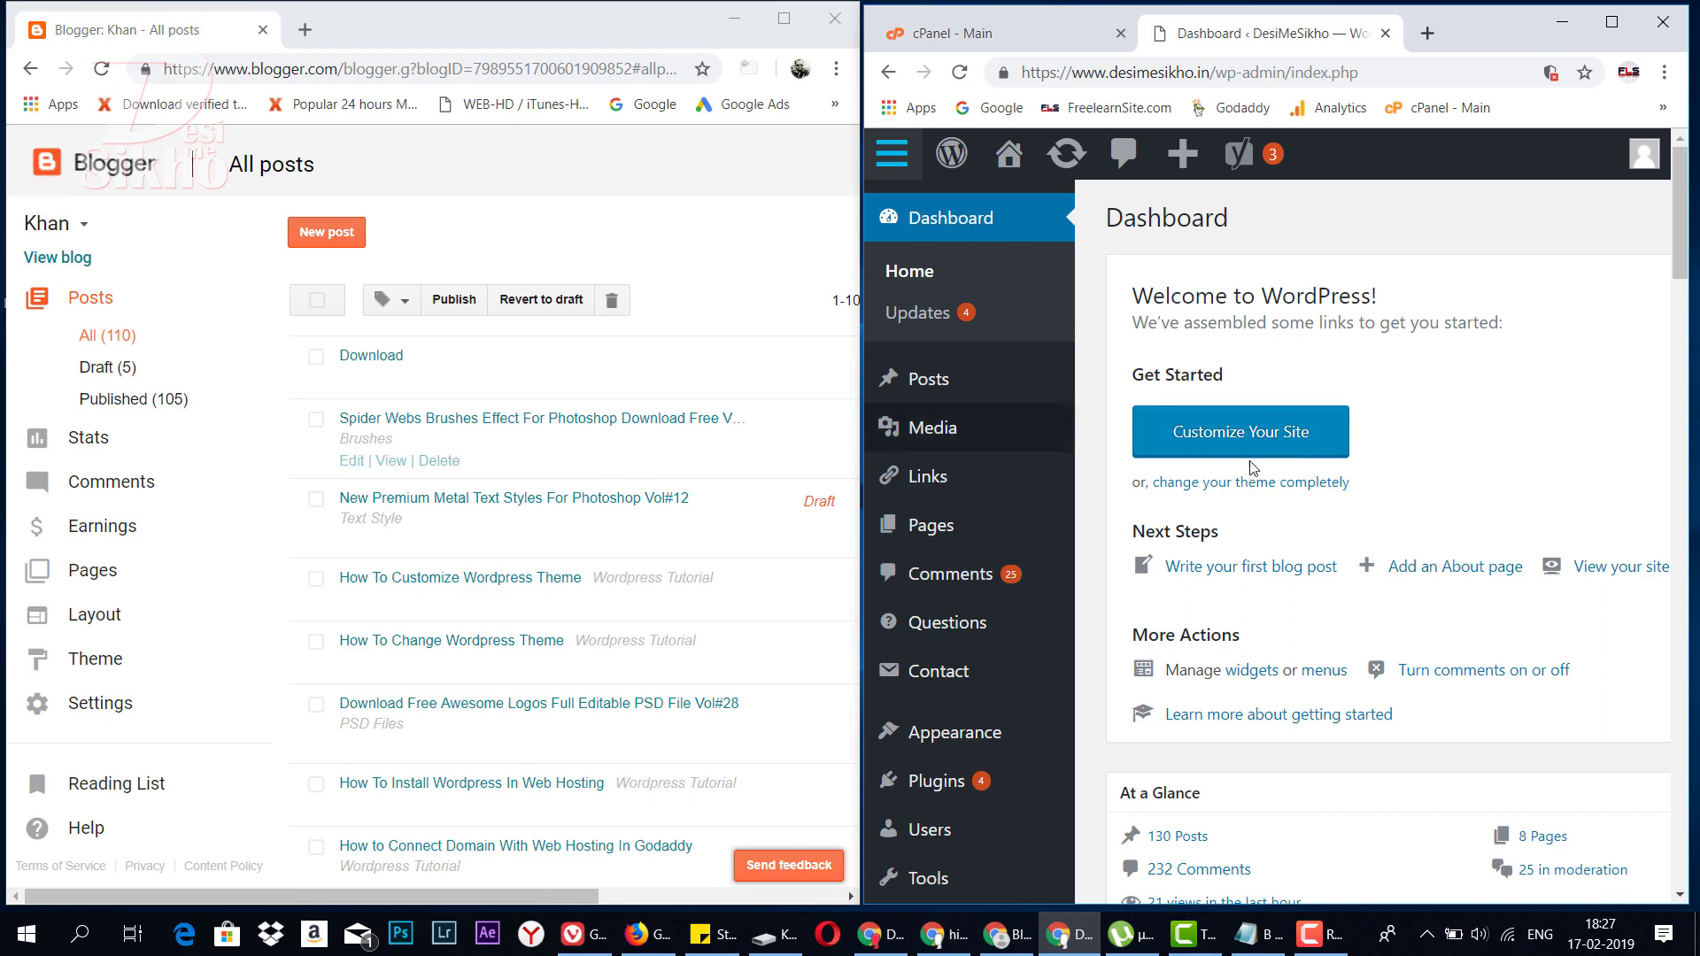
mouse_move(492, 447)
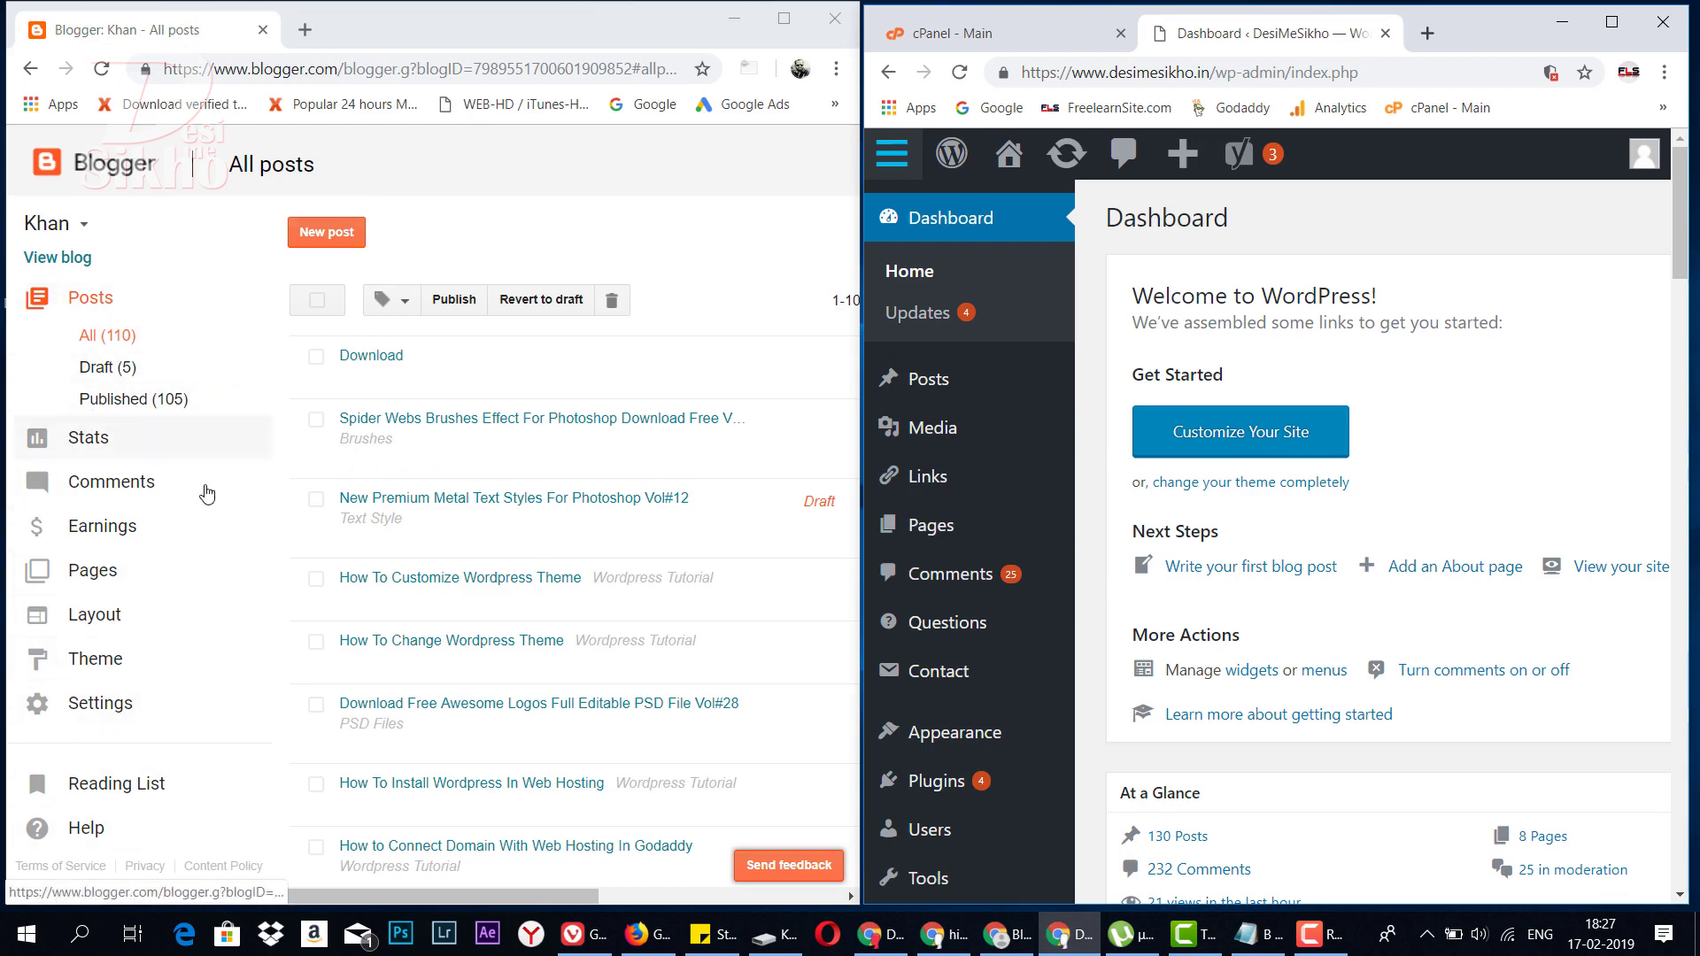
scroll(510, 487, down, 6)
scroll(510, 487, up, 7)
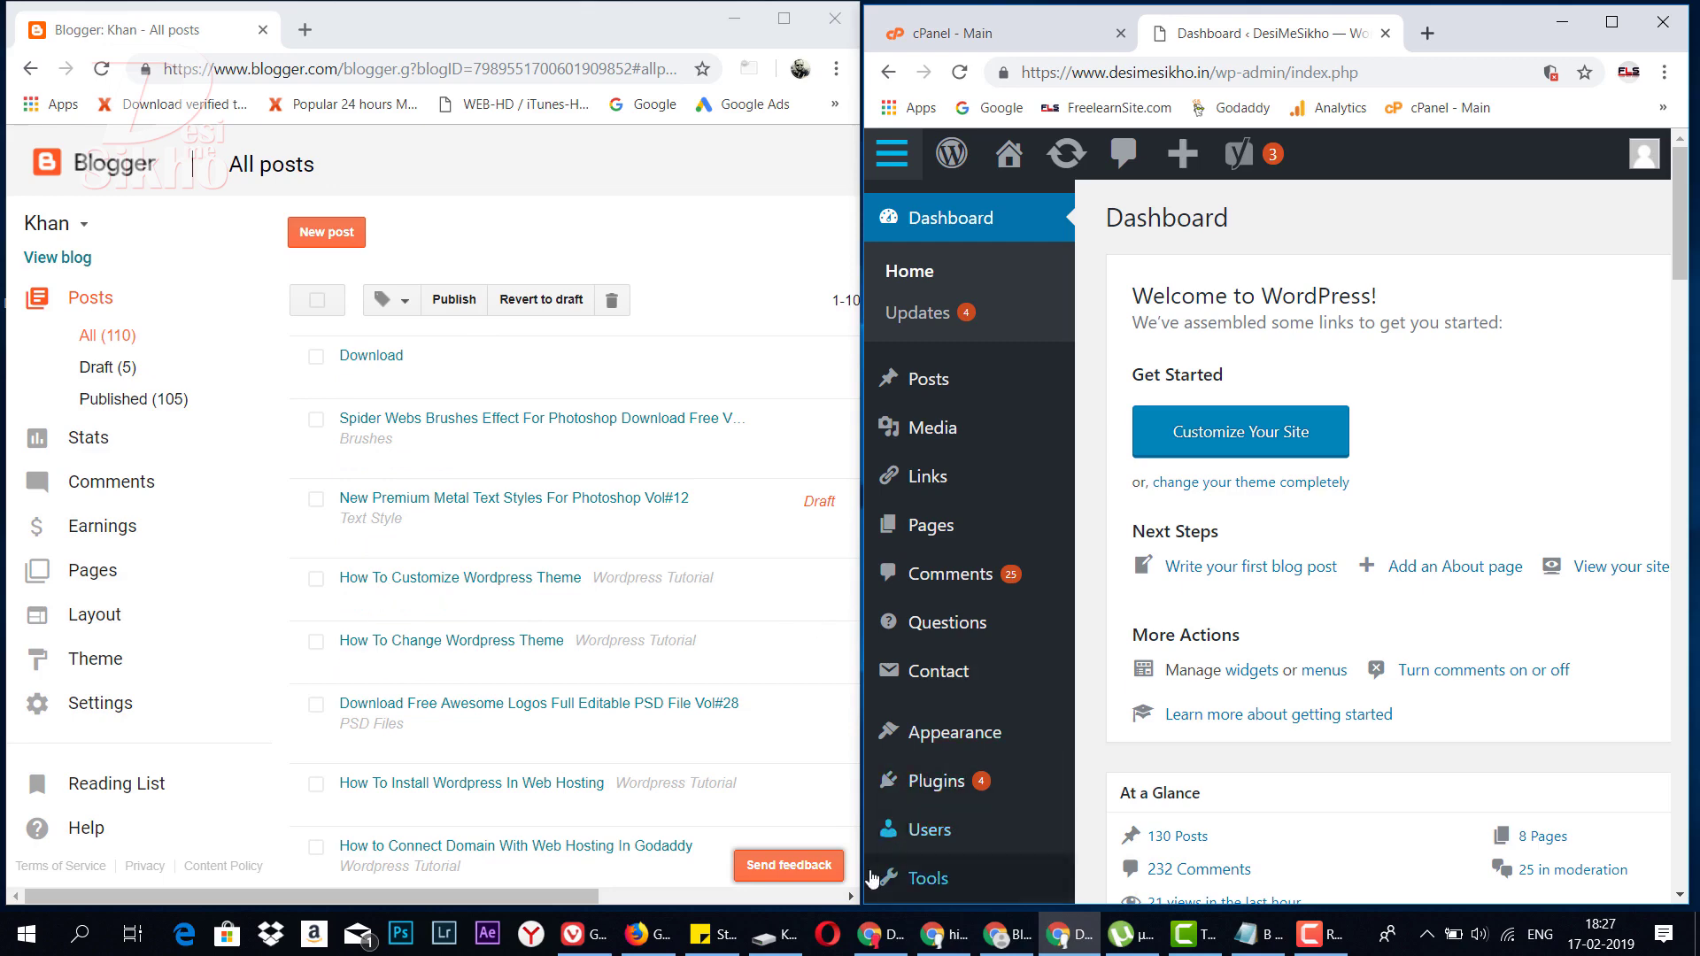
- Switch to the YouTube window and look through the videos in the How To Create Blog In Blogger playlist
click(894, 936)
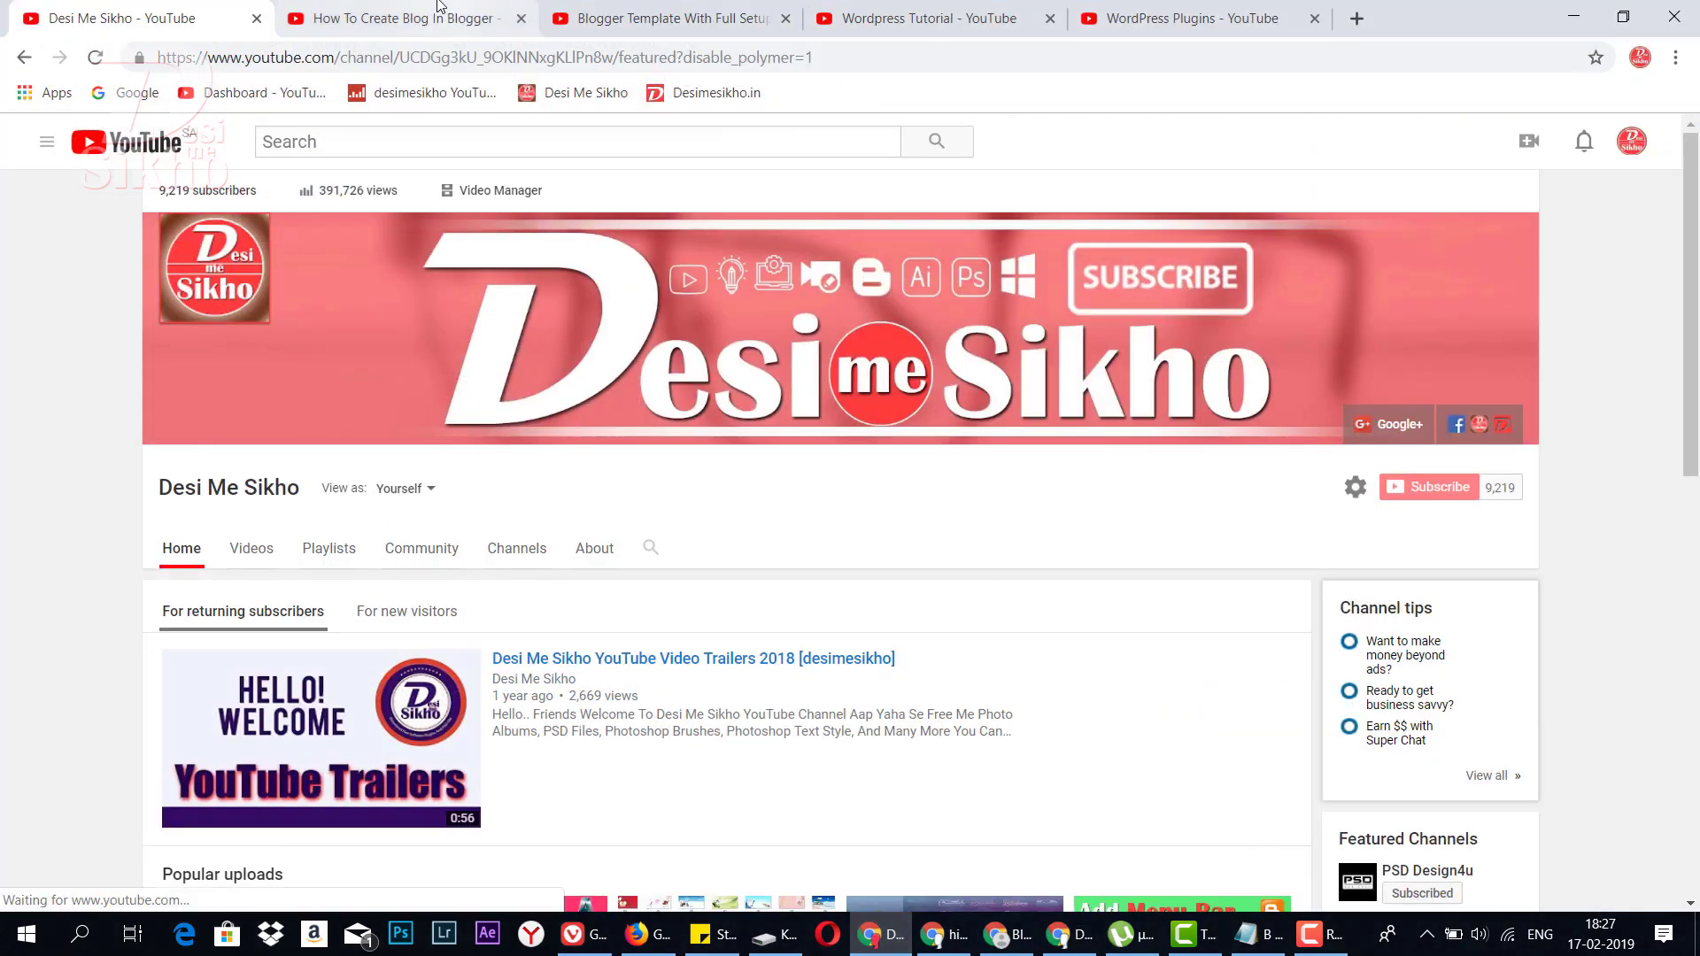
click(412, 18)
click(246, 32)
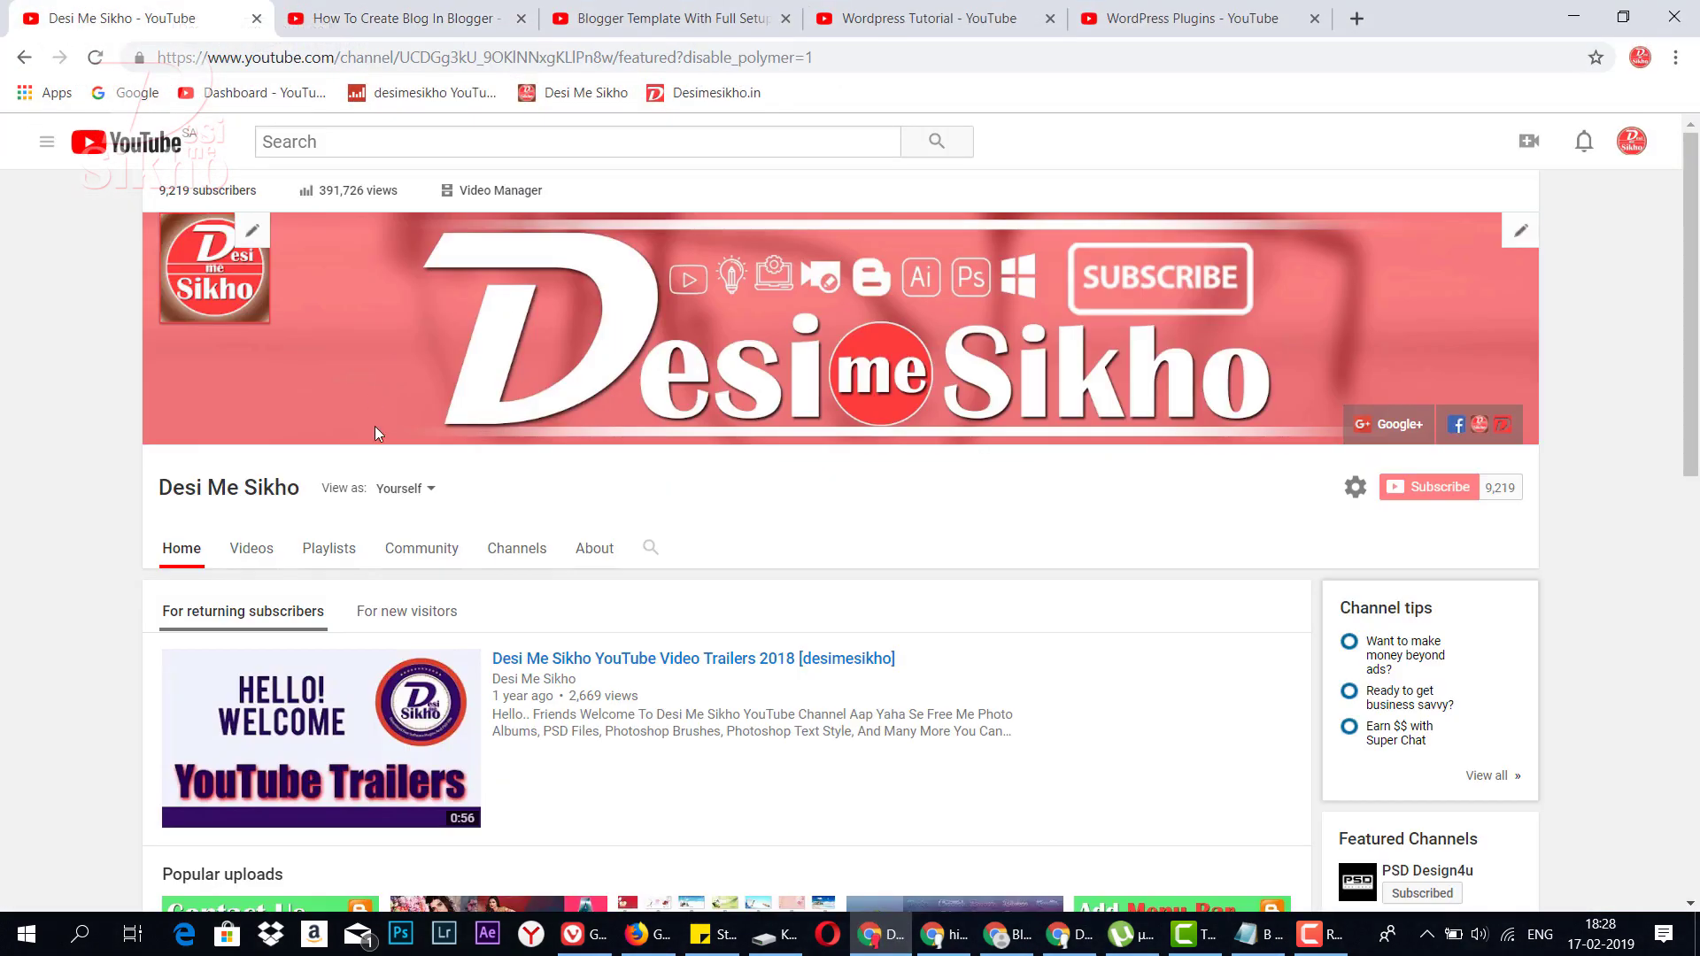
key(ctrl+Tab)
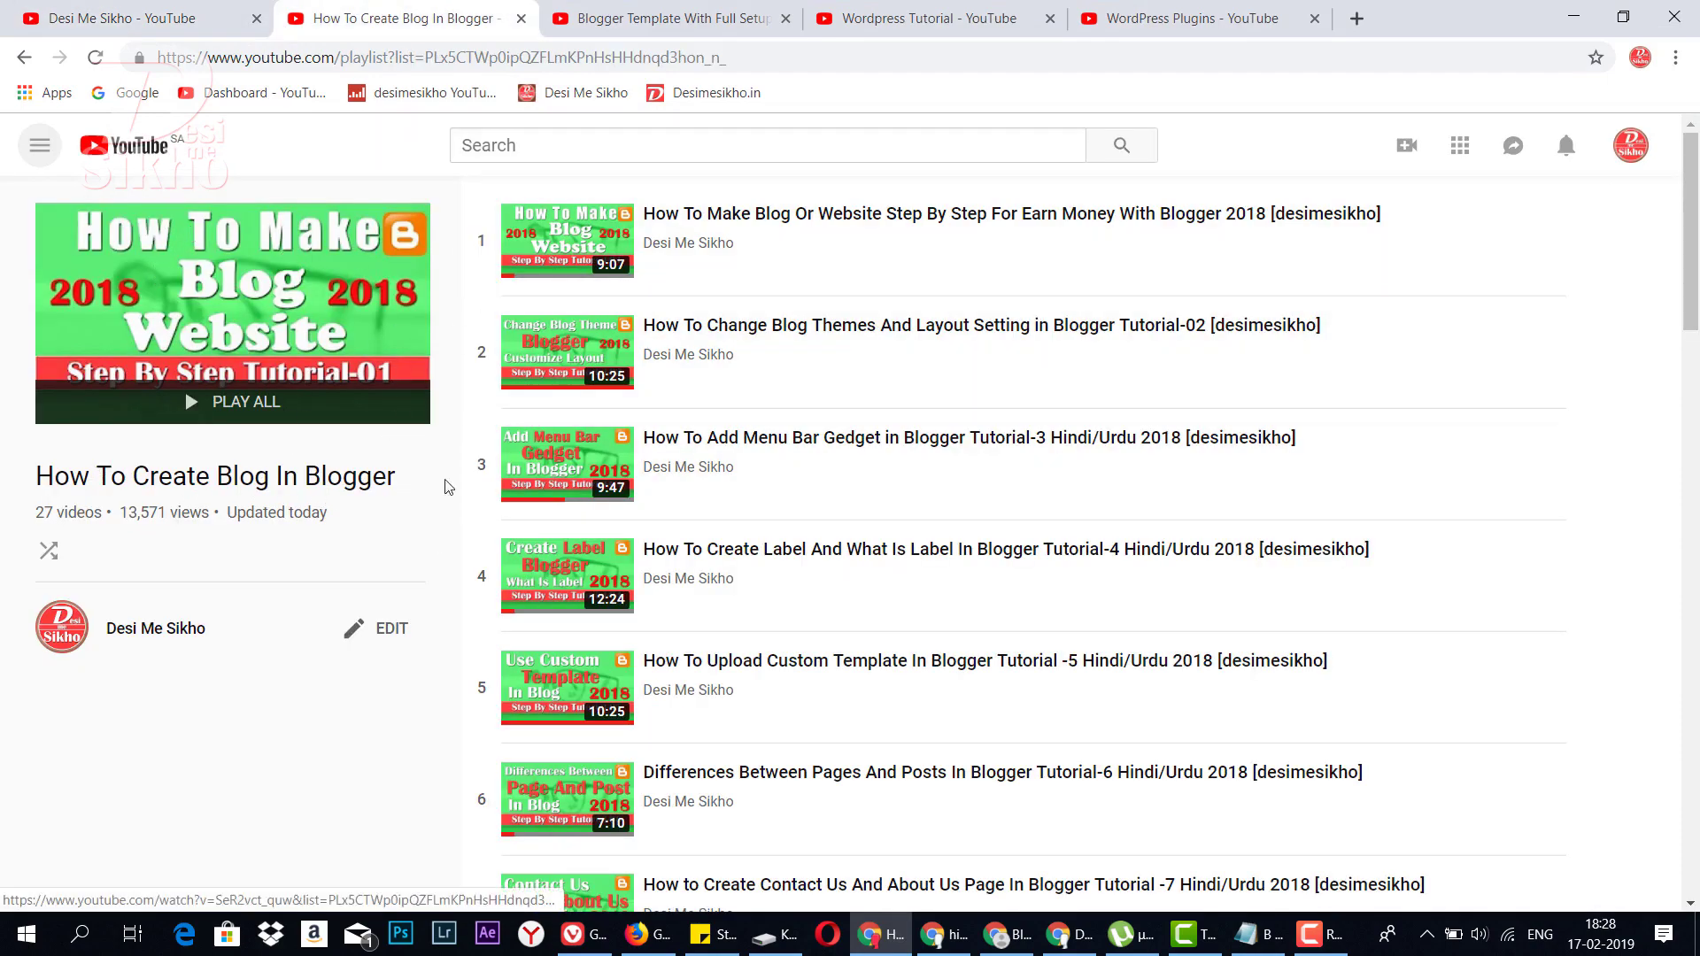
scroll(740, 493, down, 15)
scroll(755, 546, down, 8)
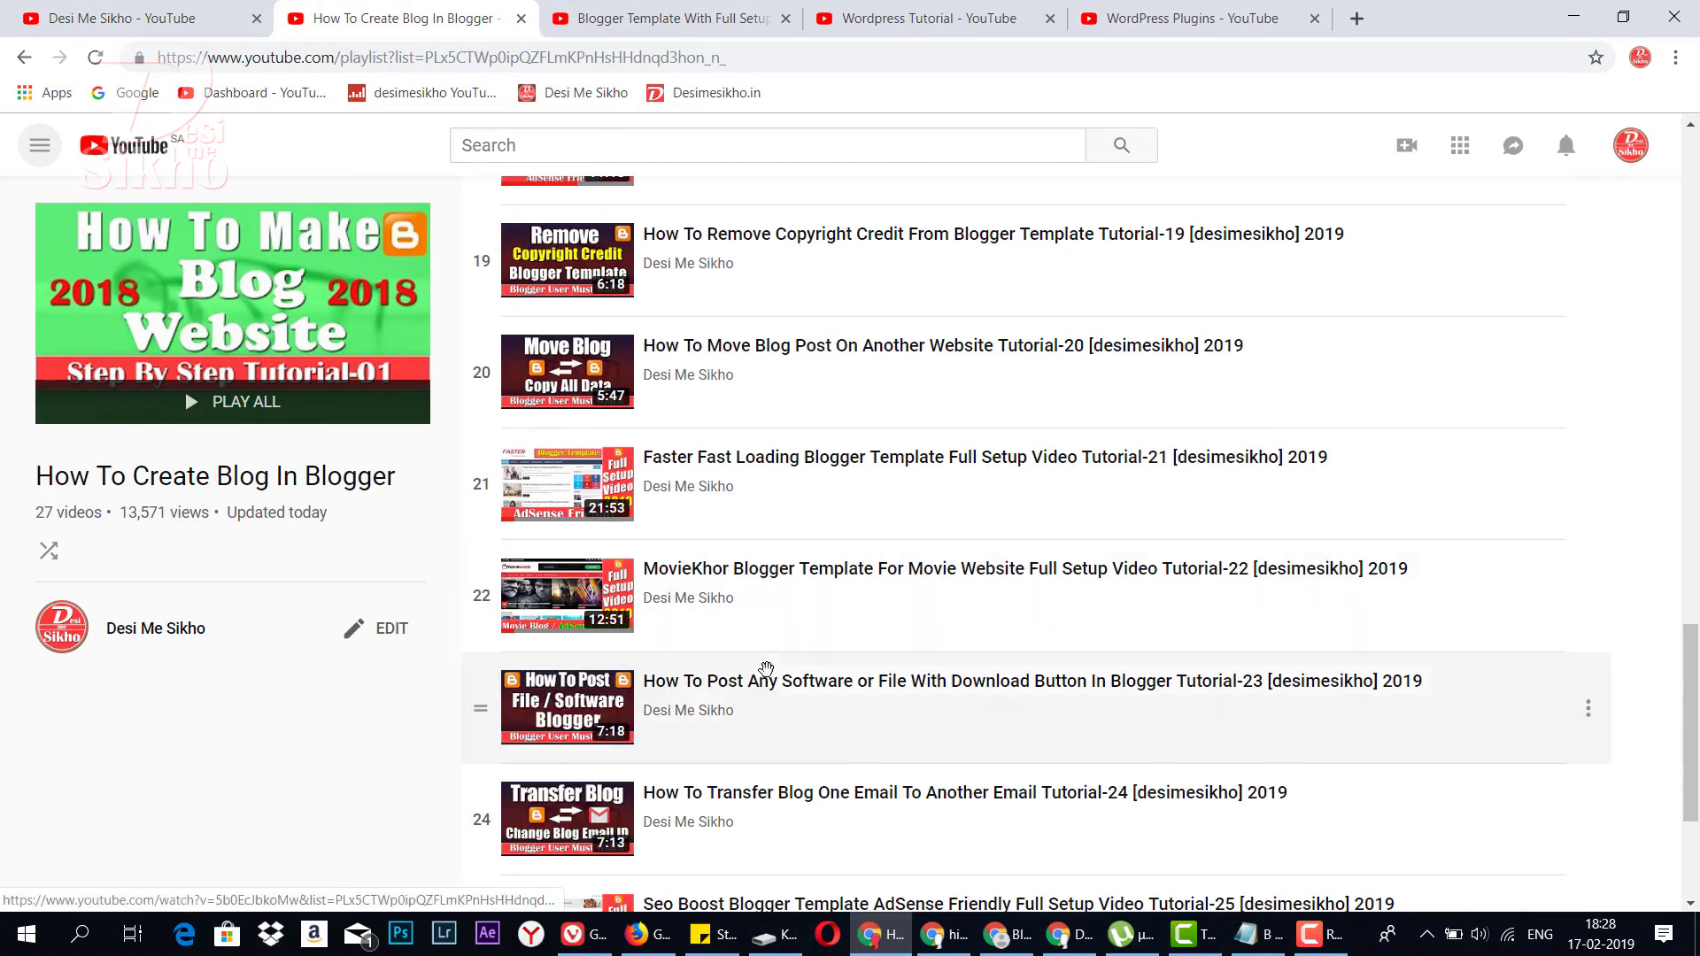
scroll(759, 671, up, 8)
scroll(793, 634, down, 10)
scroll(803, 642, up, 20)
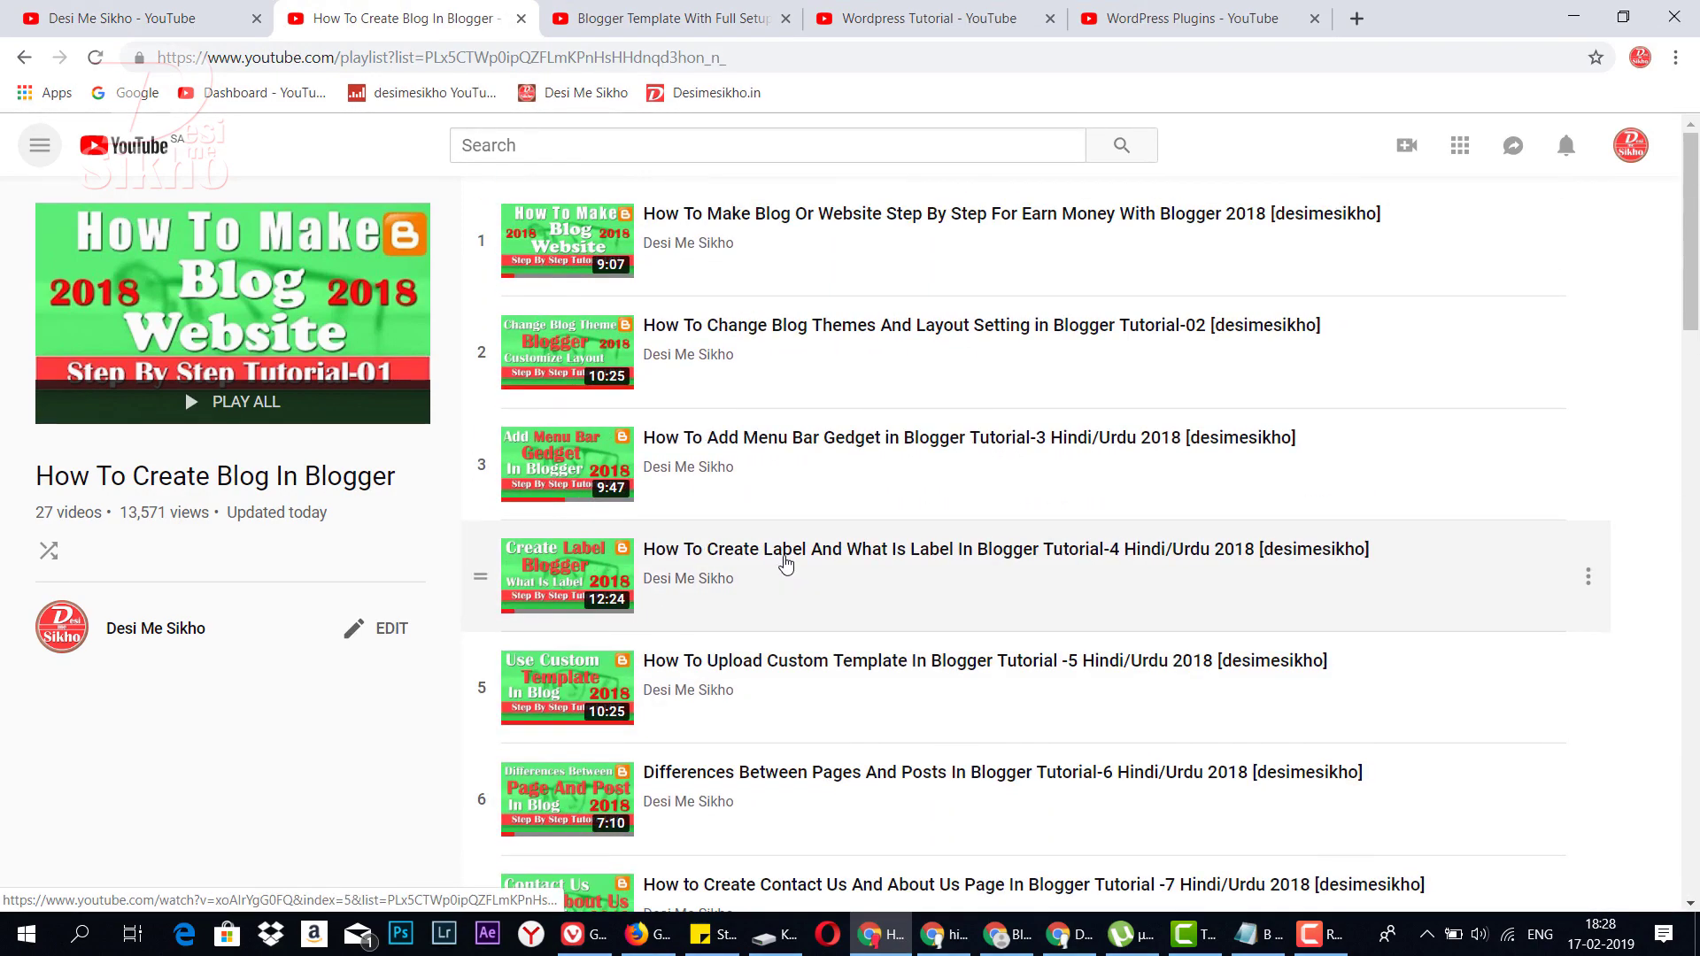
- Look through the Blogger Template With Full Setup Video playlist and the Wordpress Tutorial playlist
key(ctrl+Tab)
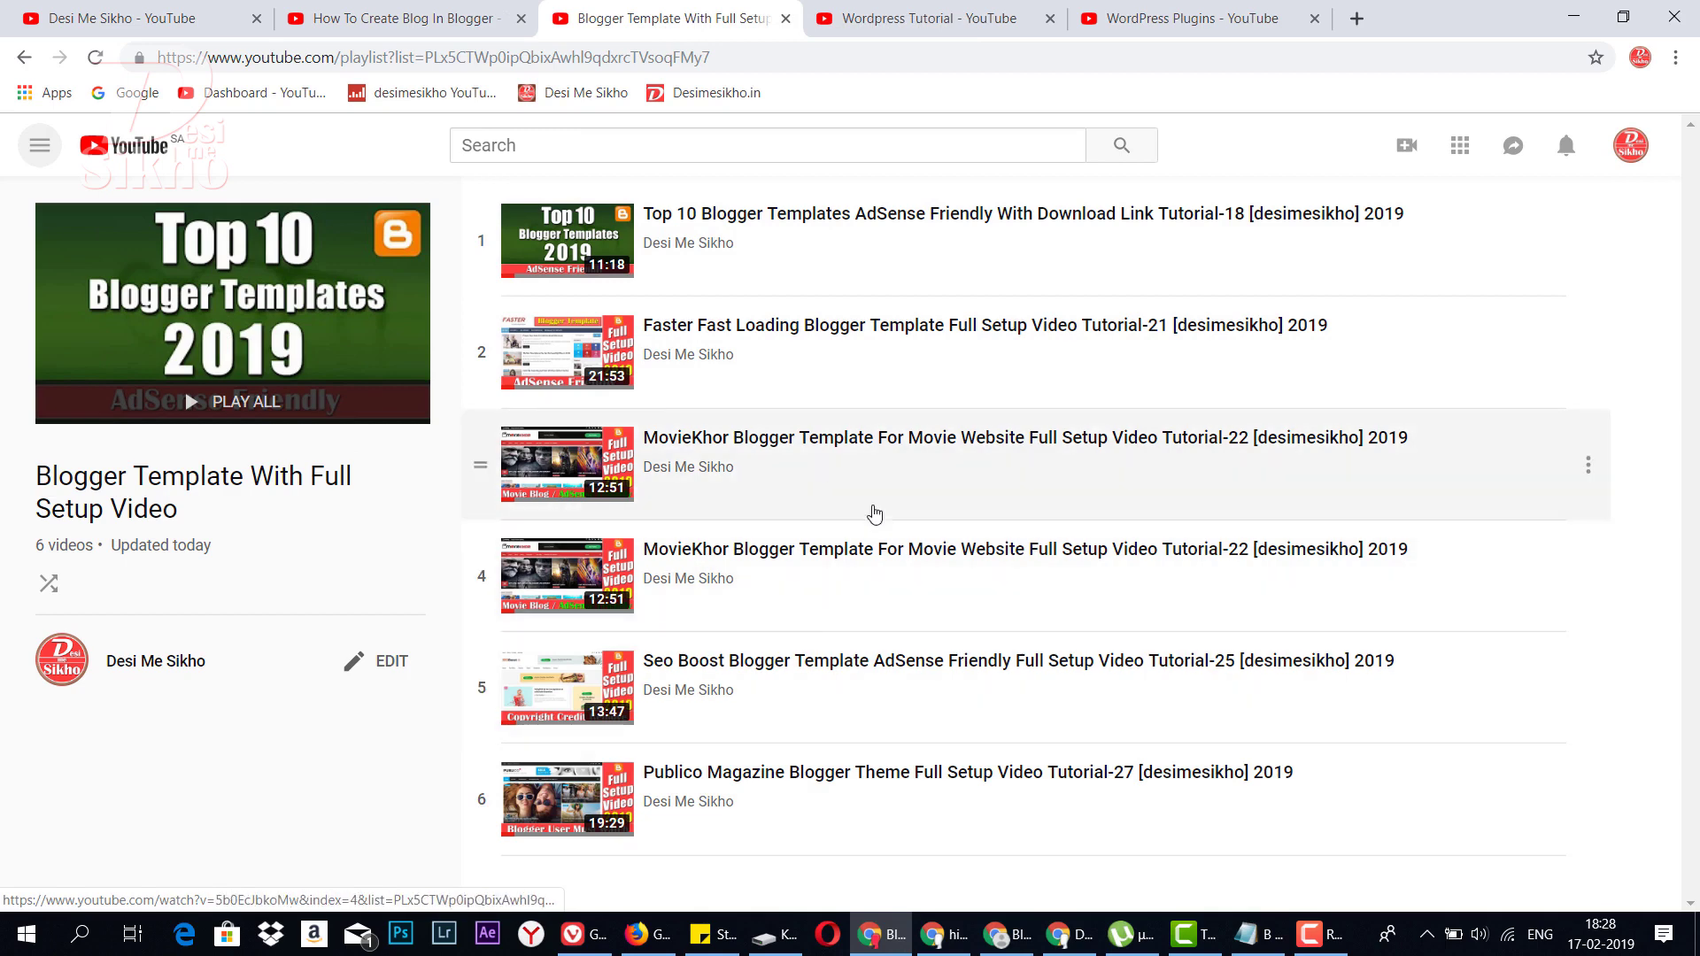
click(988, 10)
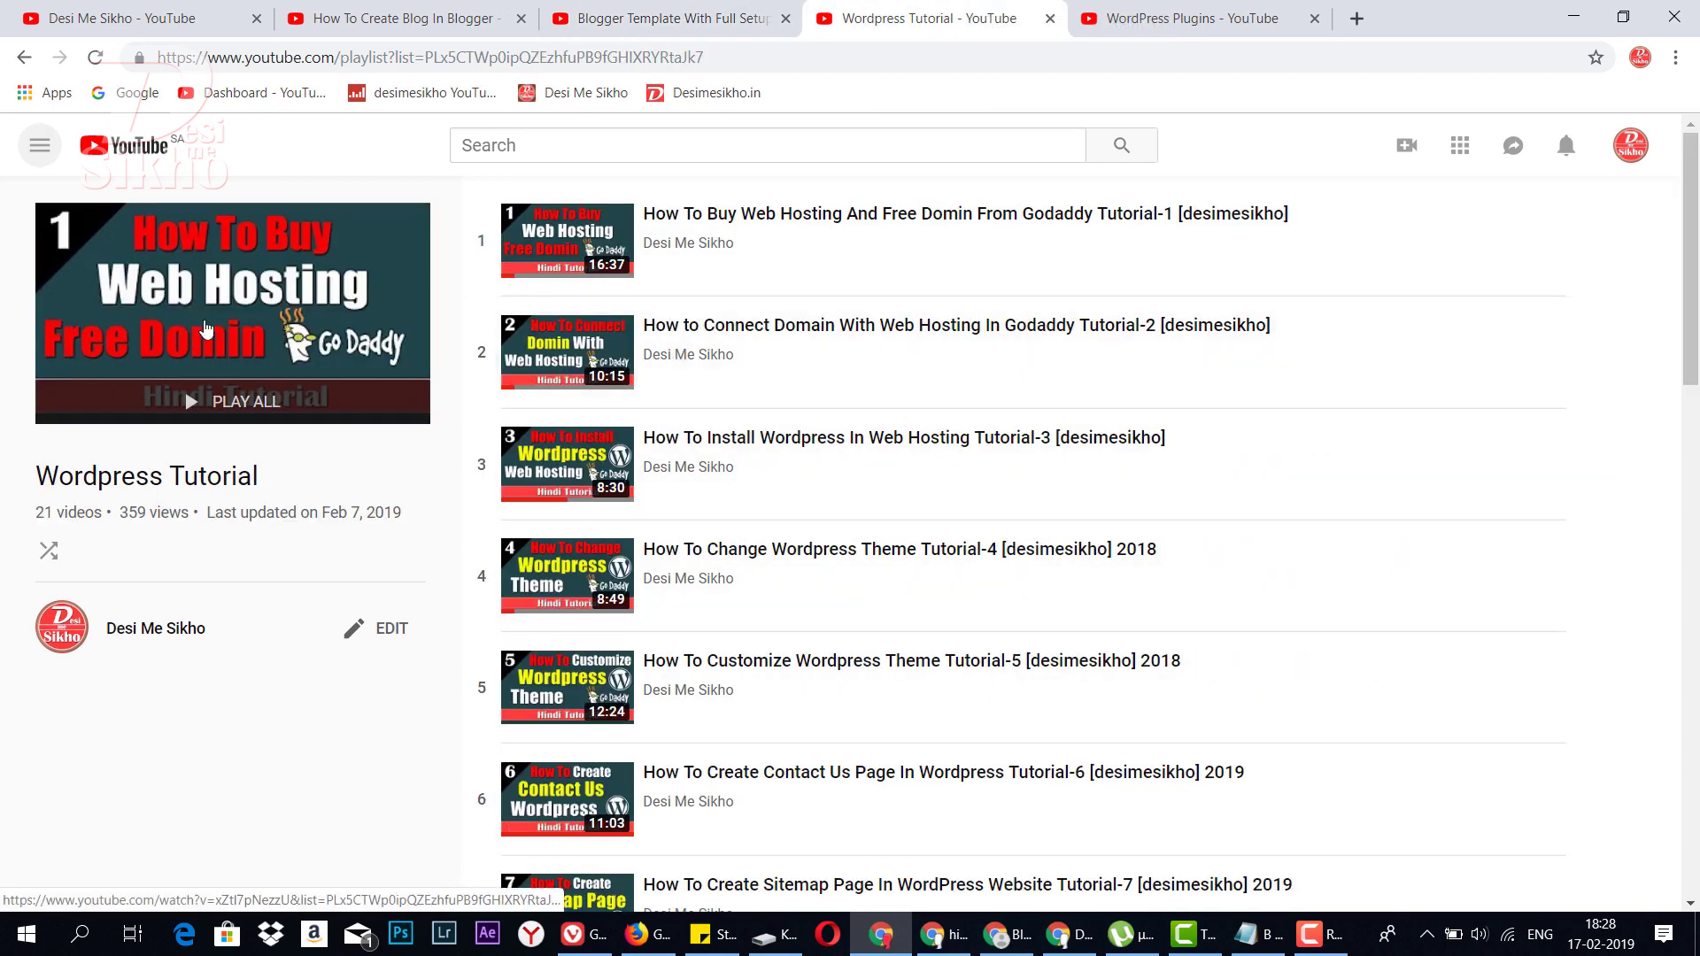
scroll(658, 424, down, 1)
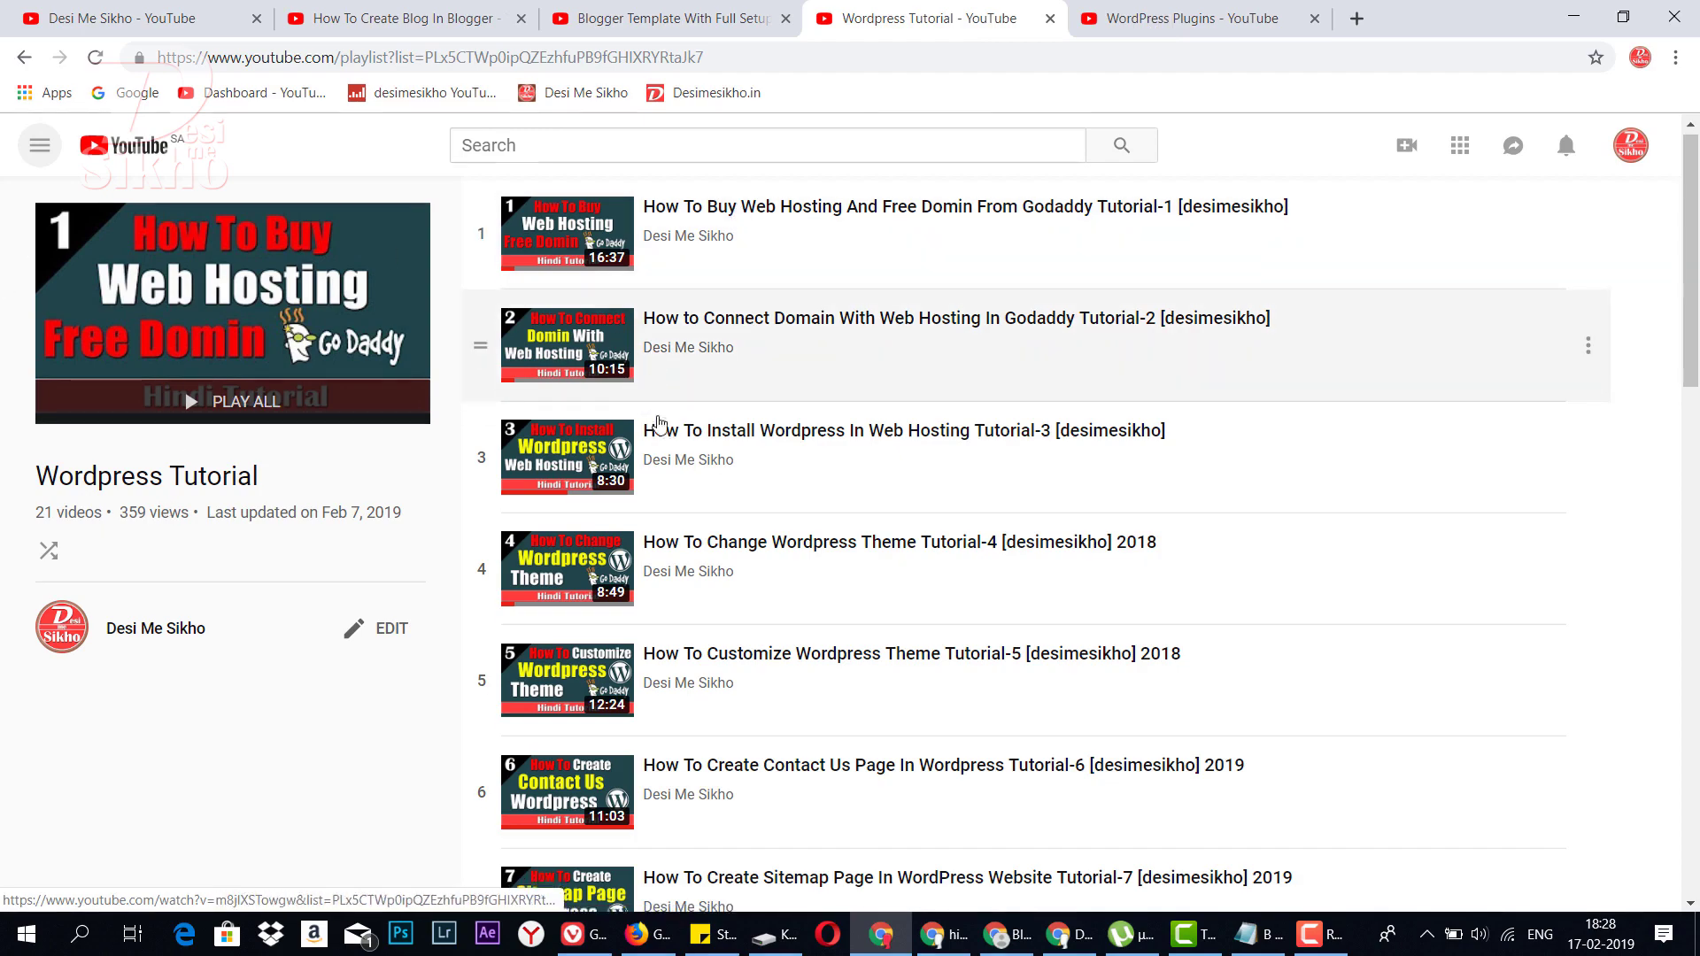
scroll(658, 423, down, 15)
scroll(721, 474, up, 15)
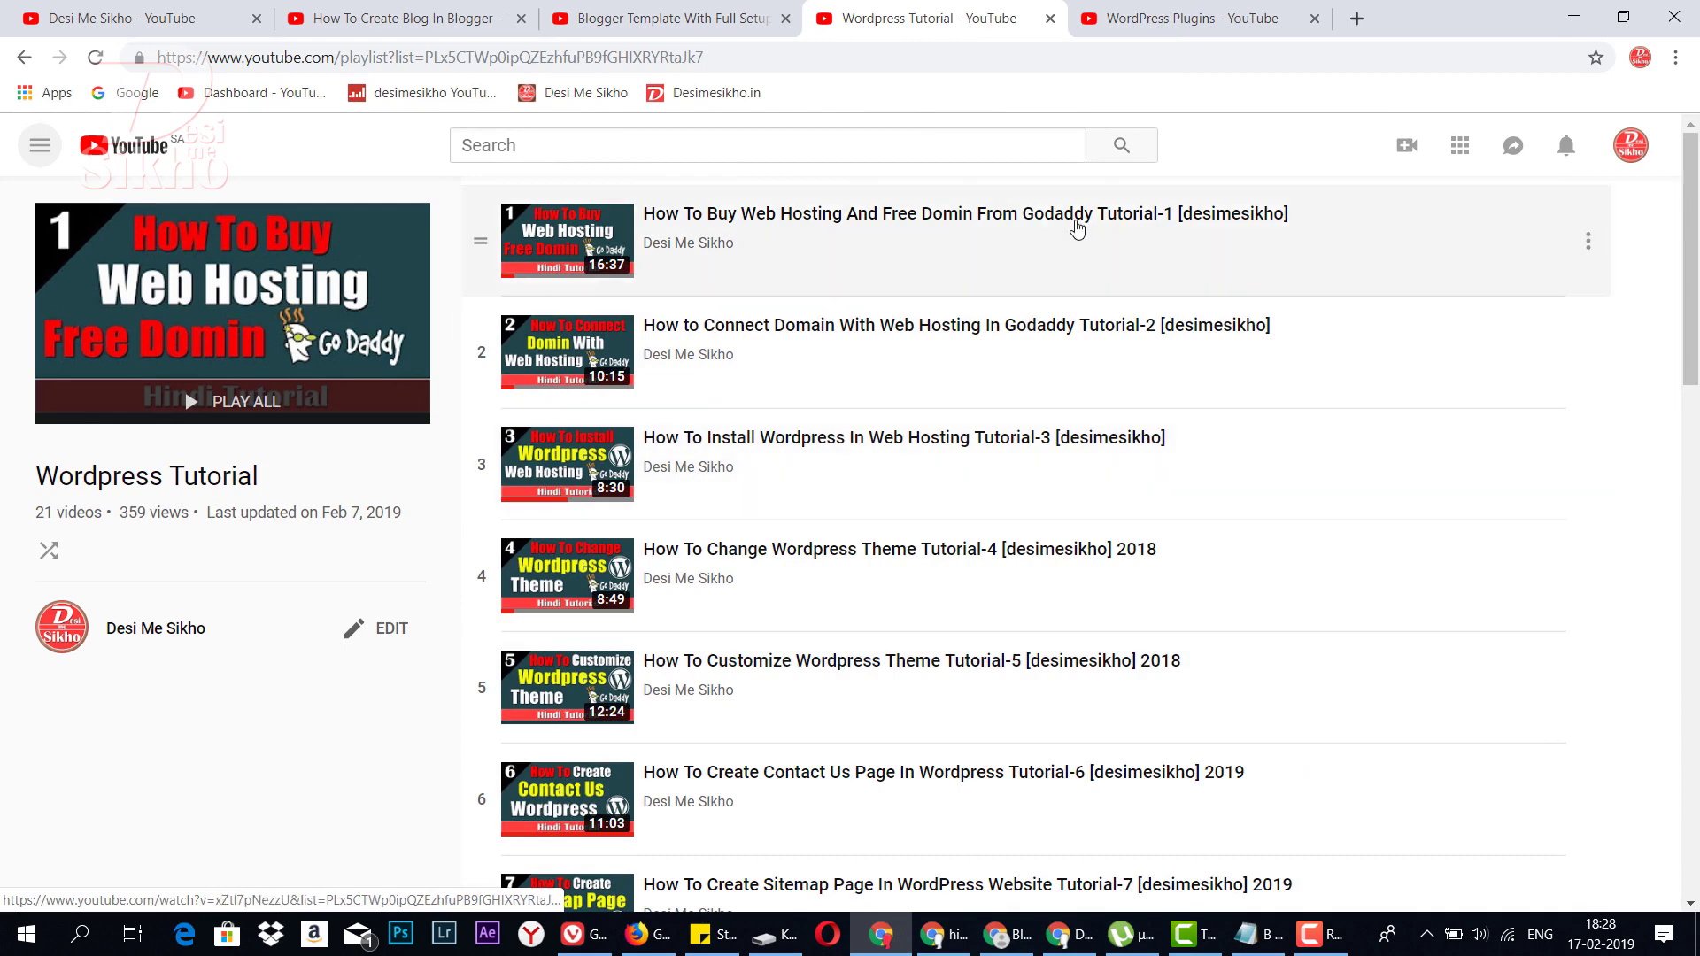
- View the WordPress Plugins playlist and return to the Desi Me Sikho channel page
click(1170, 16)
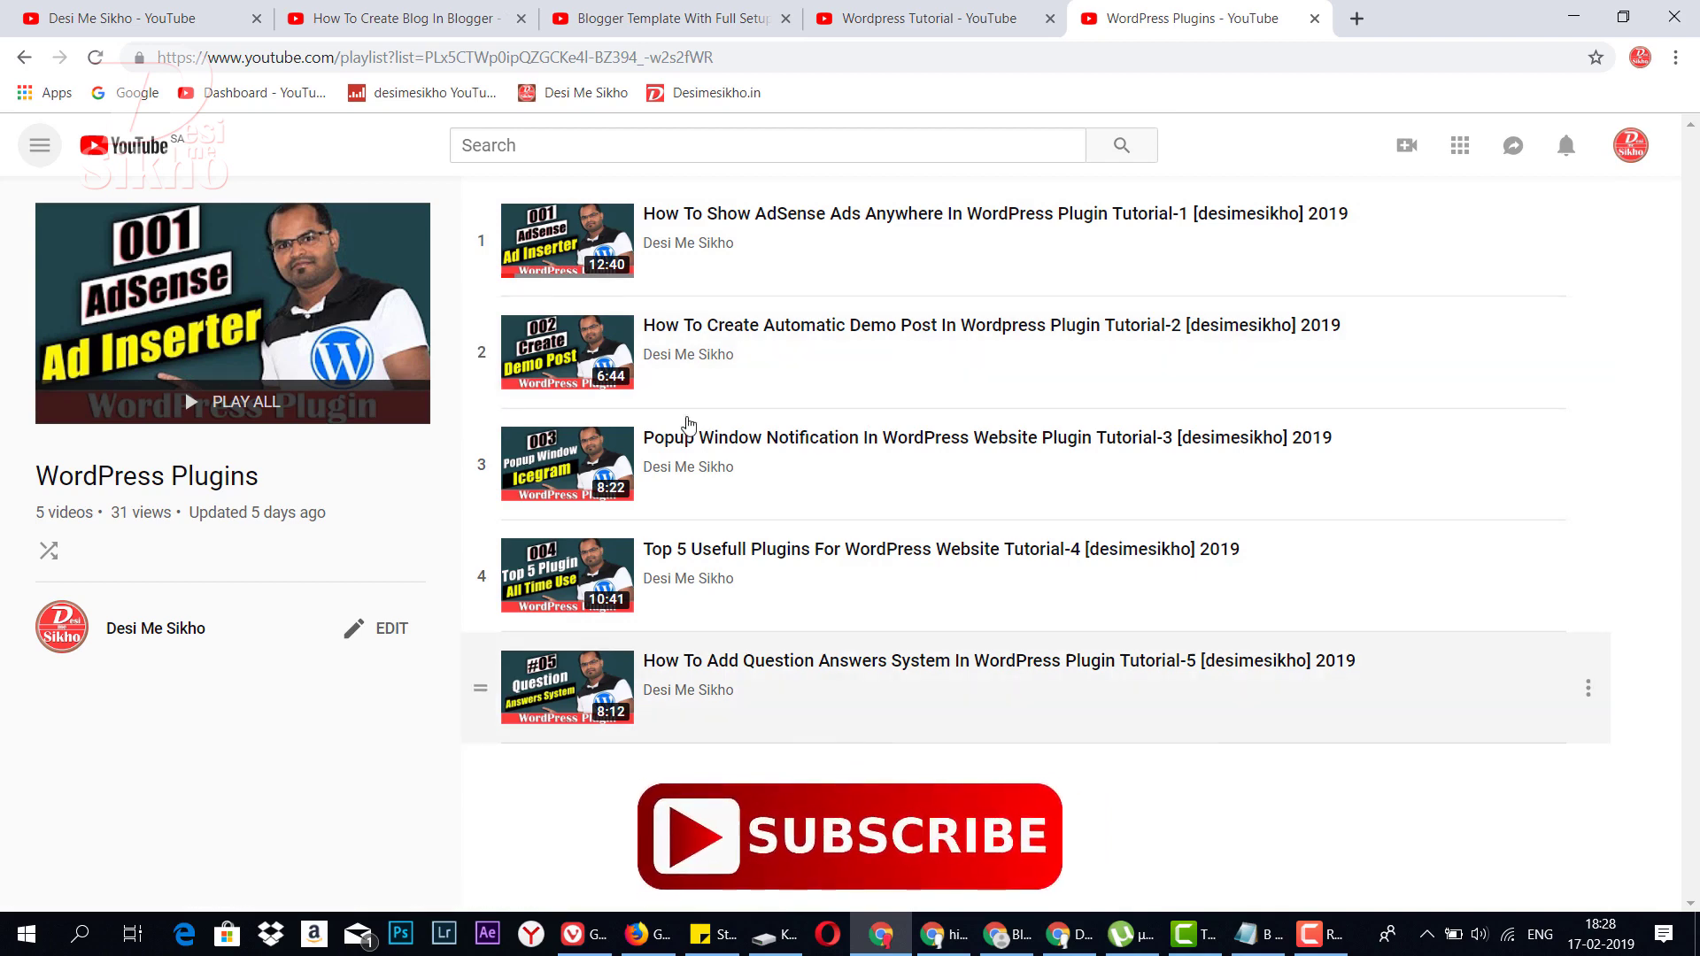
click(116, 17)
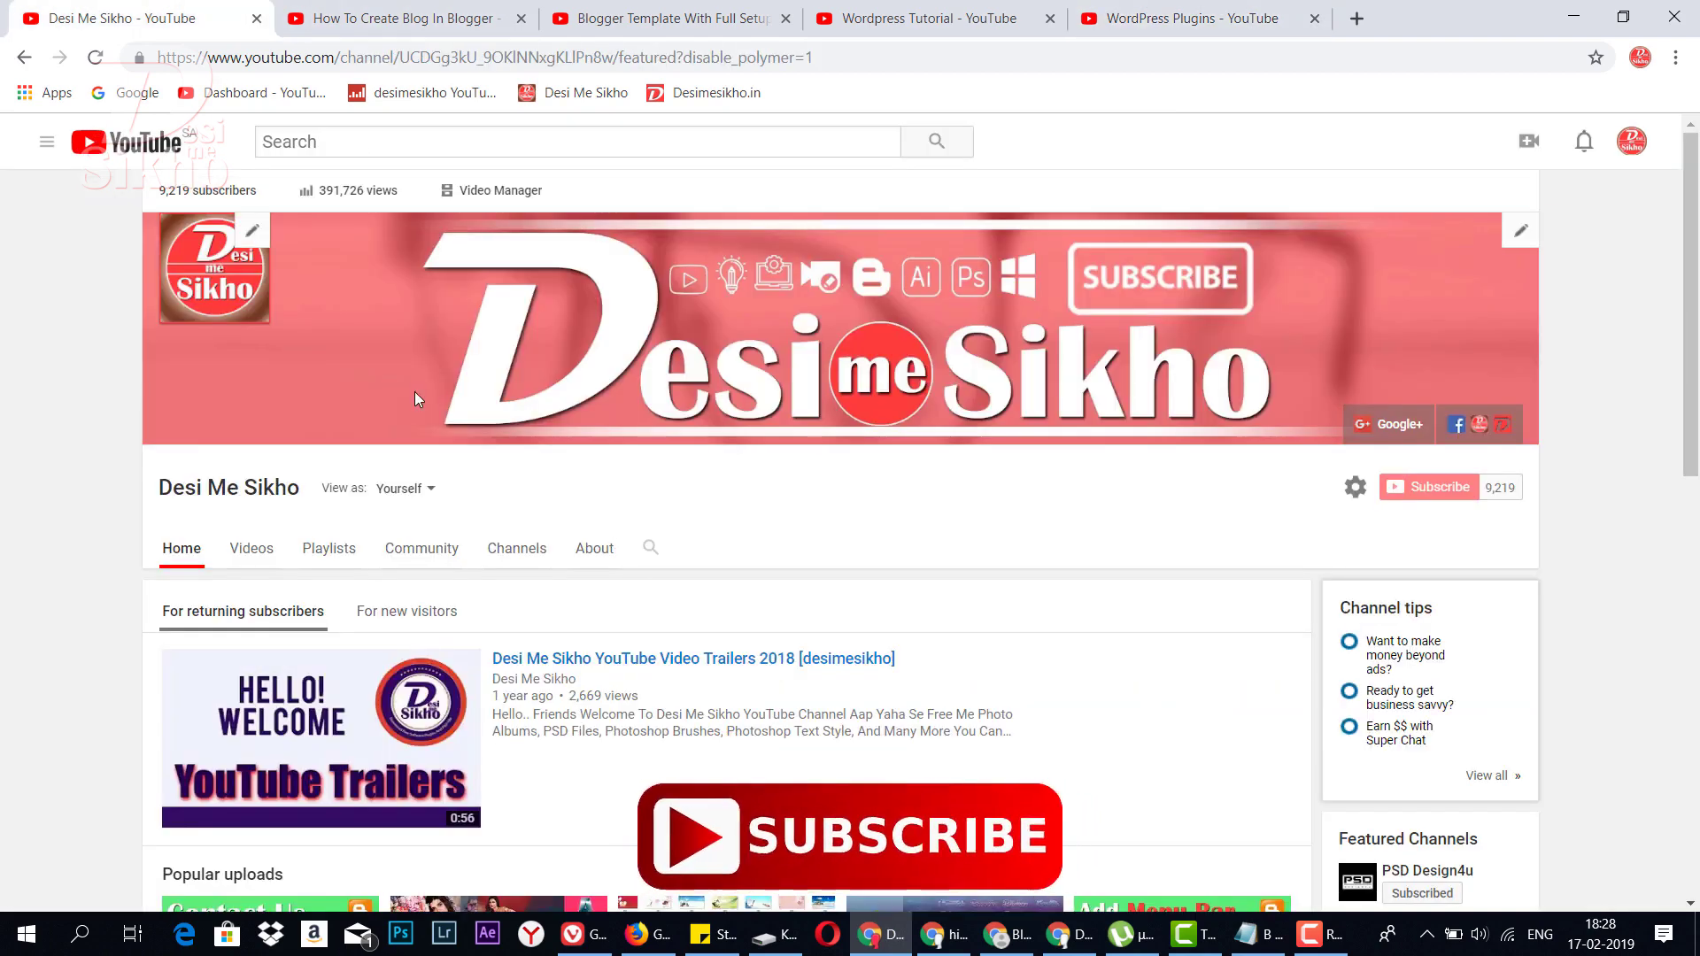
click(447, 18)
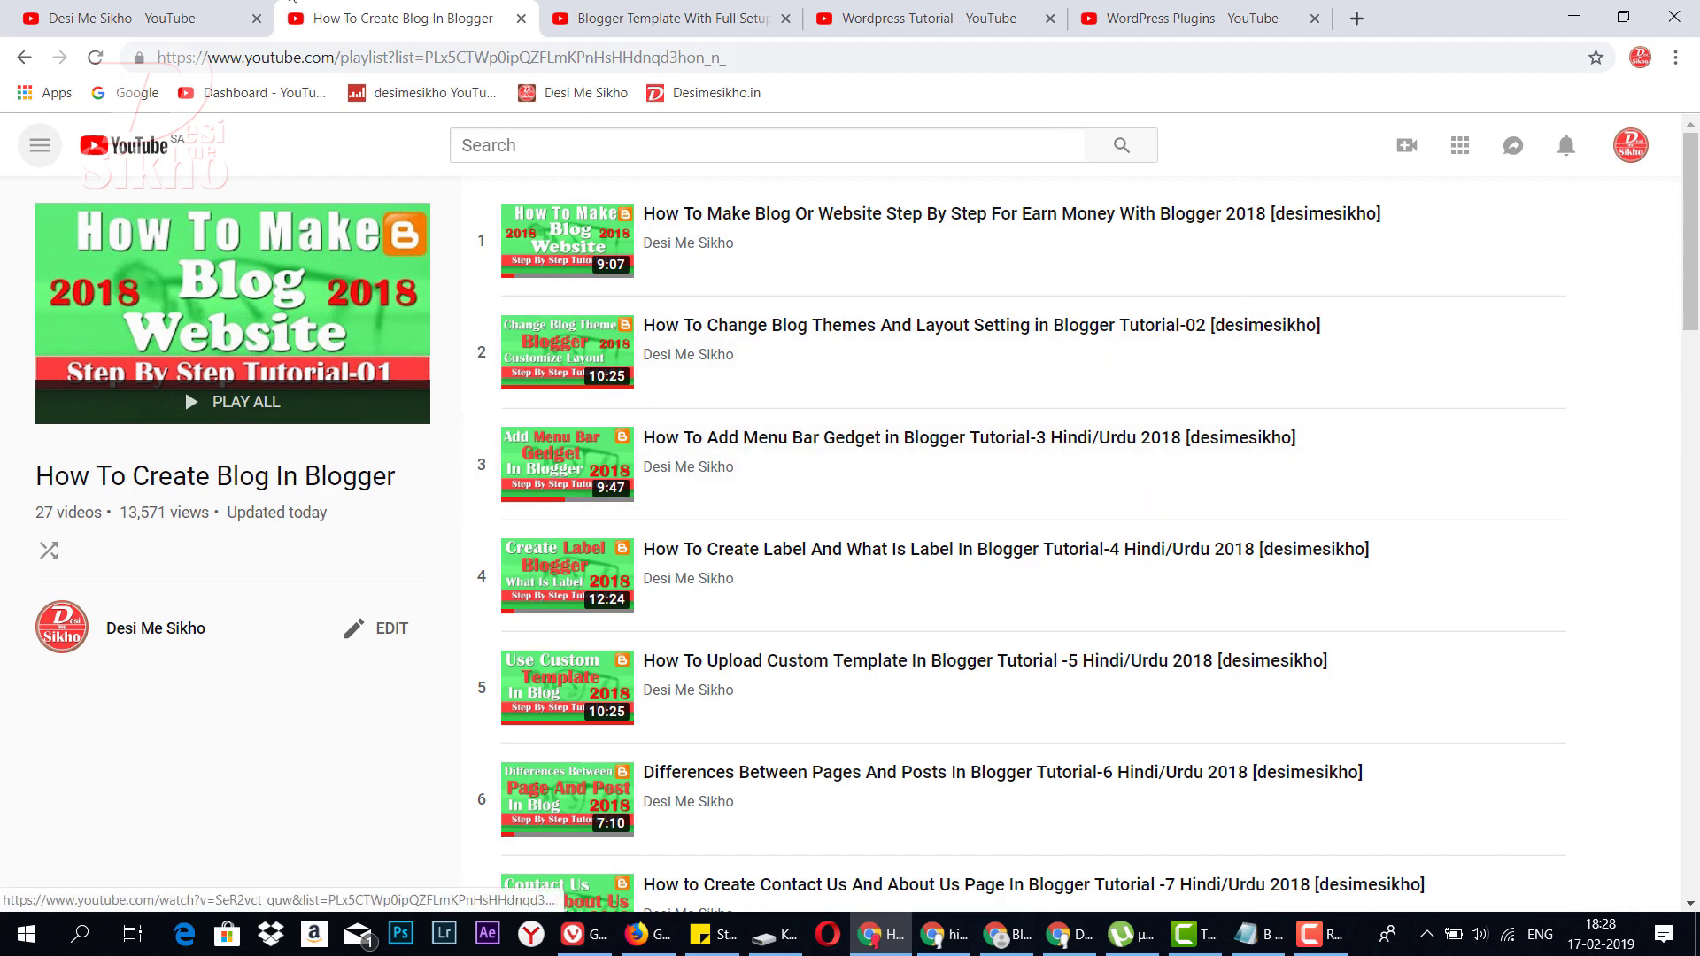
key(ctrl+shift+Tab)
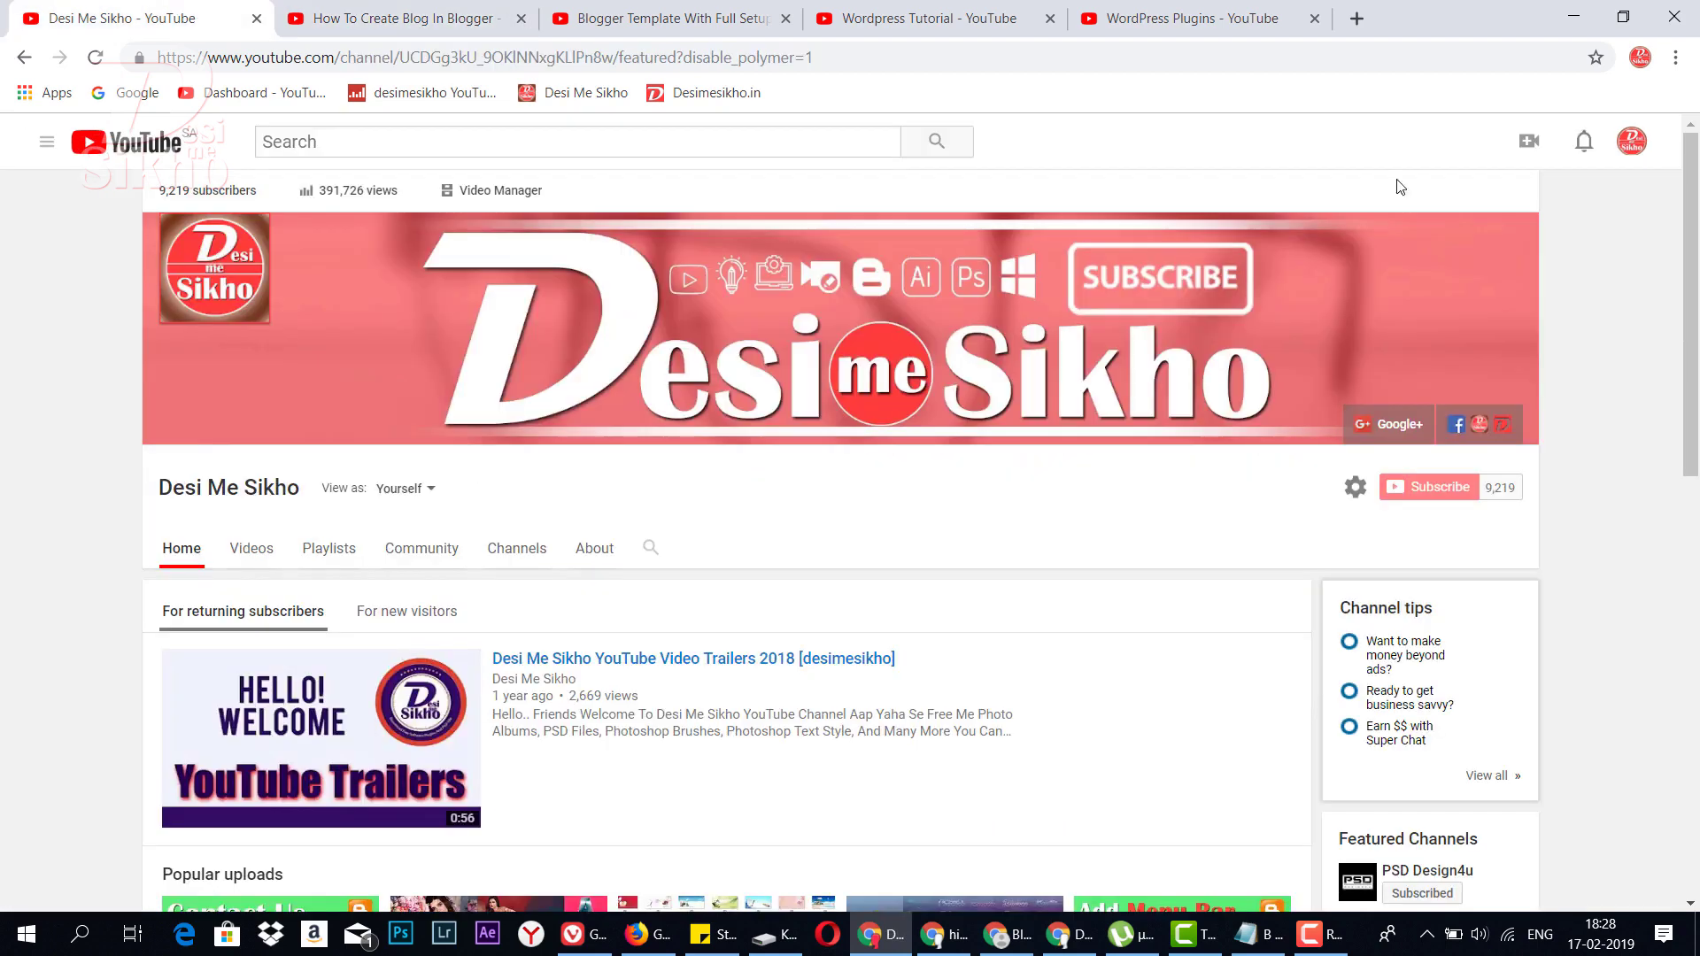
- Return to the Blogger and WordPress windows and view the blog's Layout and Theme pages
click(1577, 14)
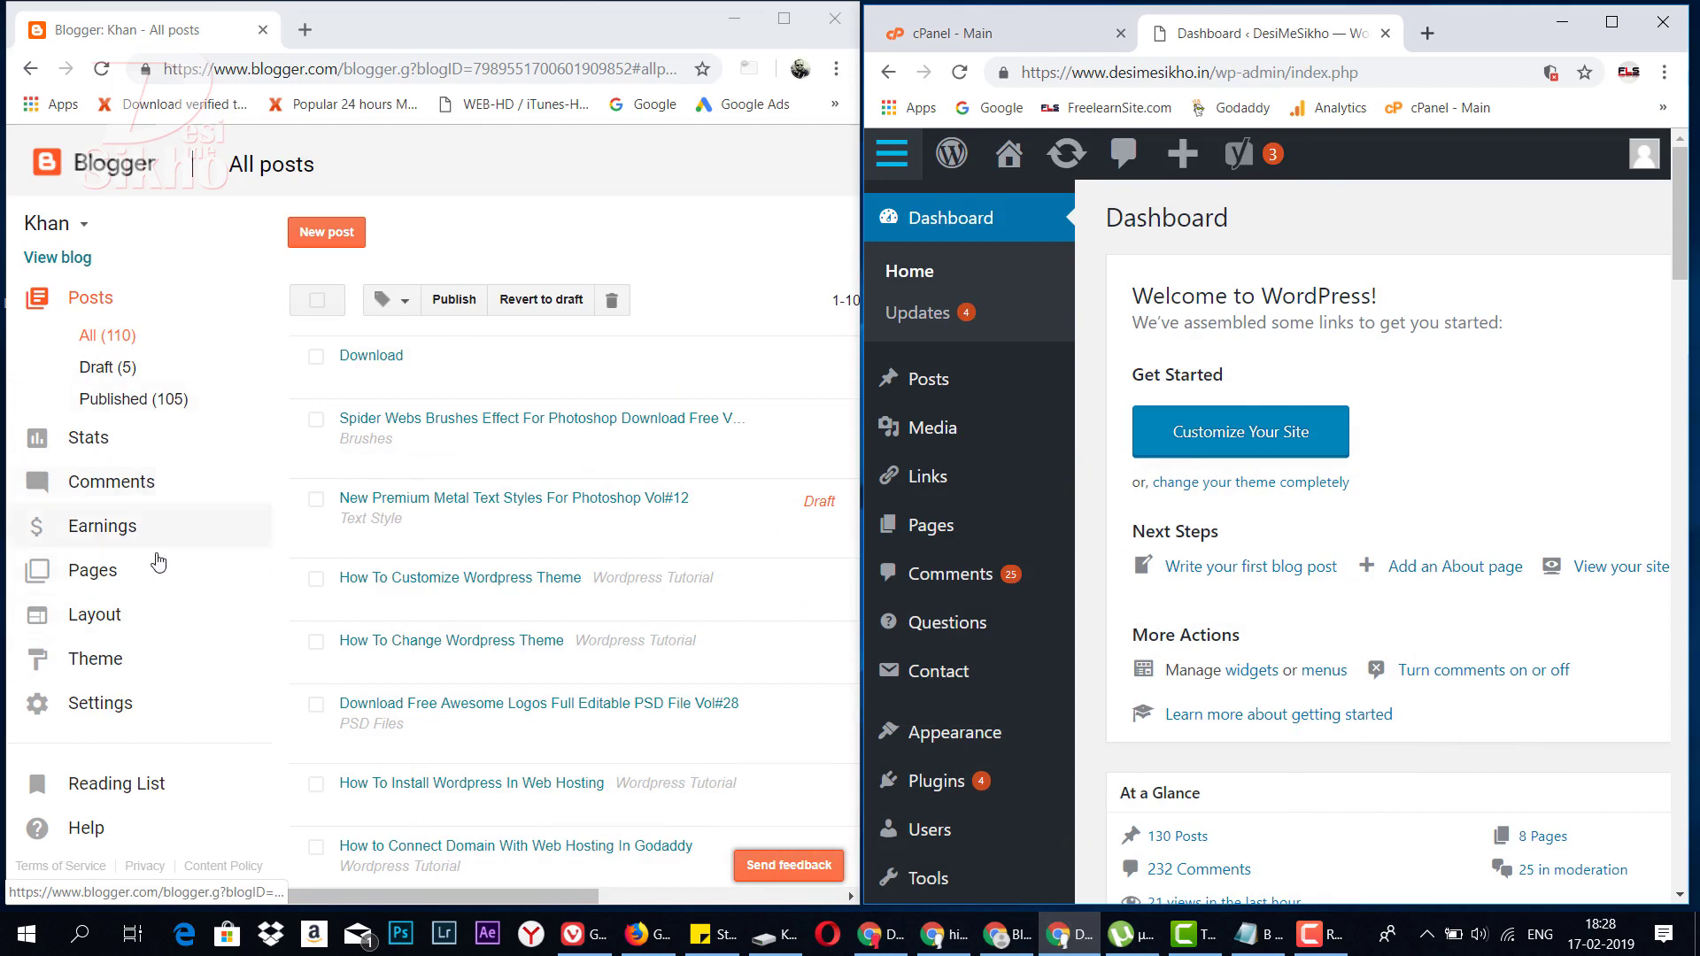
click(93, 615)
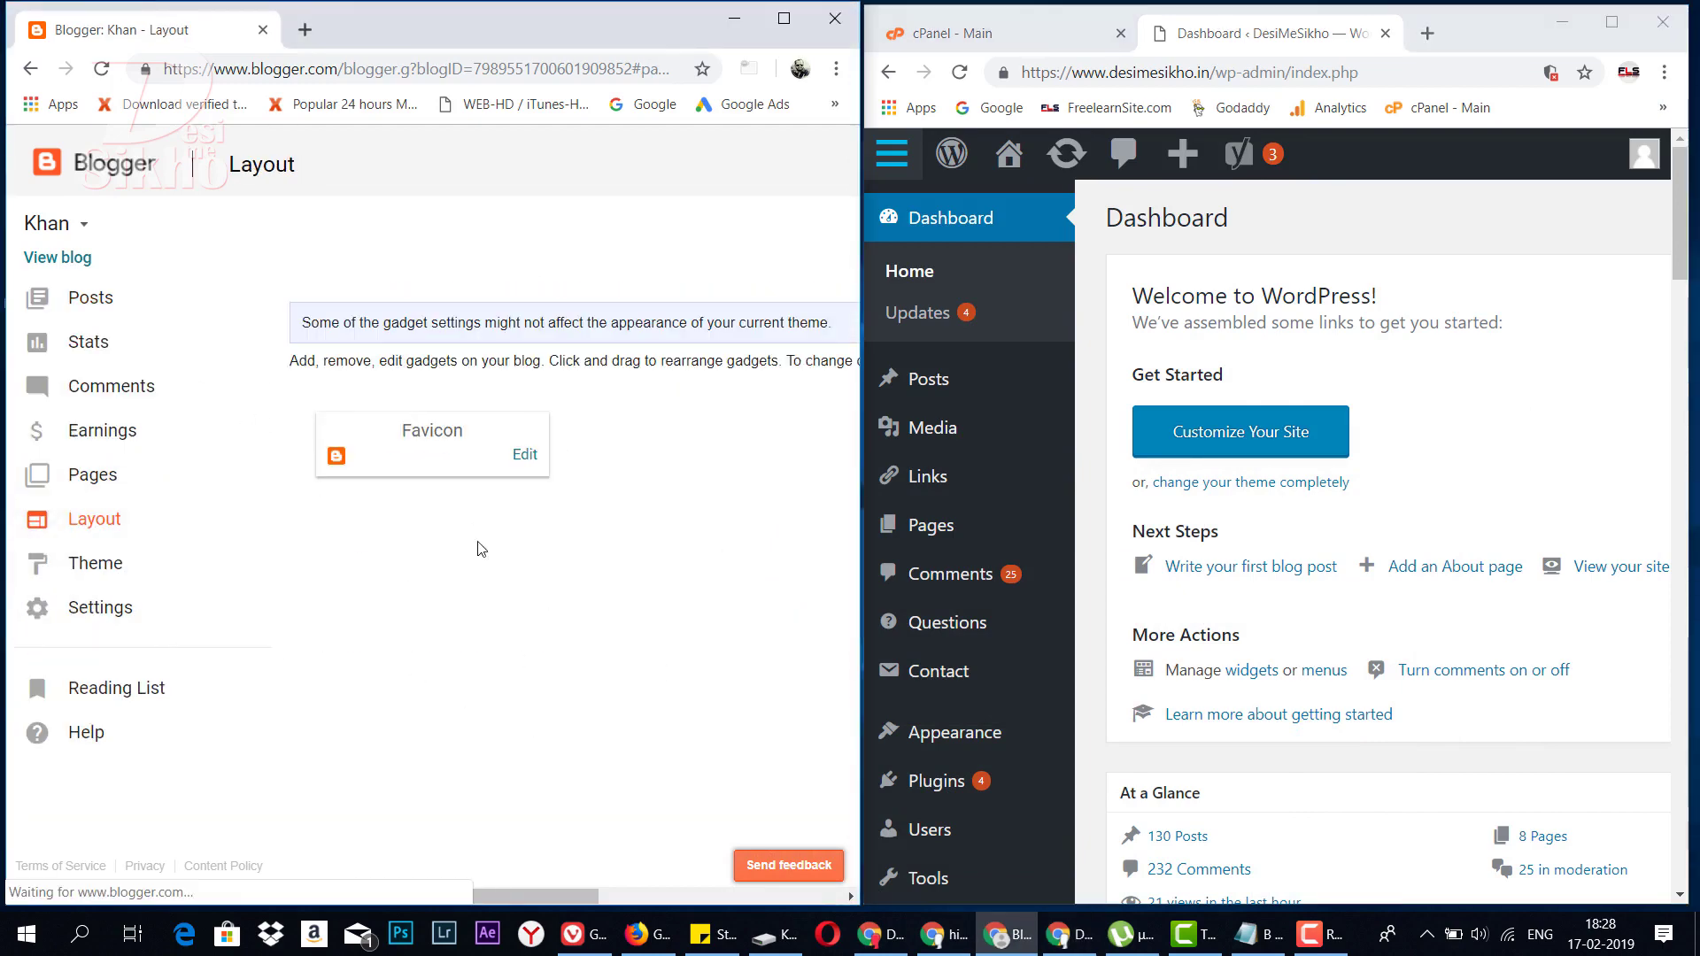
click(111, 563)
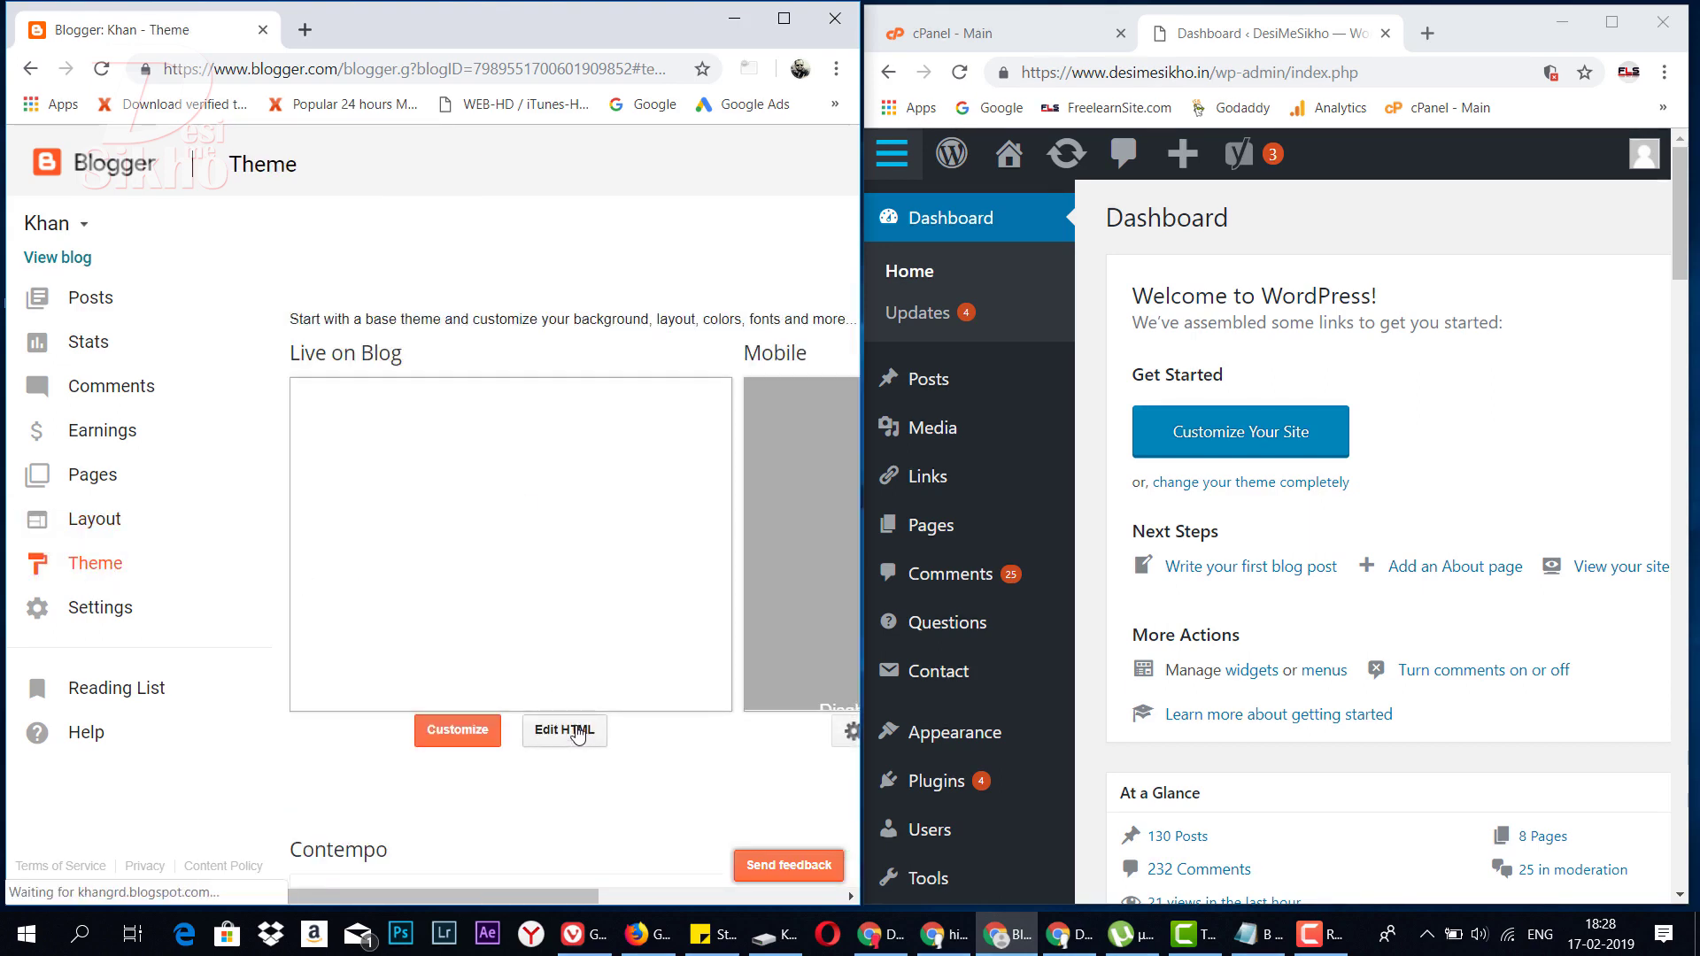
- Open Blogger's Basic settings and examine the blog address, HTTPS and permissions sections
click(111, 608)
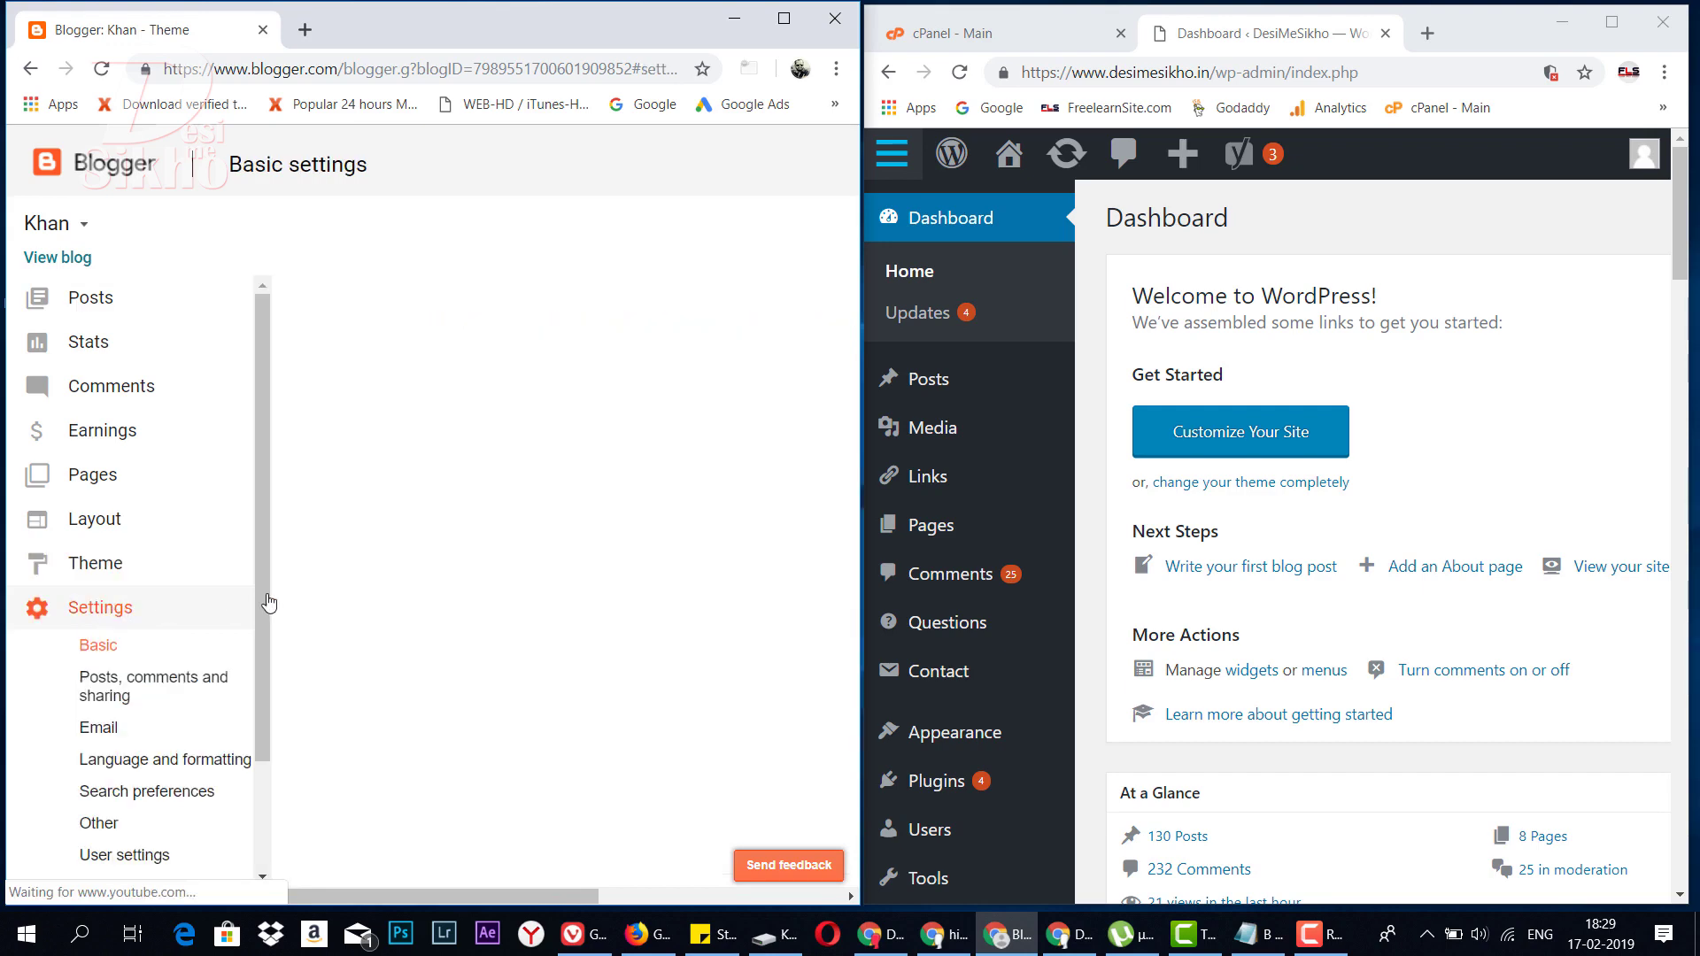
scroll(166, 690, down, 2)
scroll(602, 666, down, 1)
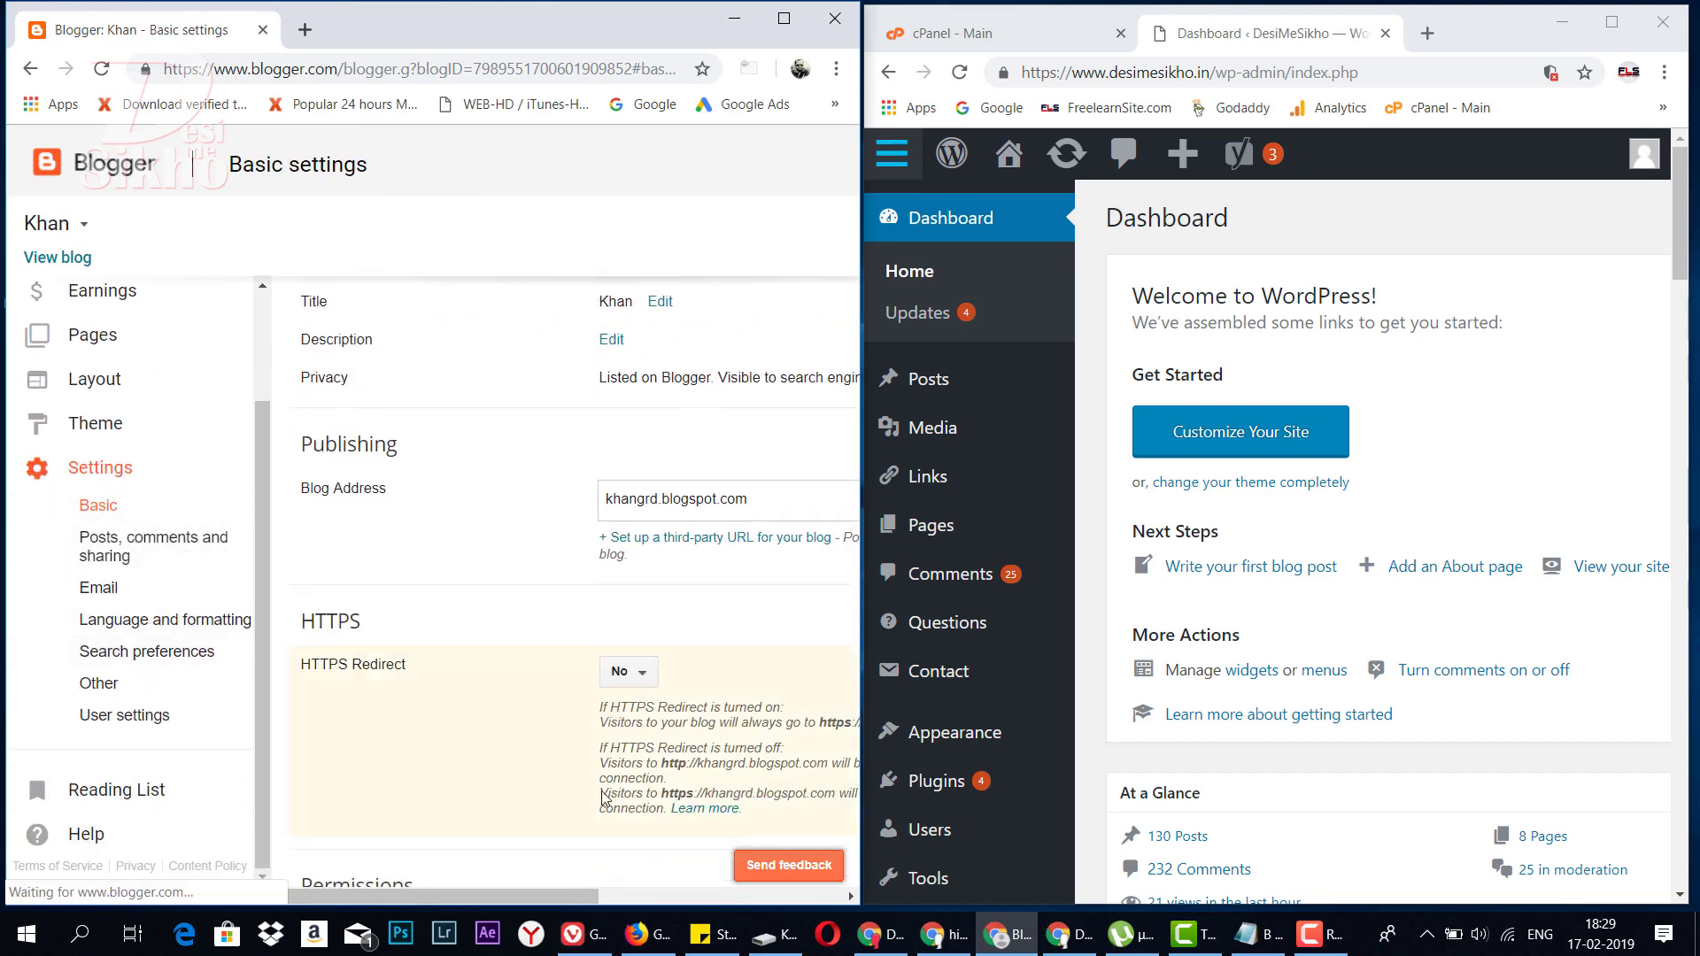
scroll(584, 619, down, 2)
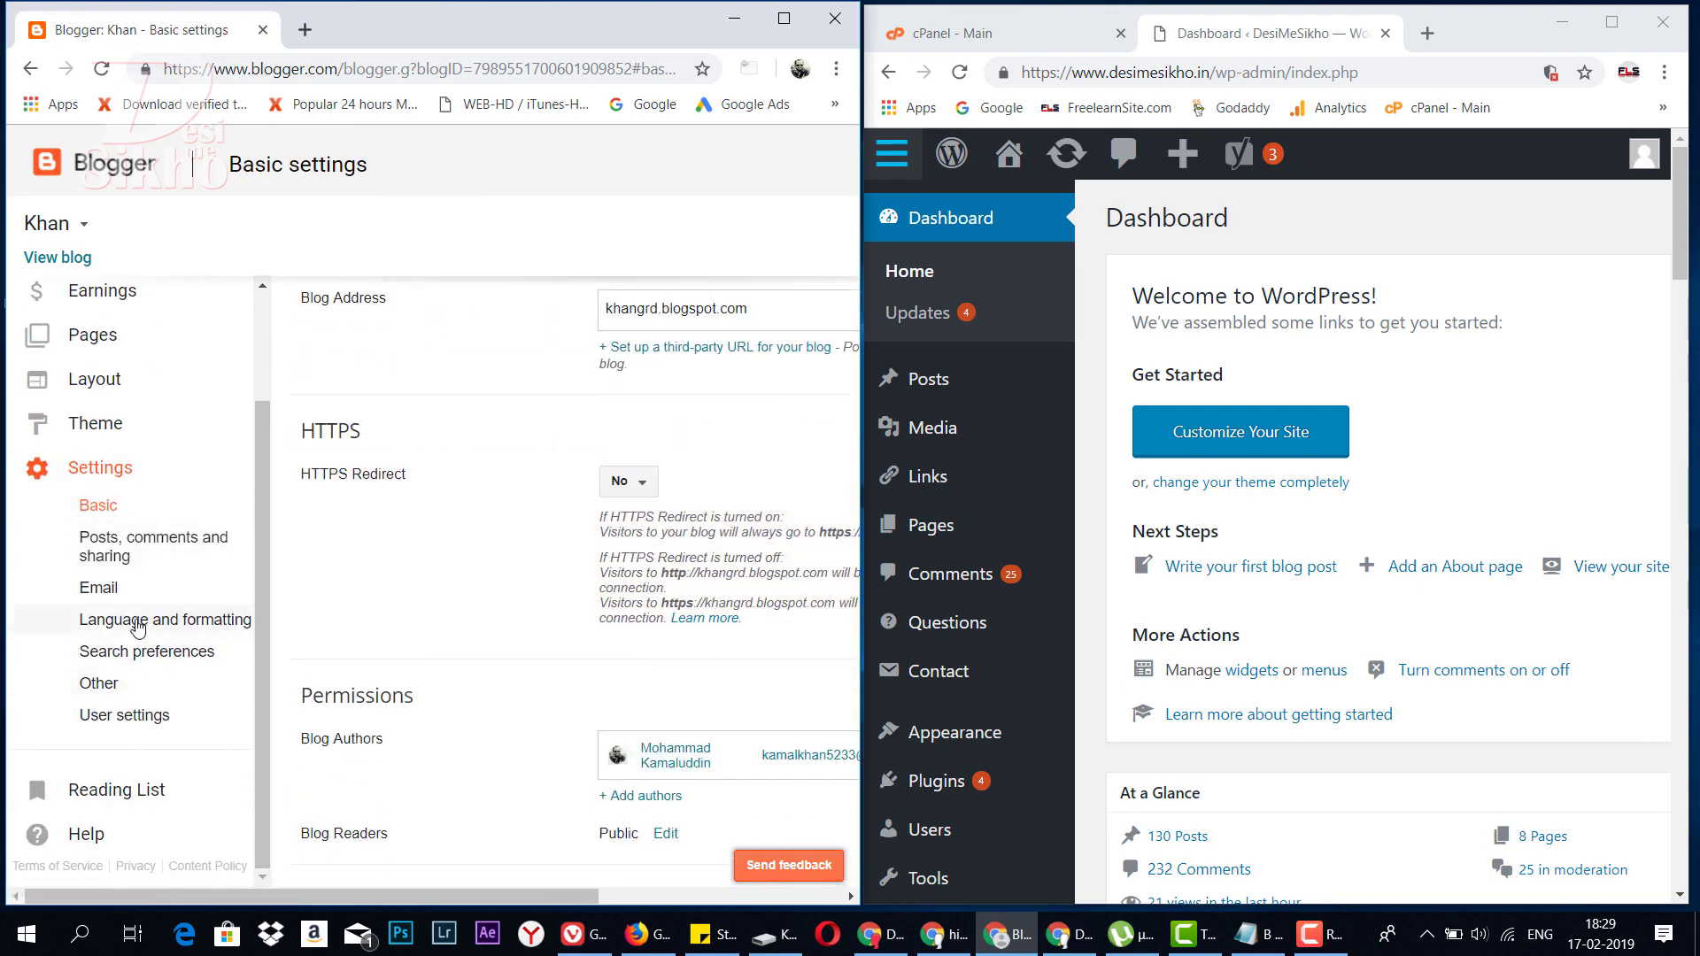
scroll(221, 706, up, 3)
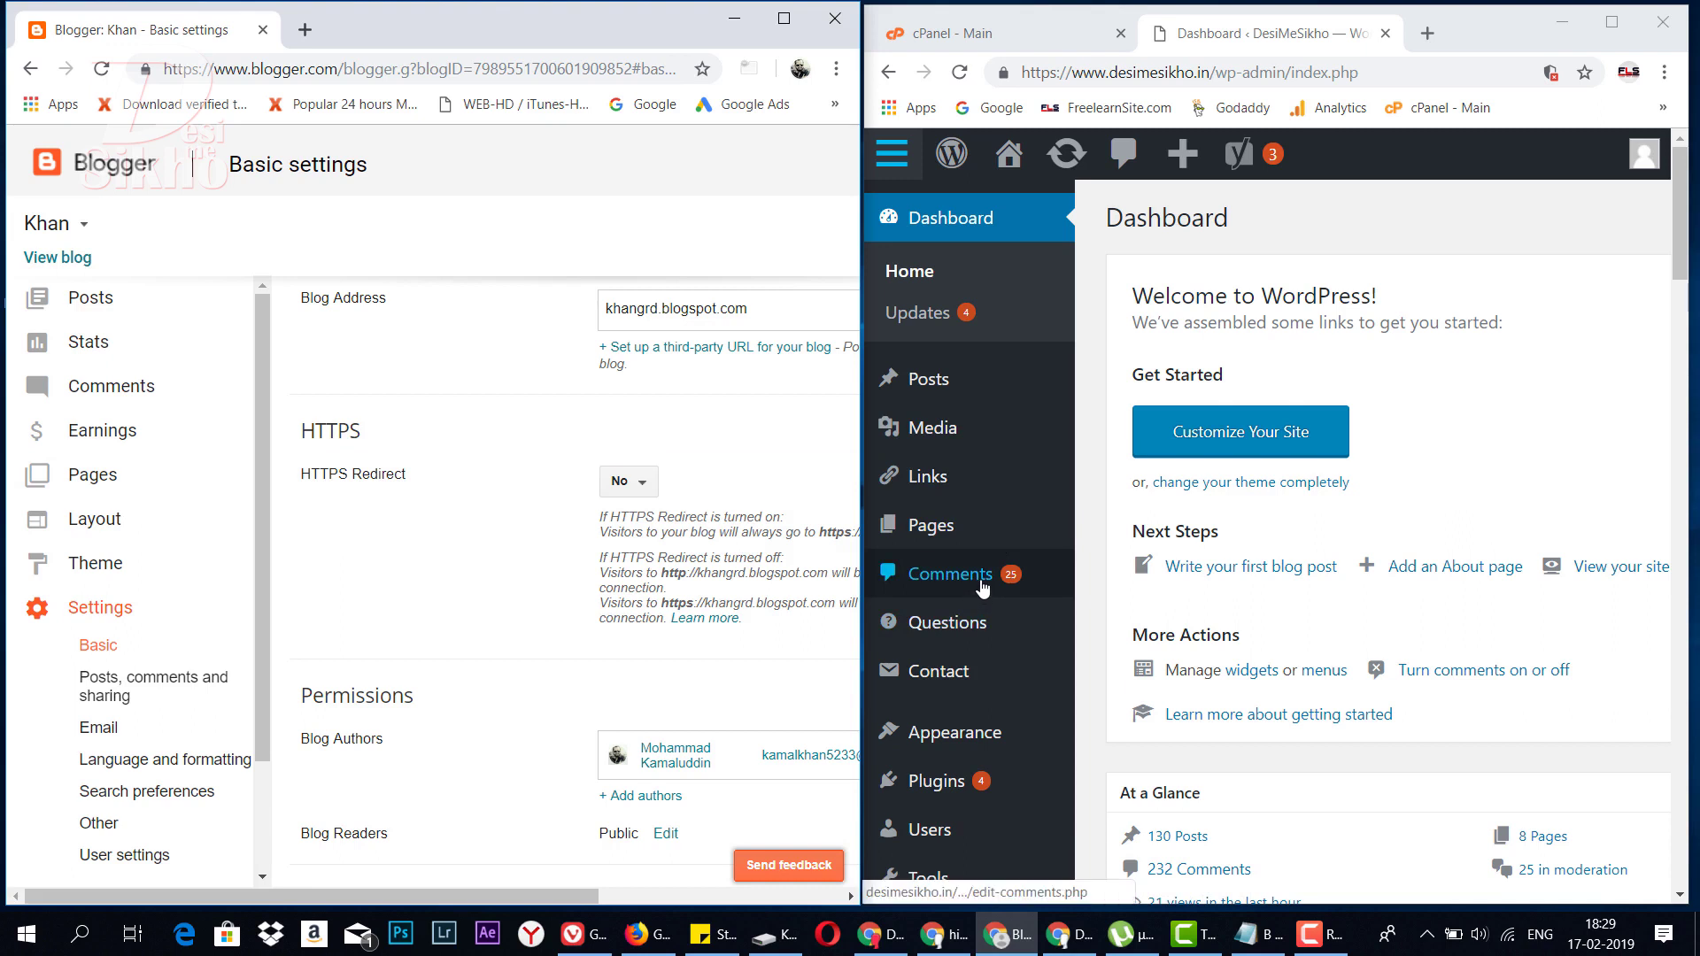
- Look through the Appearance options in the WordPress dashboard, then collapse them
scroll(1027, 590, down, 1)
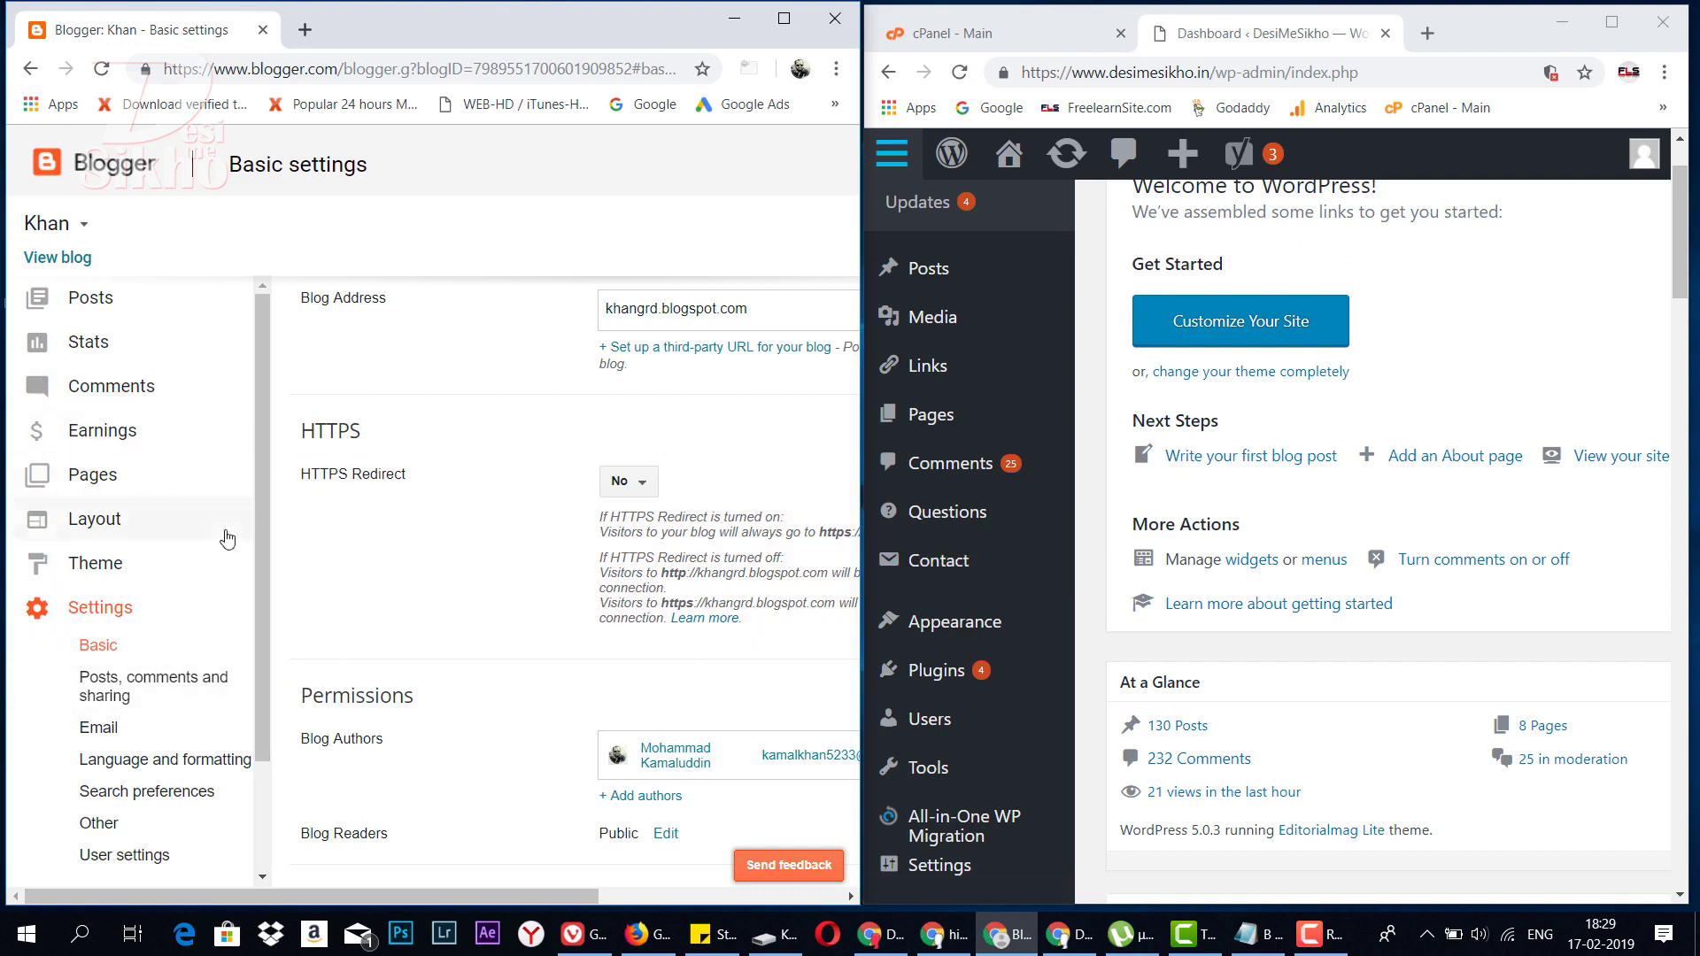
scroll(1205, 558, down, 1)
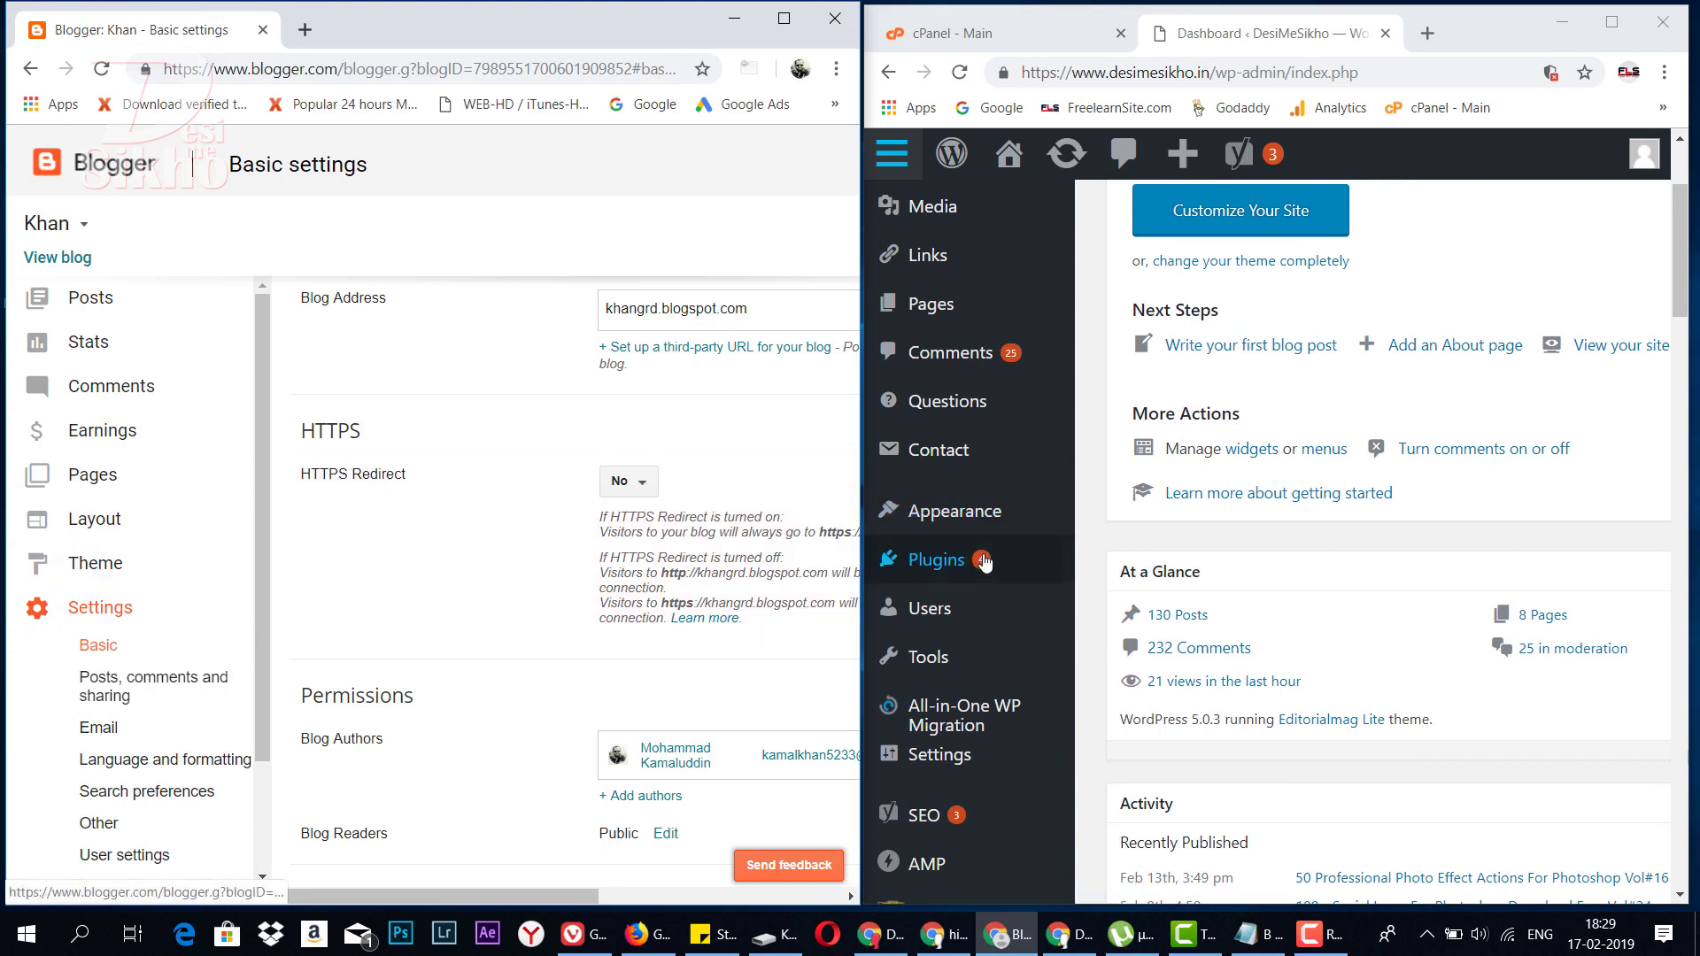
click(971, 521)
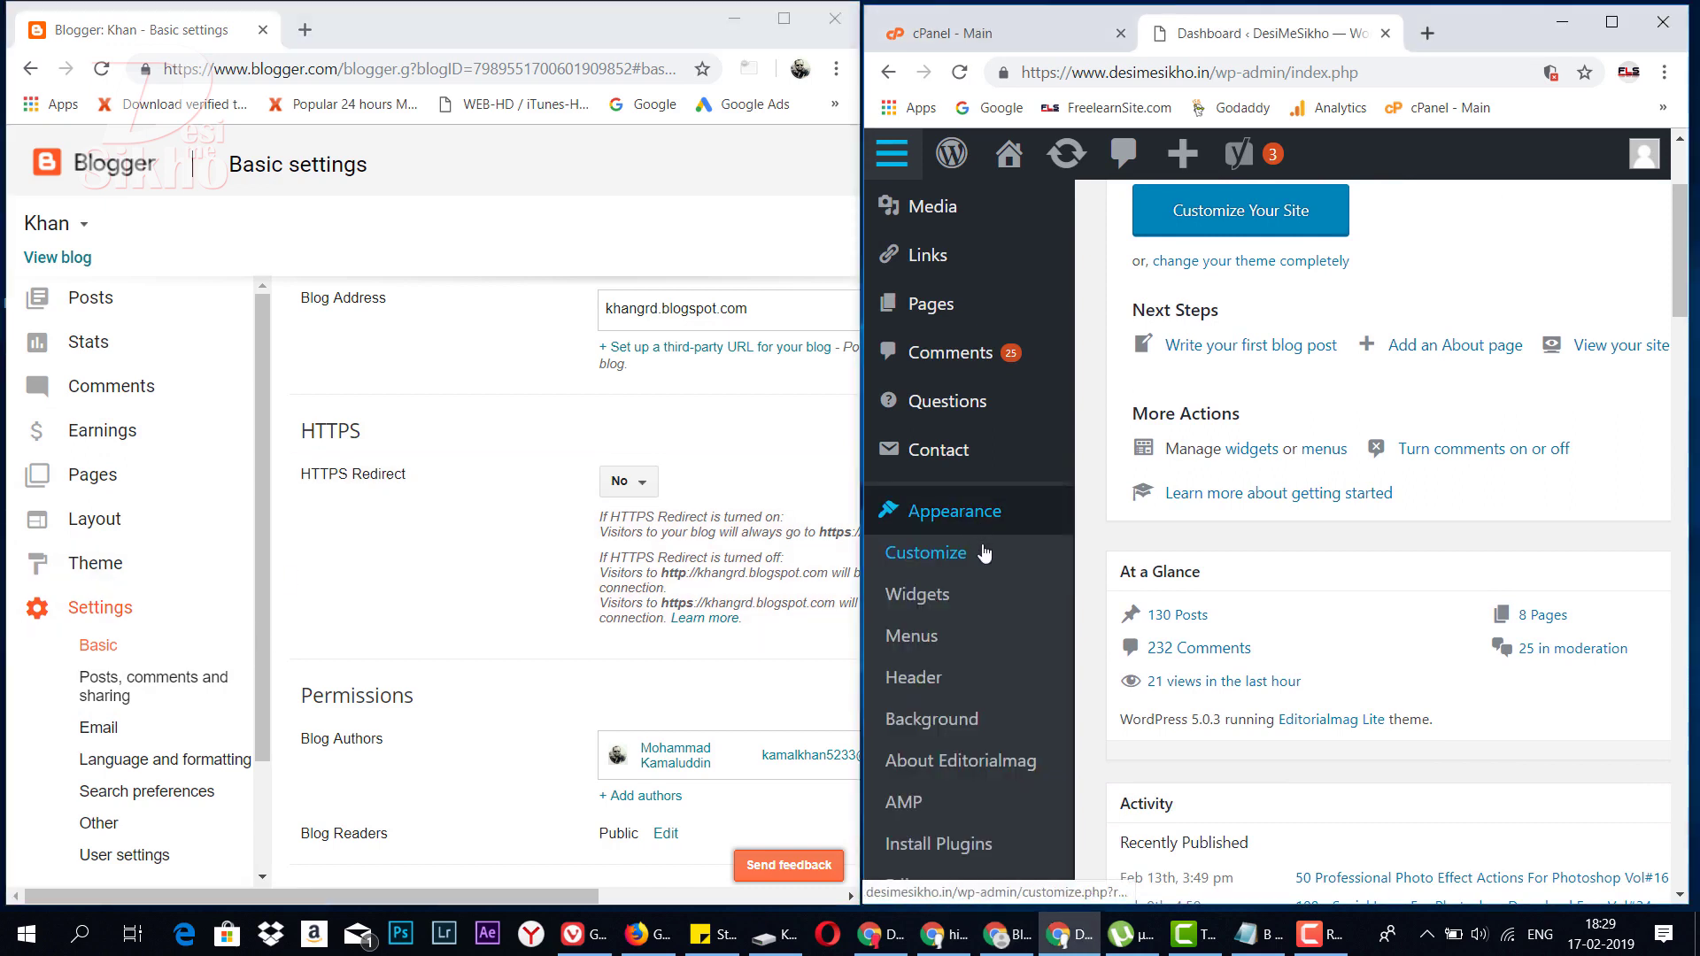
scroll(985, 553, down, 1)
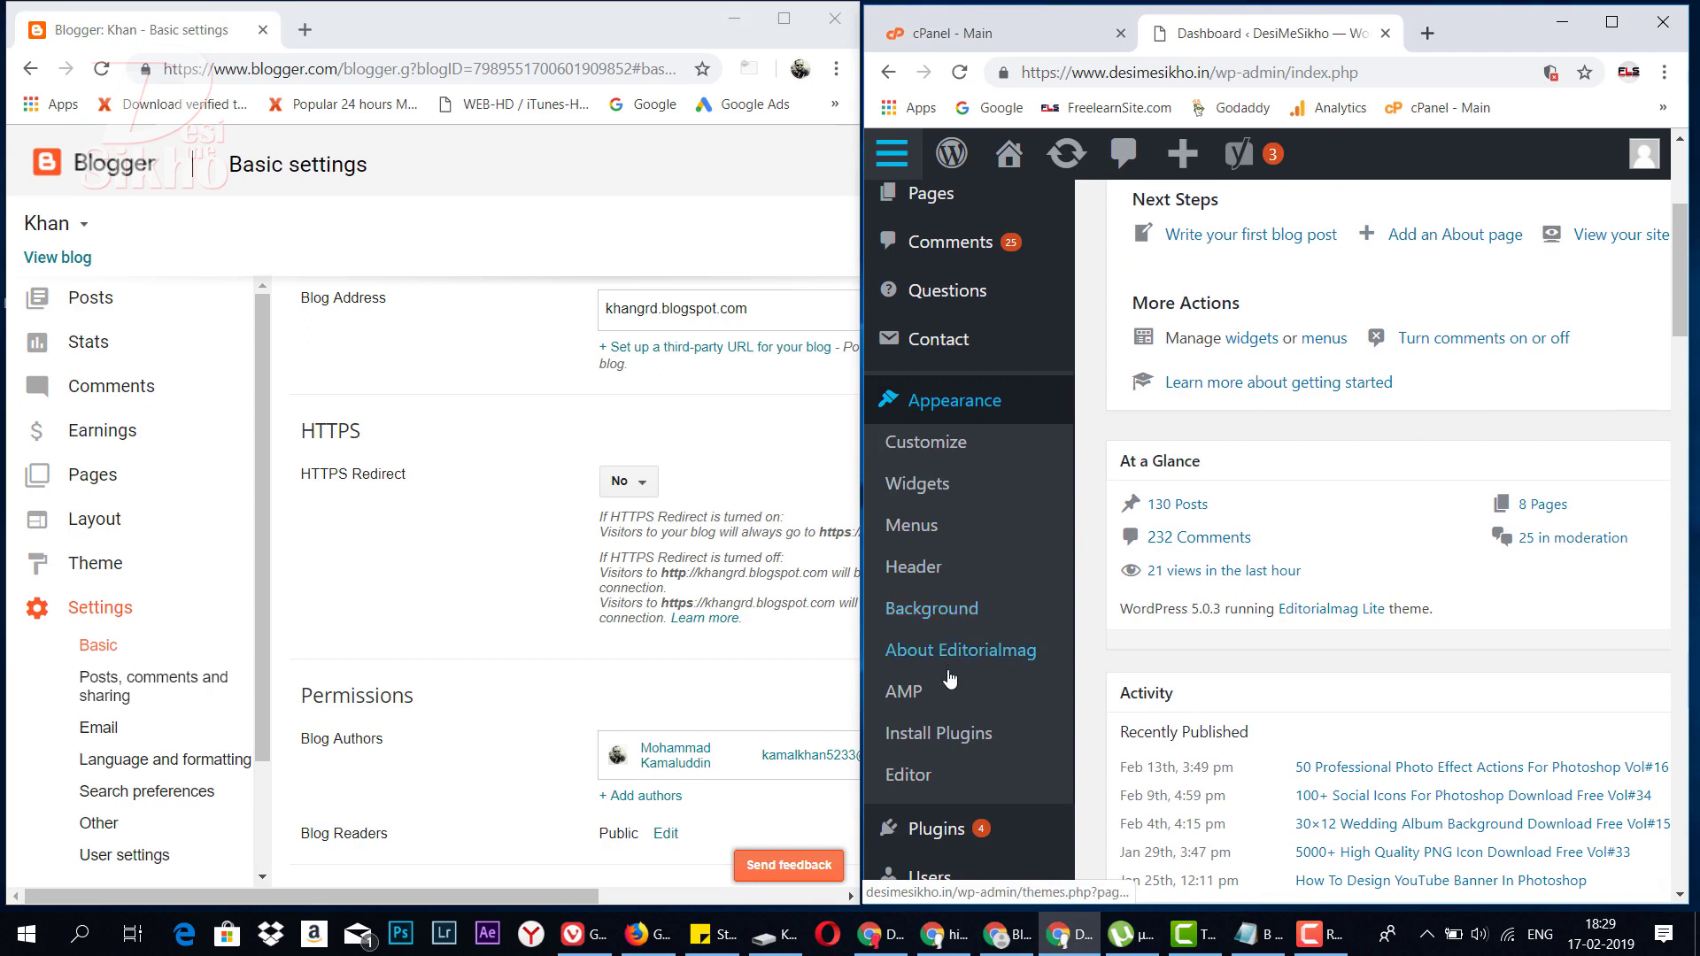
click(986, 400)
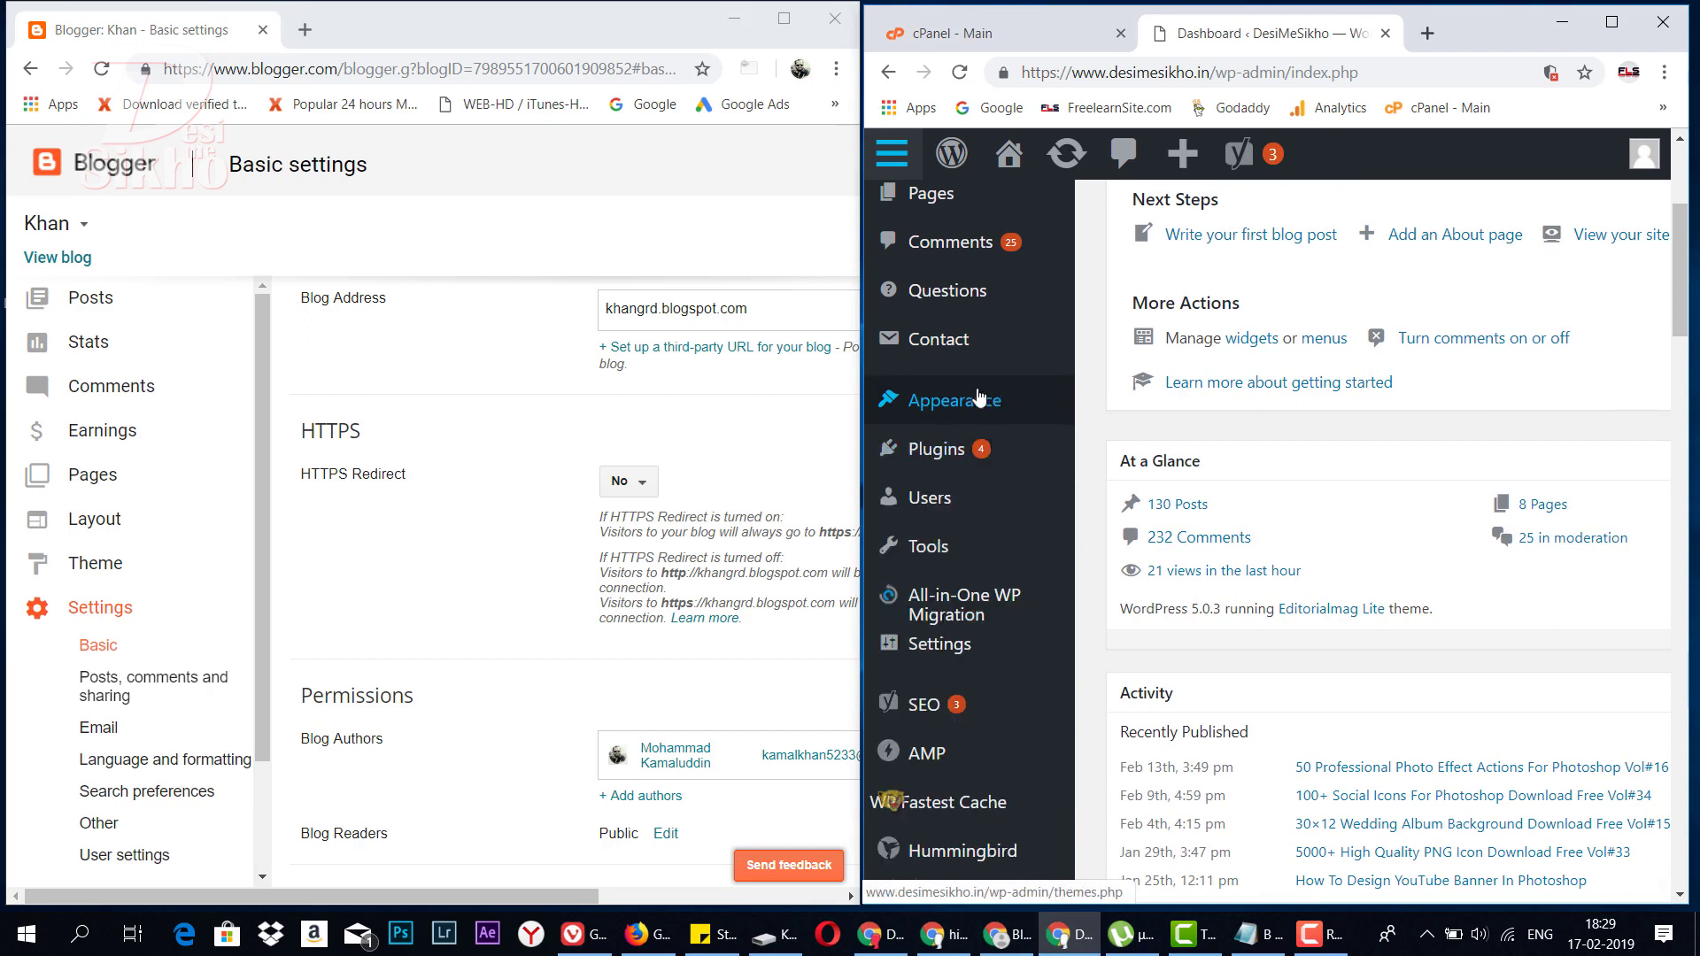
- Expand the Plugins options in WordPress and look through the remaining admin entries down to OneSignal Push
click(934, 456)
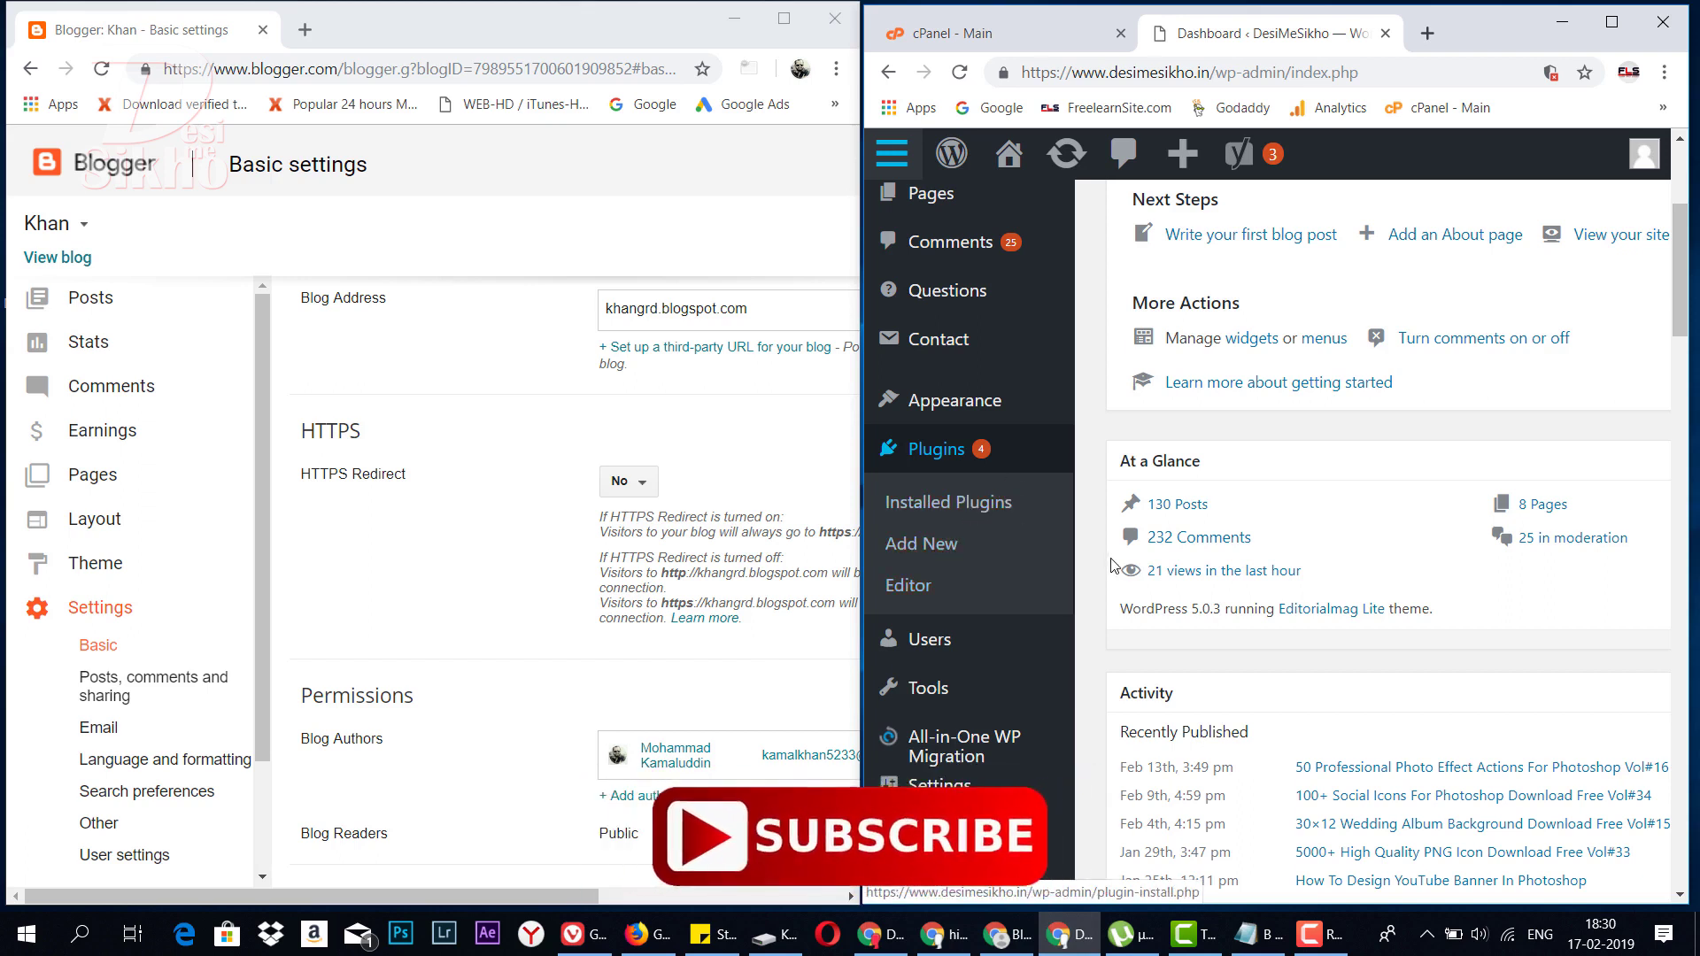
scroll(1062, 531, down, 2)
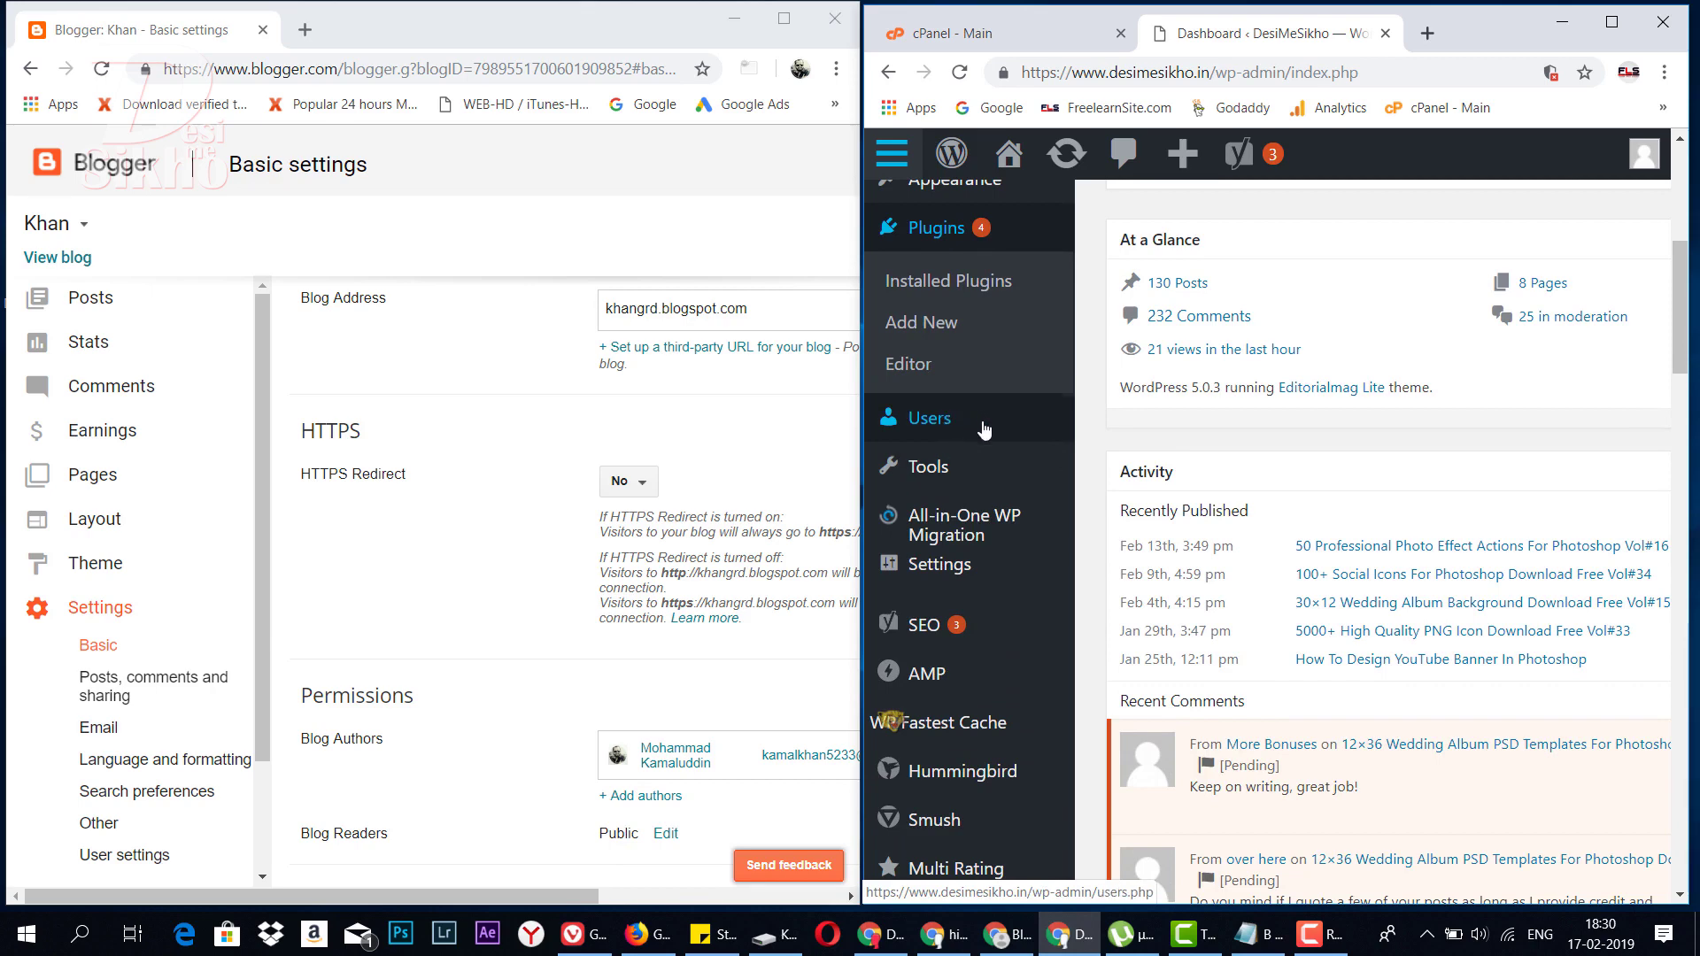
scroll(985, 430, down, 1)
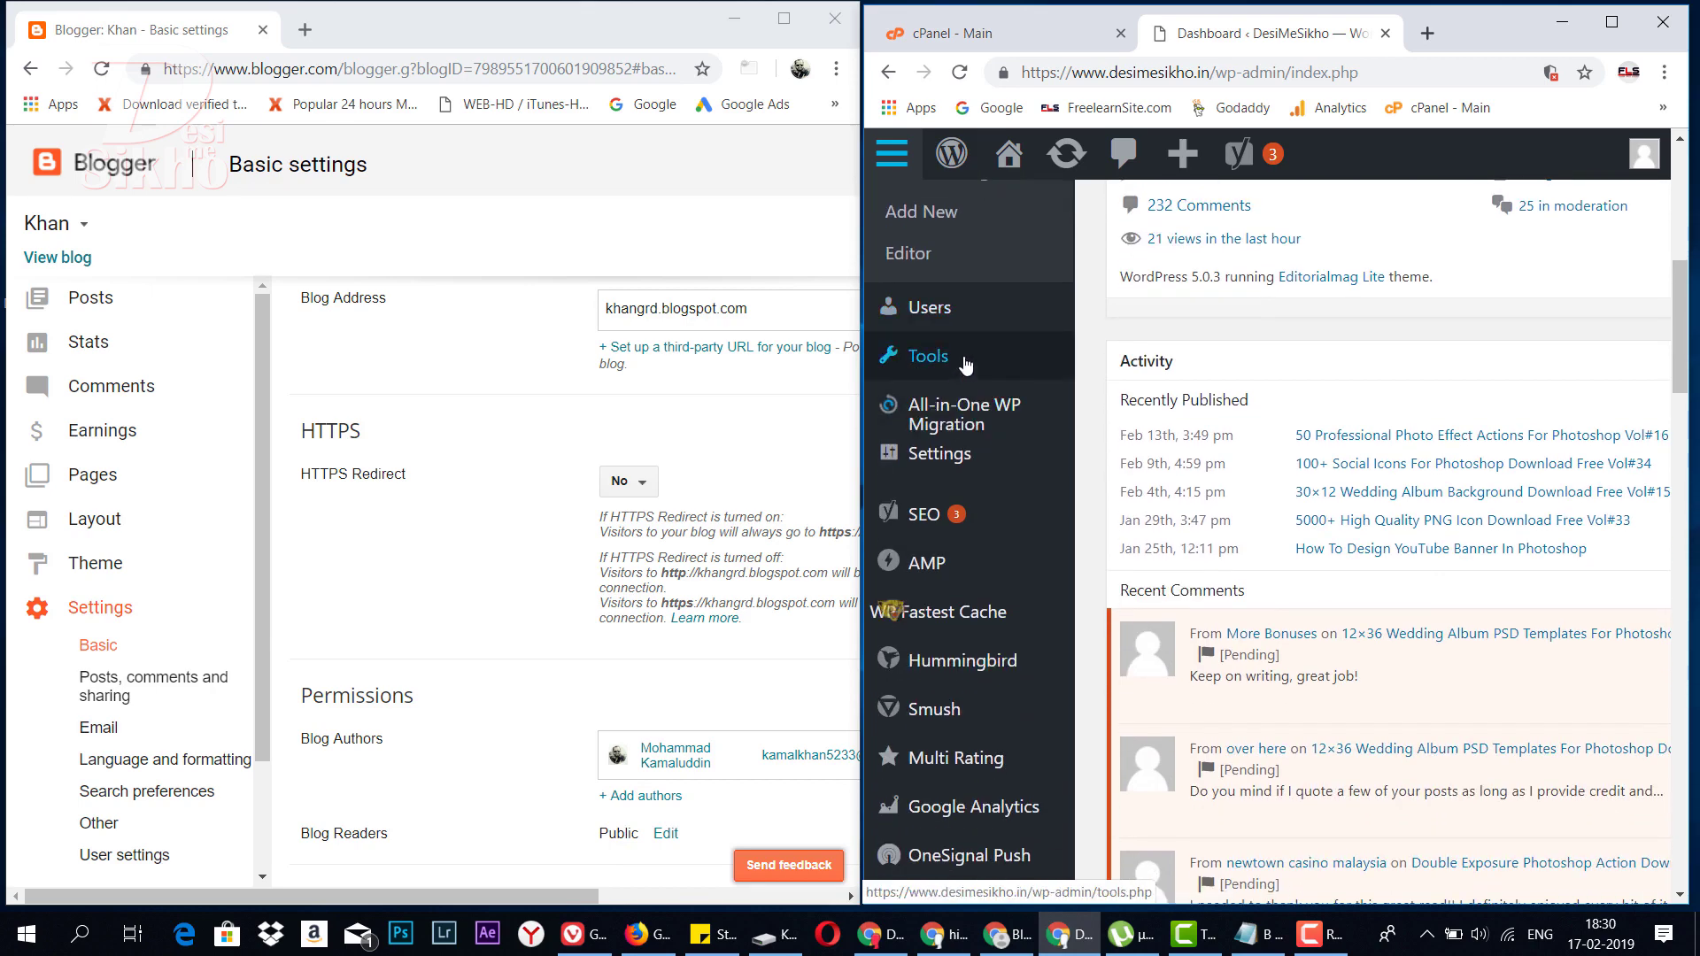
click(965, 365)
scroll(133, 645, down, 2)
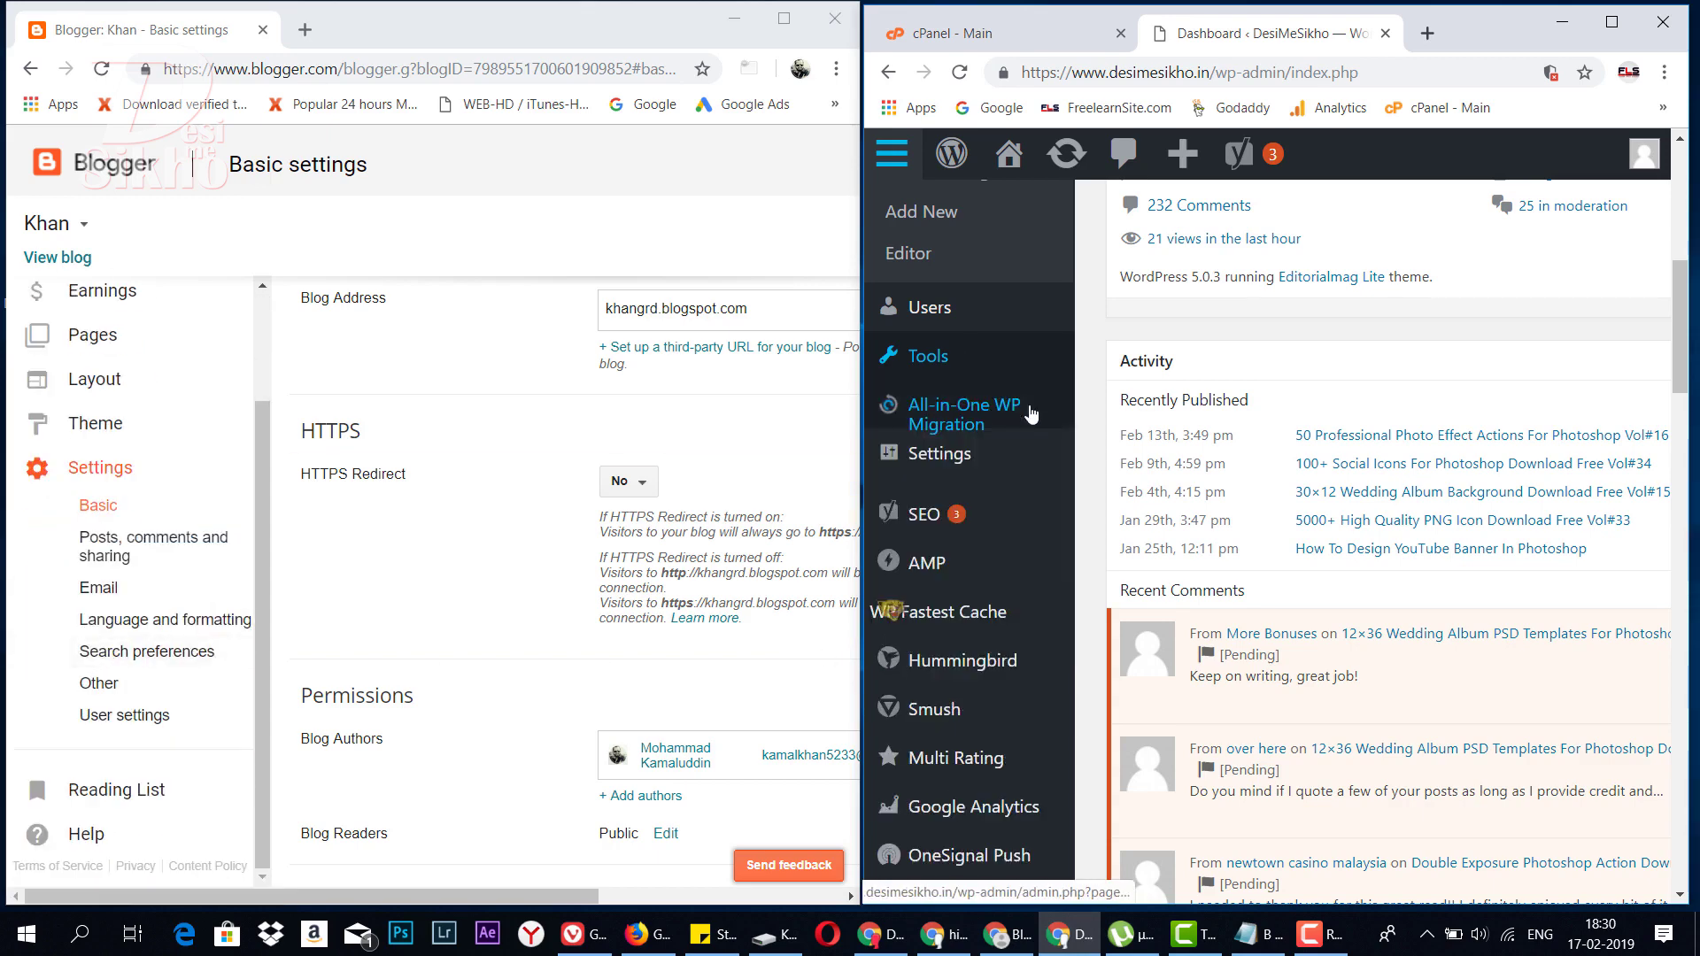
scroll(1022, 515, down, 2)
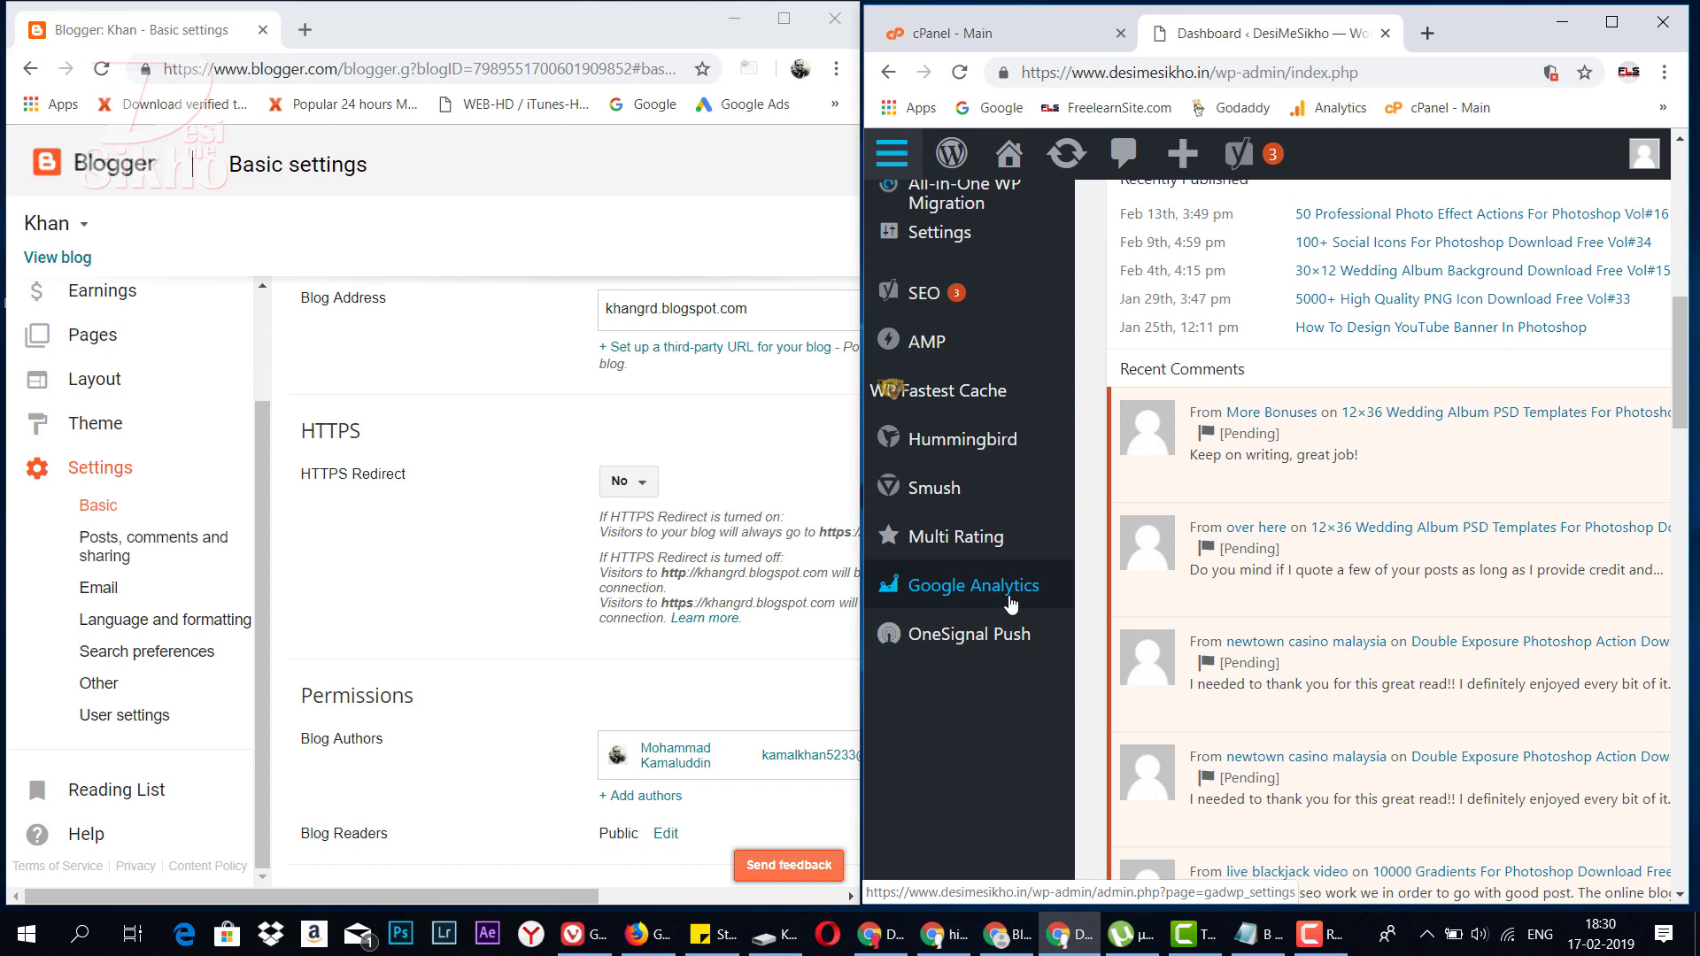
- Open Blogger's Other settings with the Google Analytics section and go back to the start of the WordPress dashboard
click(101, 684)
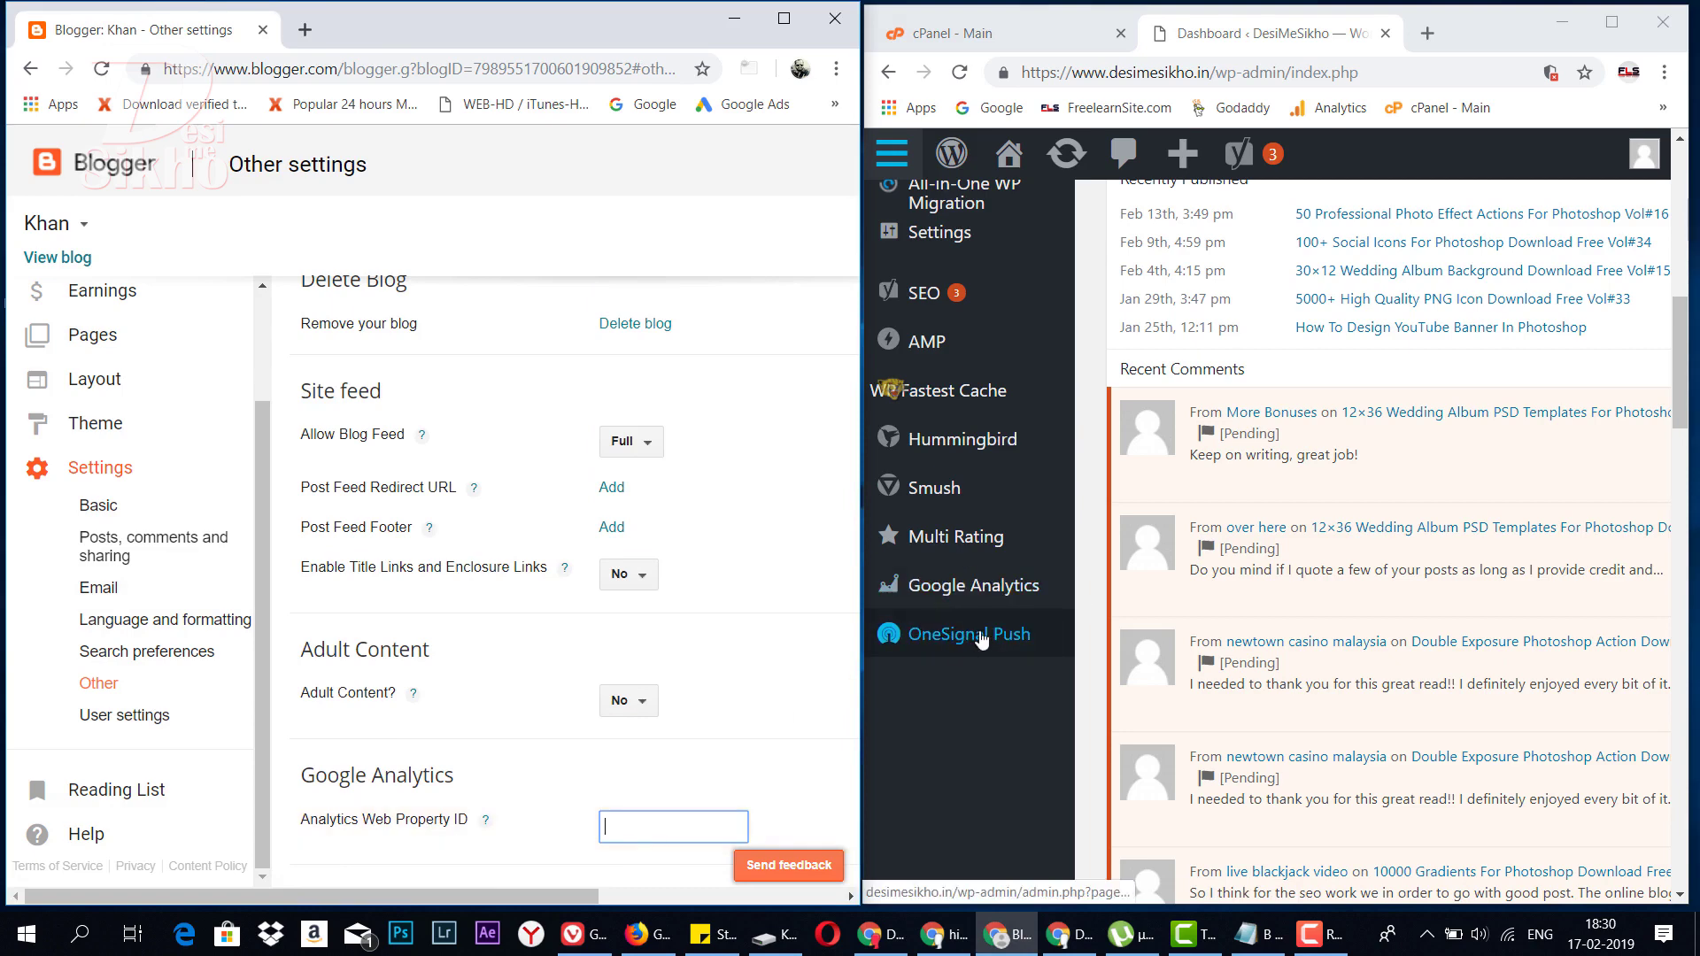
scroll(1007, 649, up, 3)
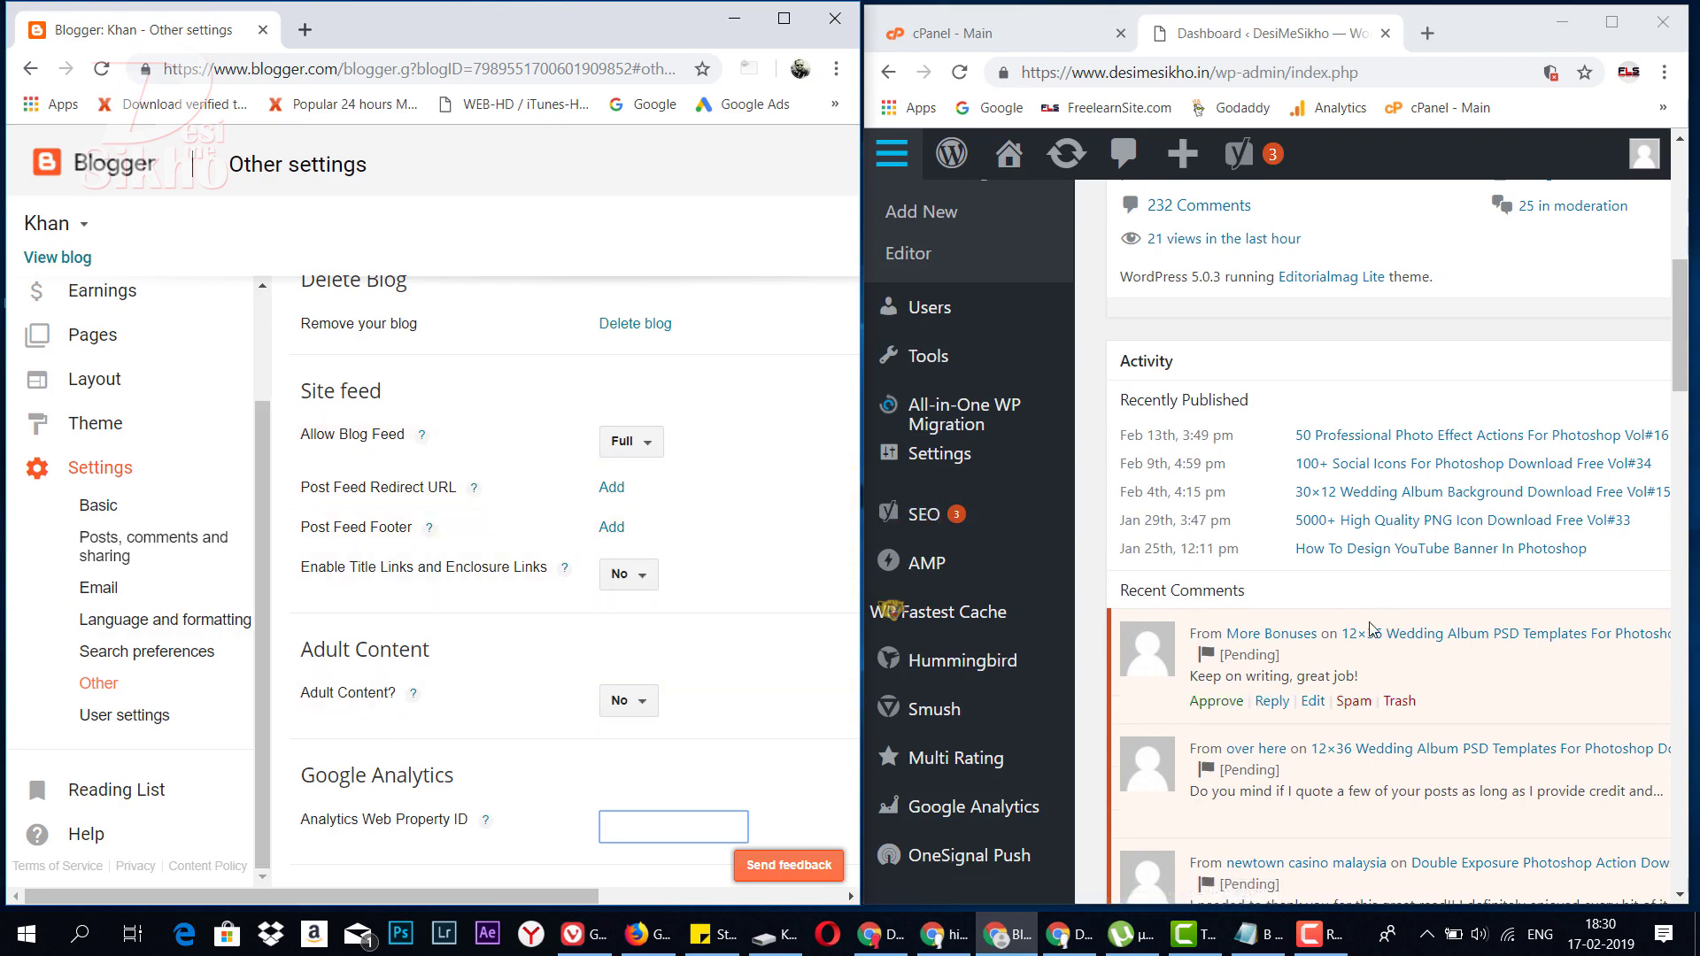
scroll(1370, 629, up, 6)
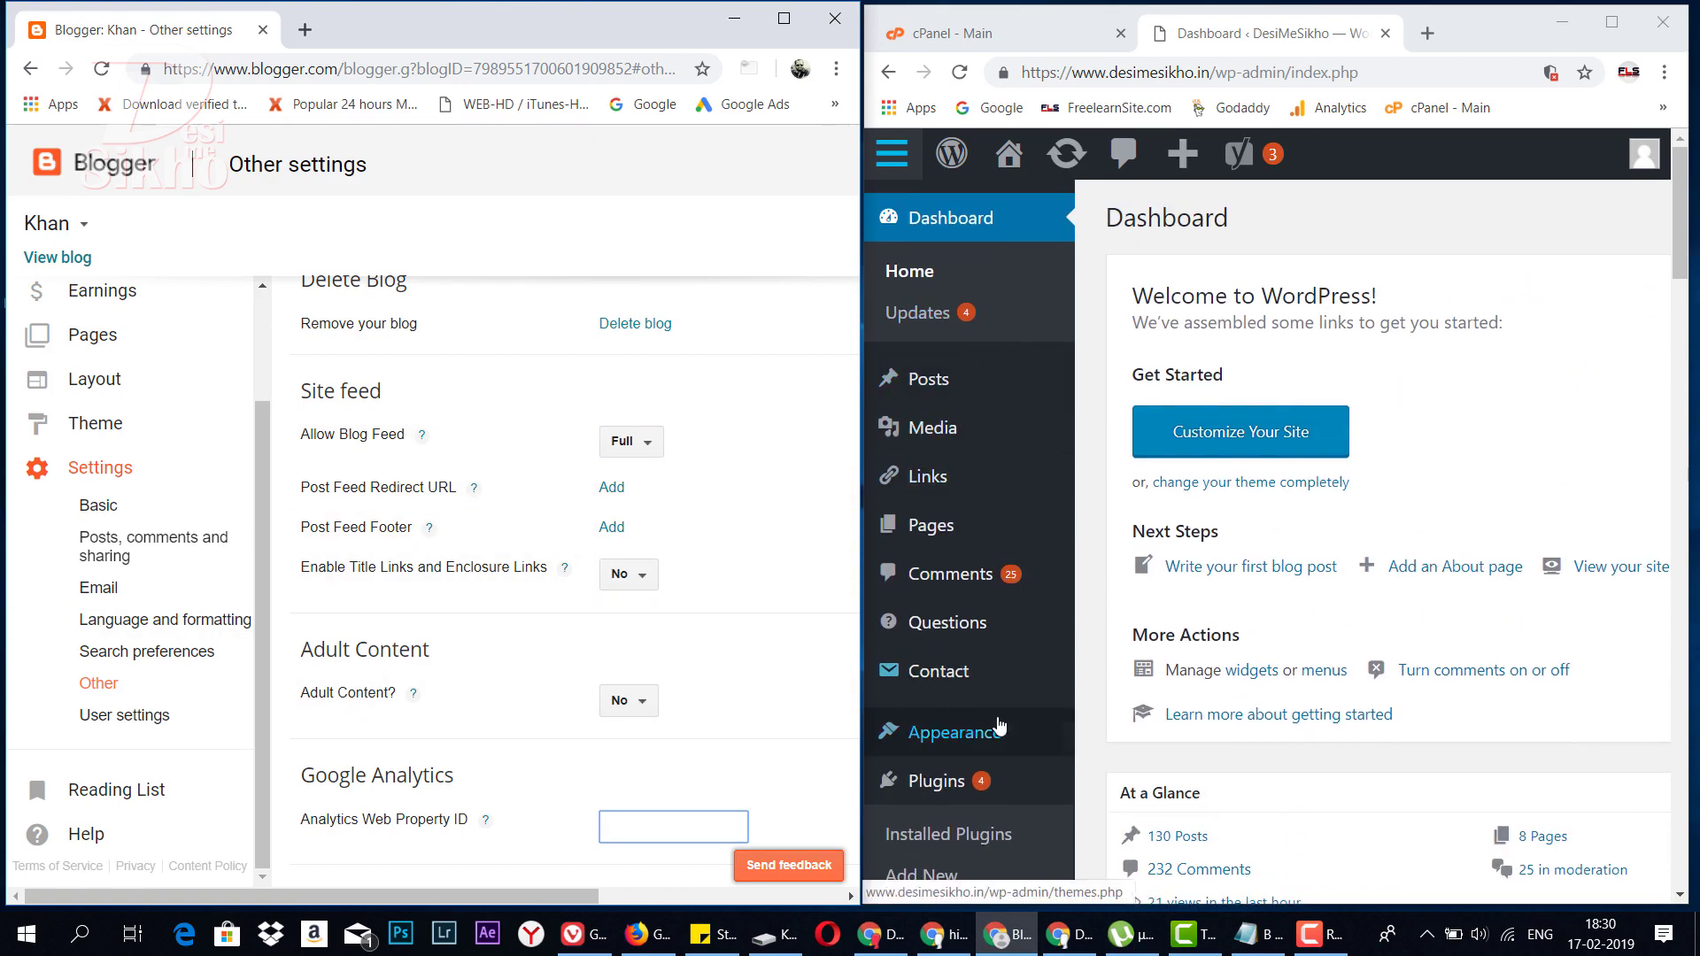
- Start a new post from the Posts section in both Blogger and the WordPress dashboard
scroll(947, 585, down, 6)
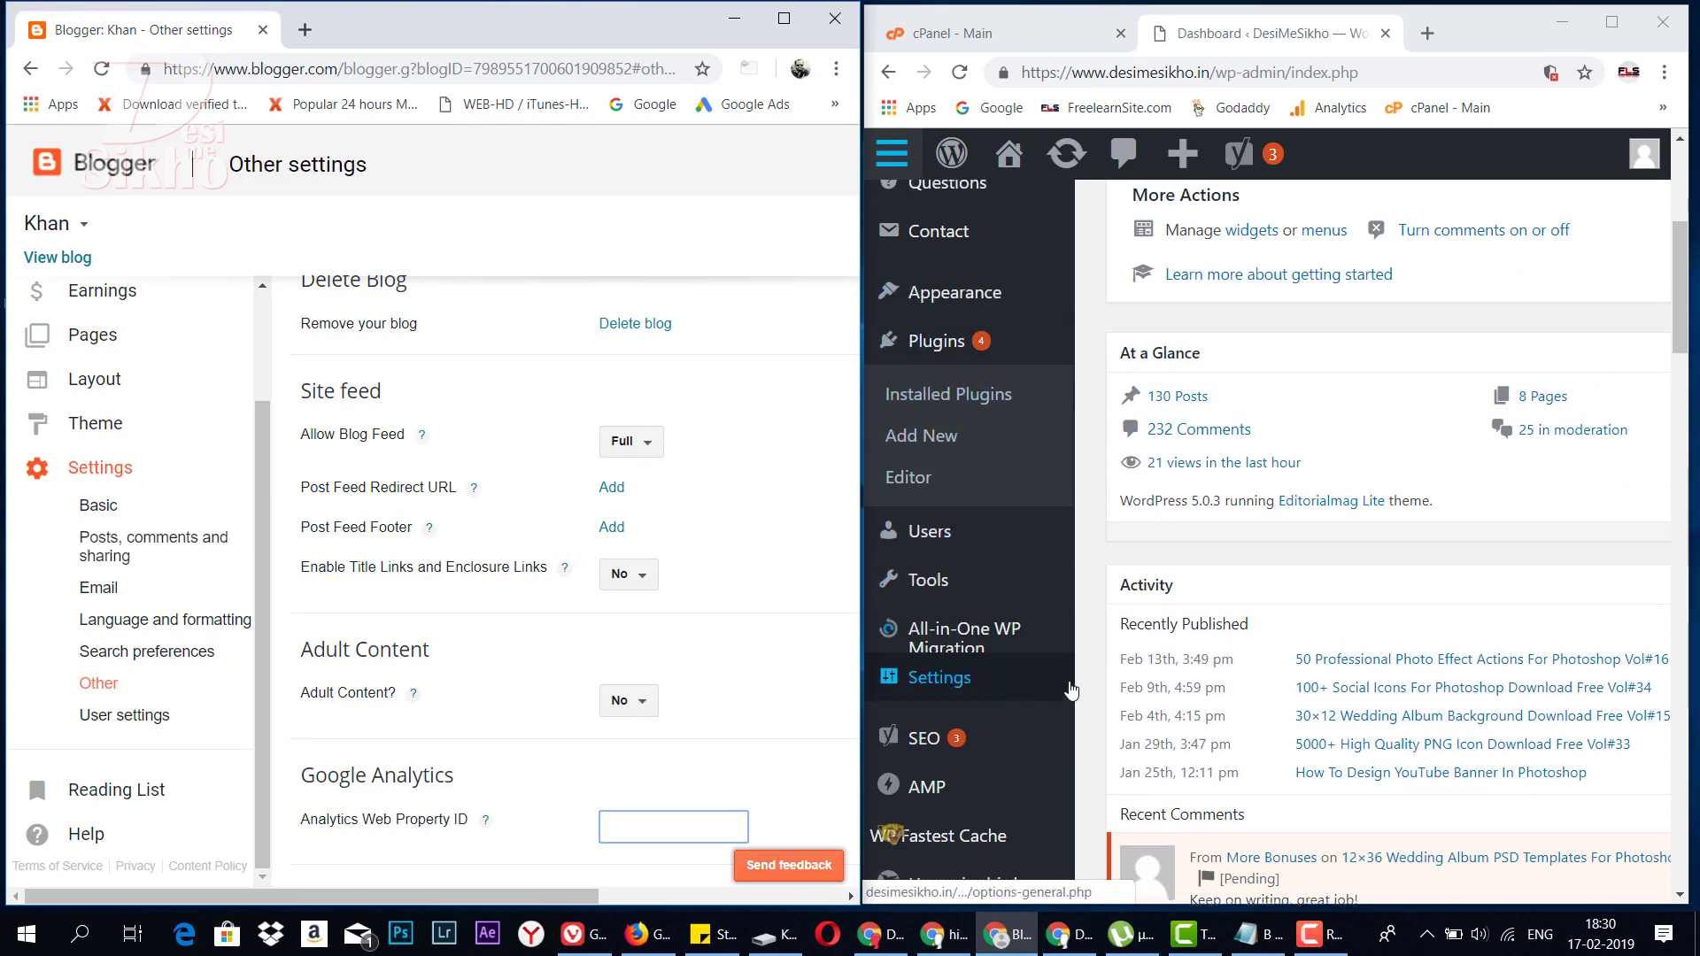
scroll(1071, 691, up, 5)
scroll(103, 354, up, 3)
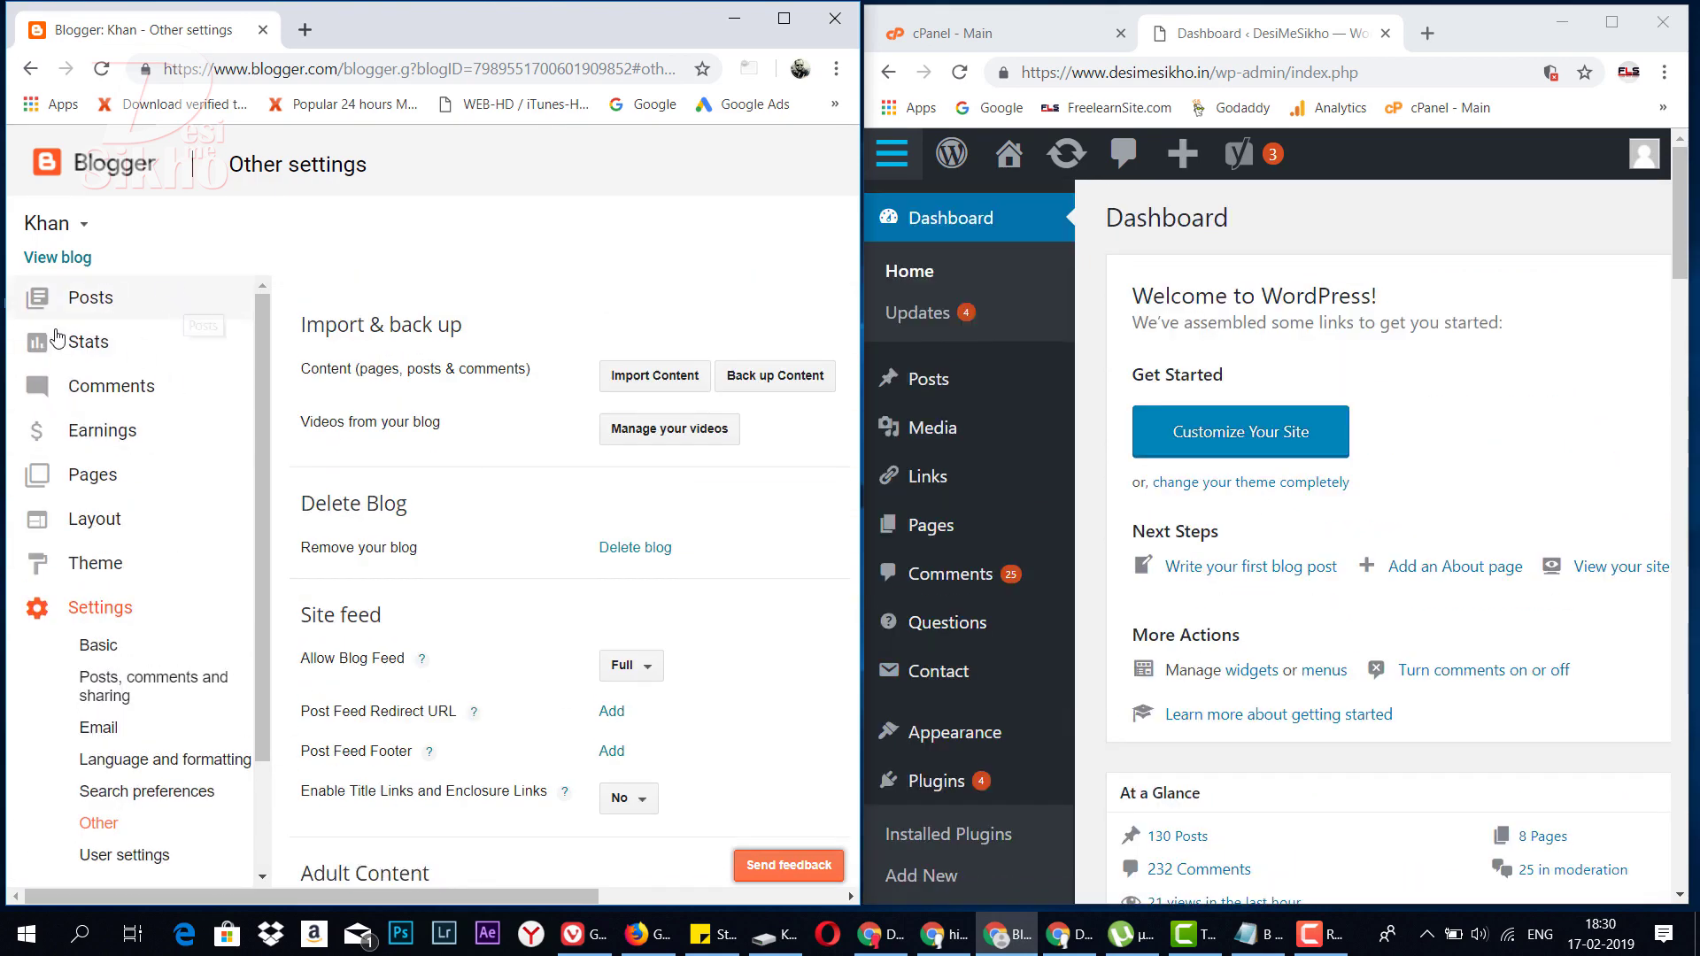
click(110, 298)
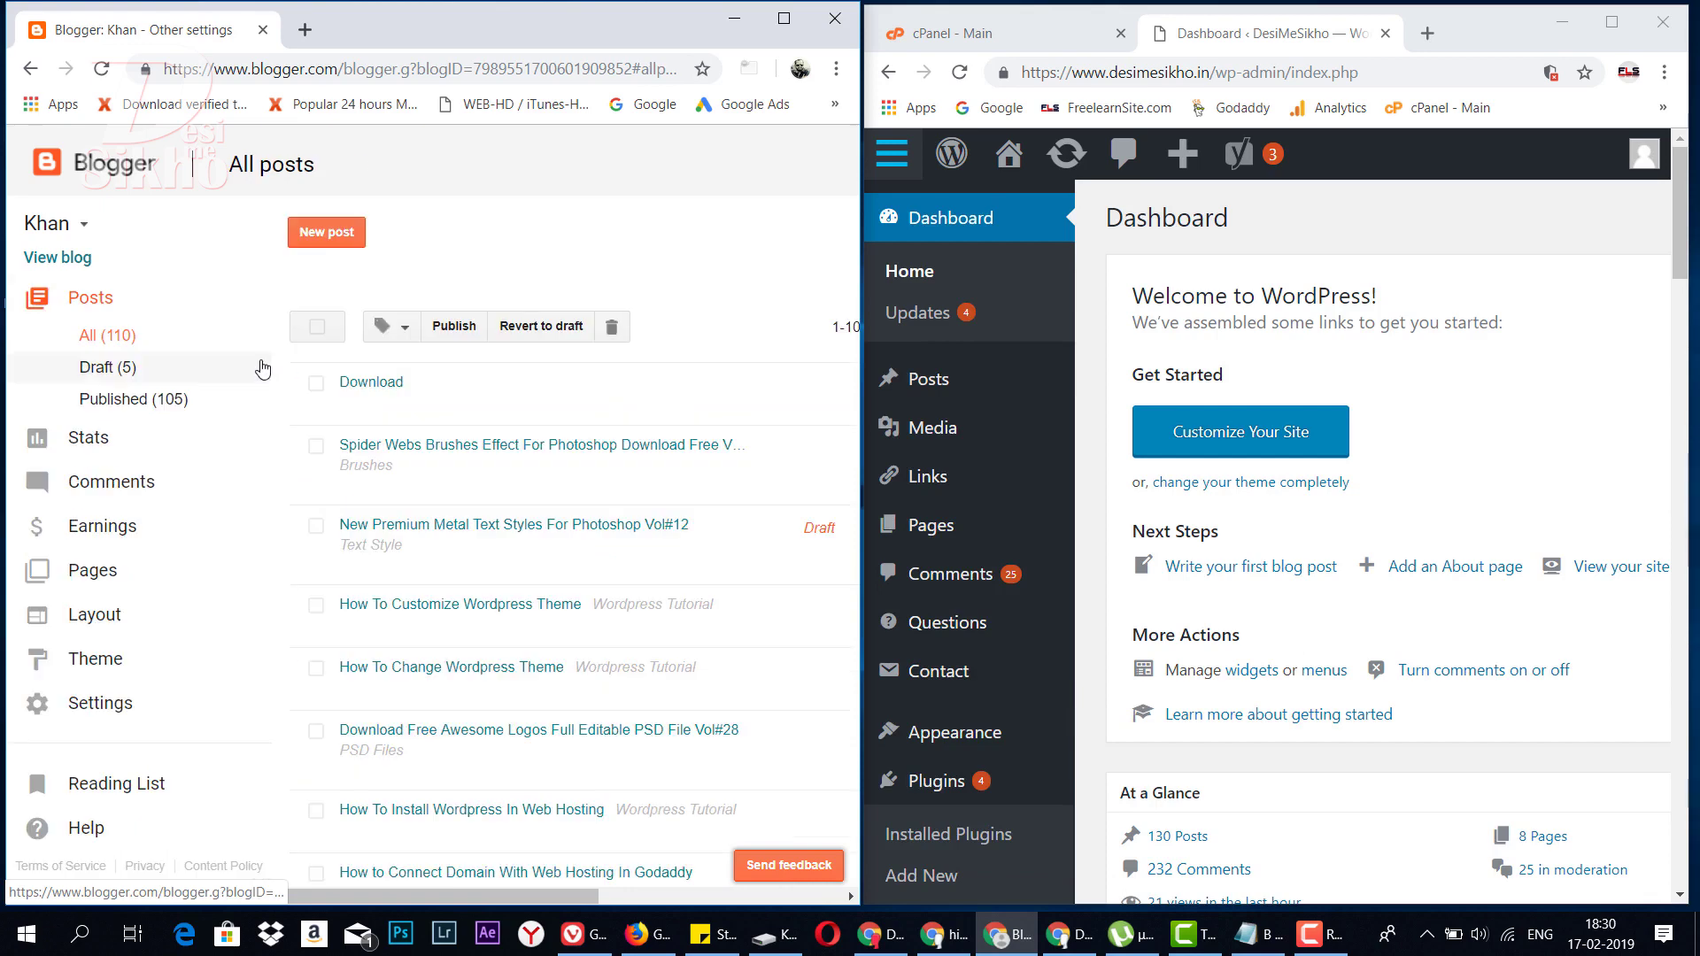
click(336, 239)
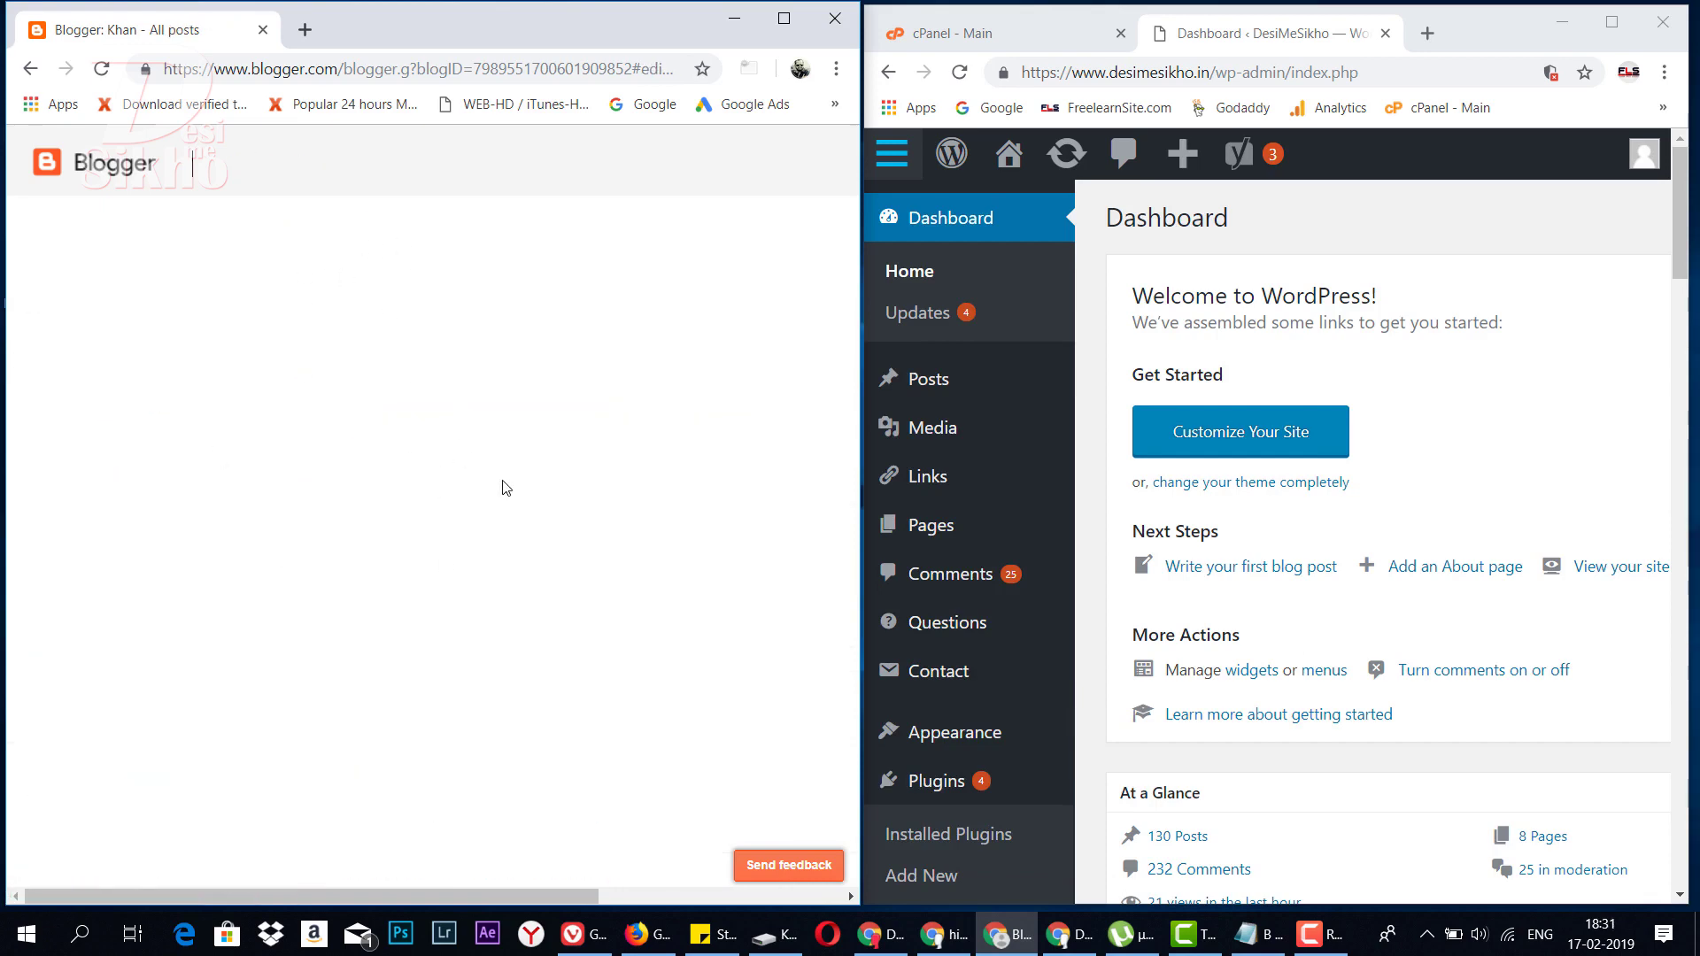
click(937, 388)
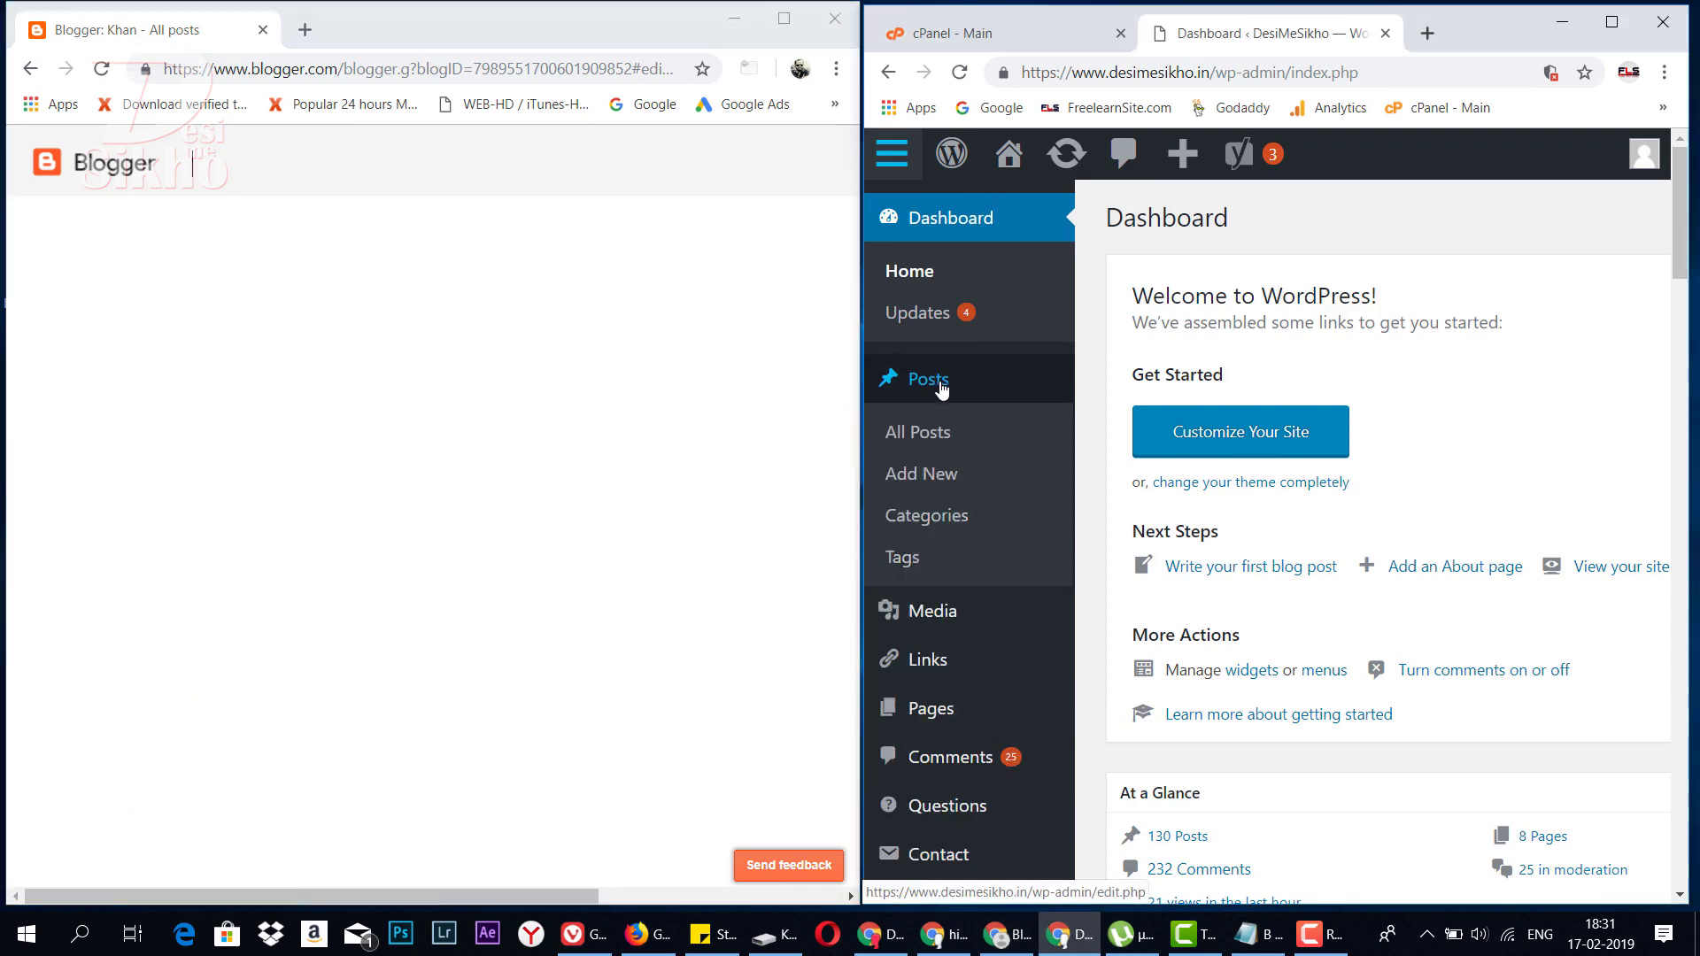
click(922, 476)
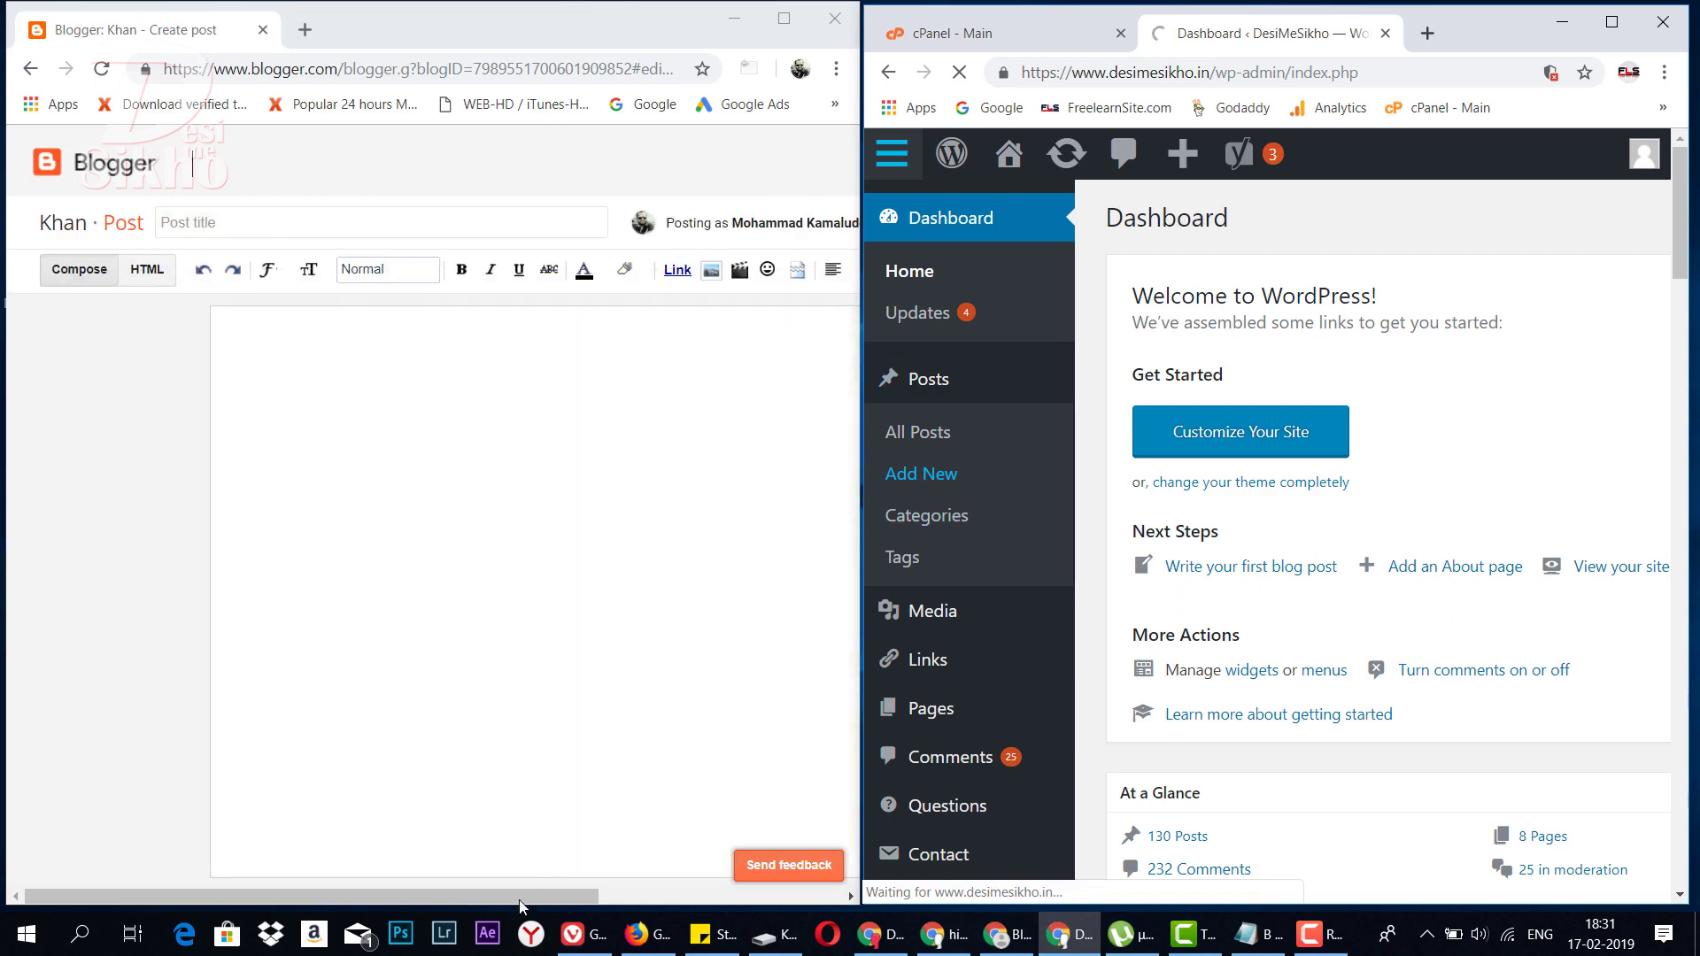
- Examine the title field, body area and formatting tools of Blogger's new post editor
drag(522, 905, 578, 897)
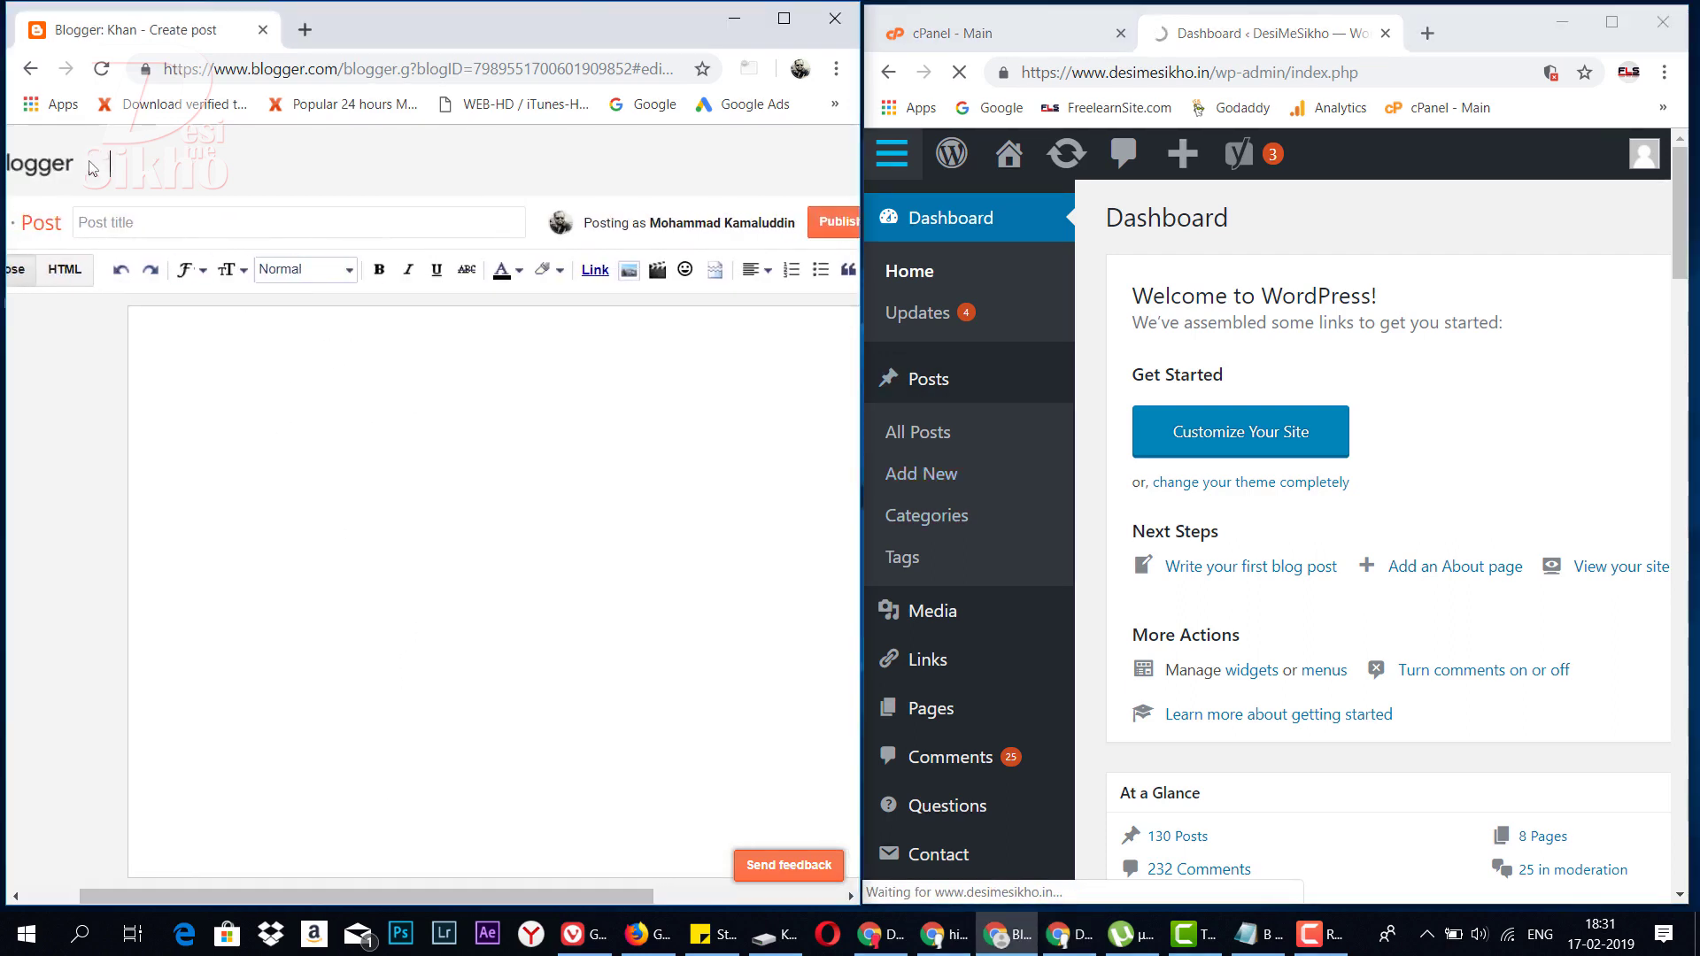
click(122, 229)
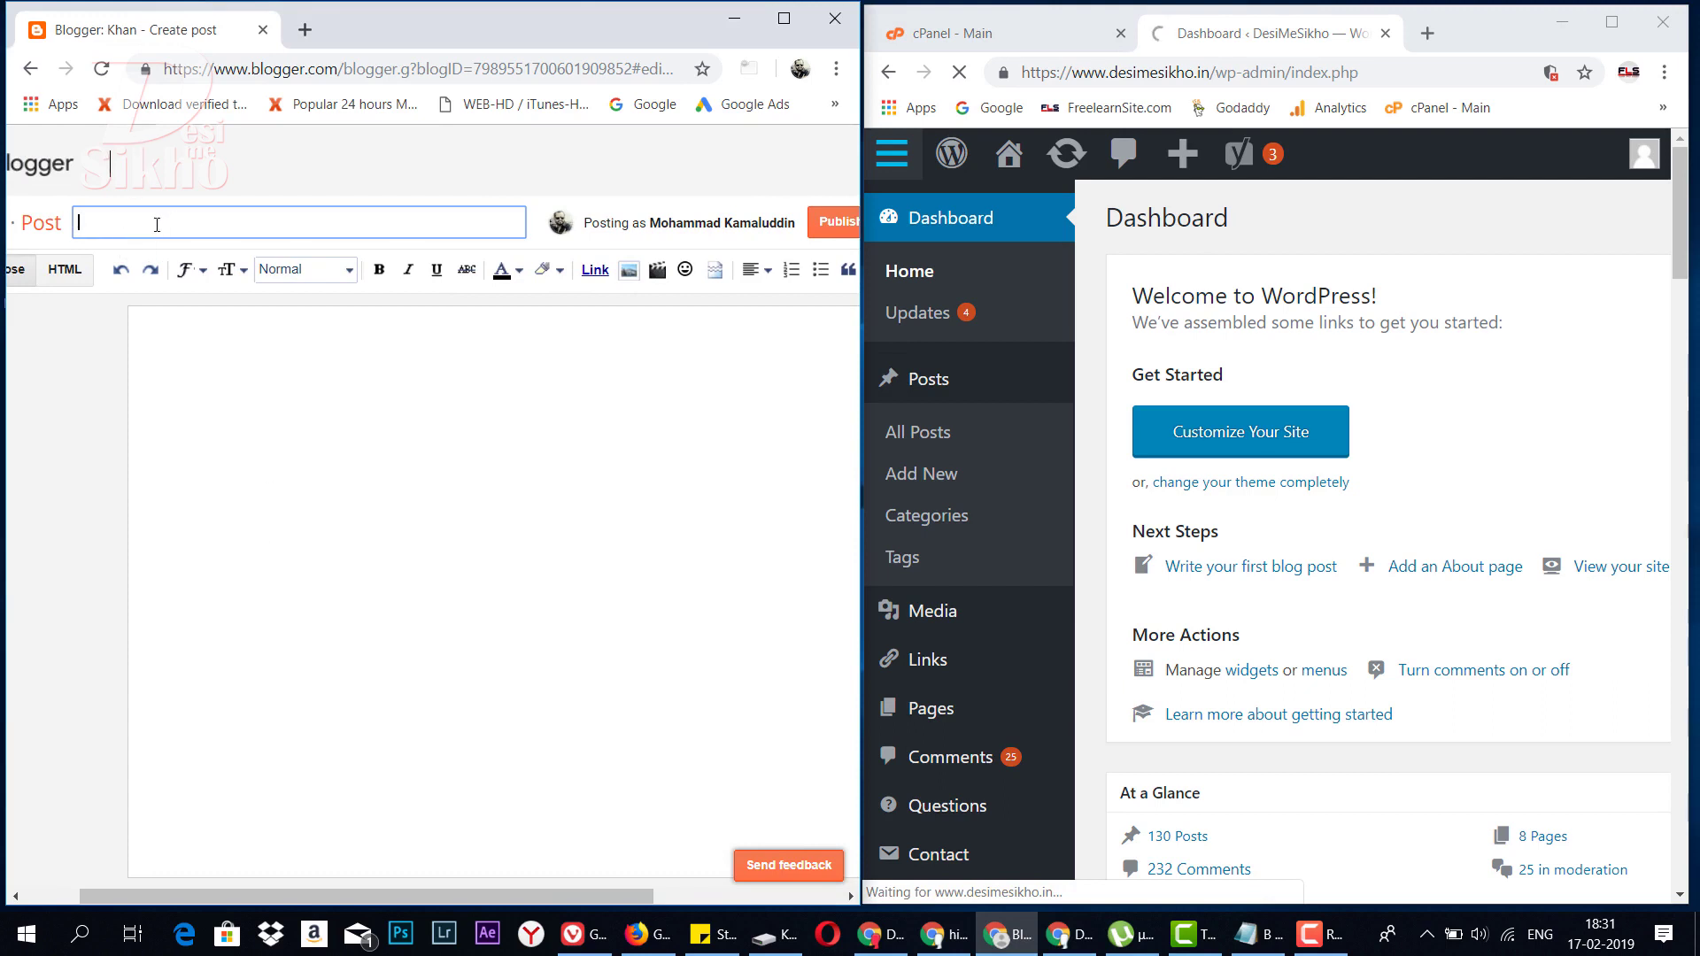
click(296, 437)
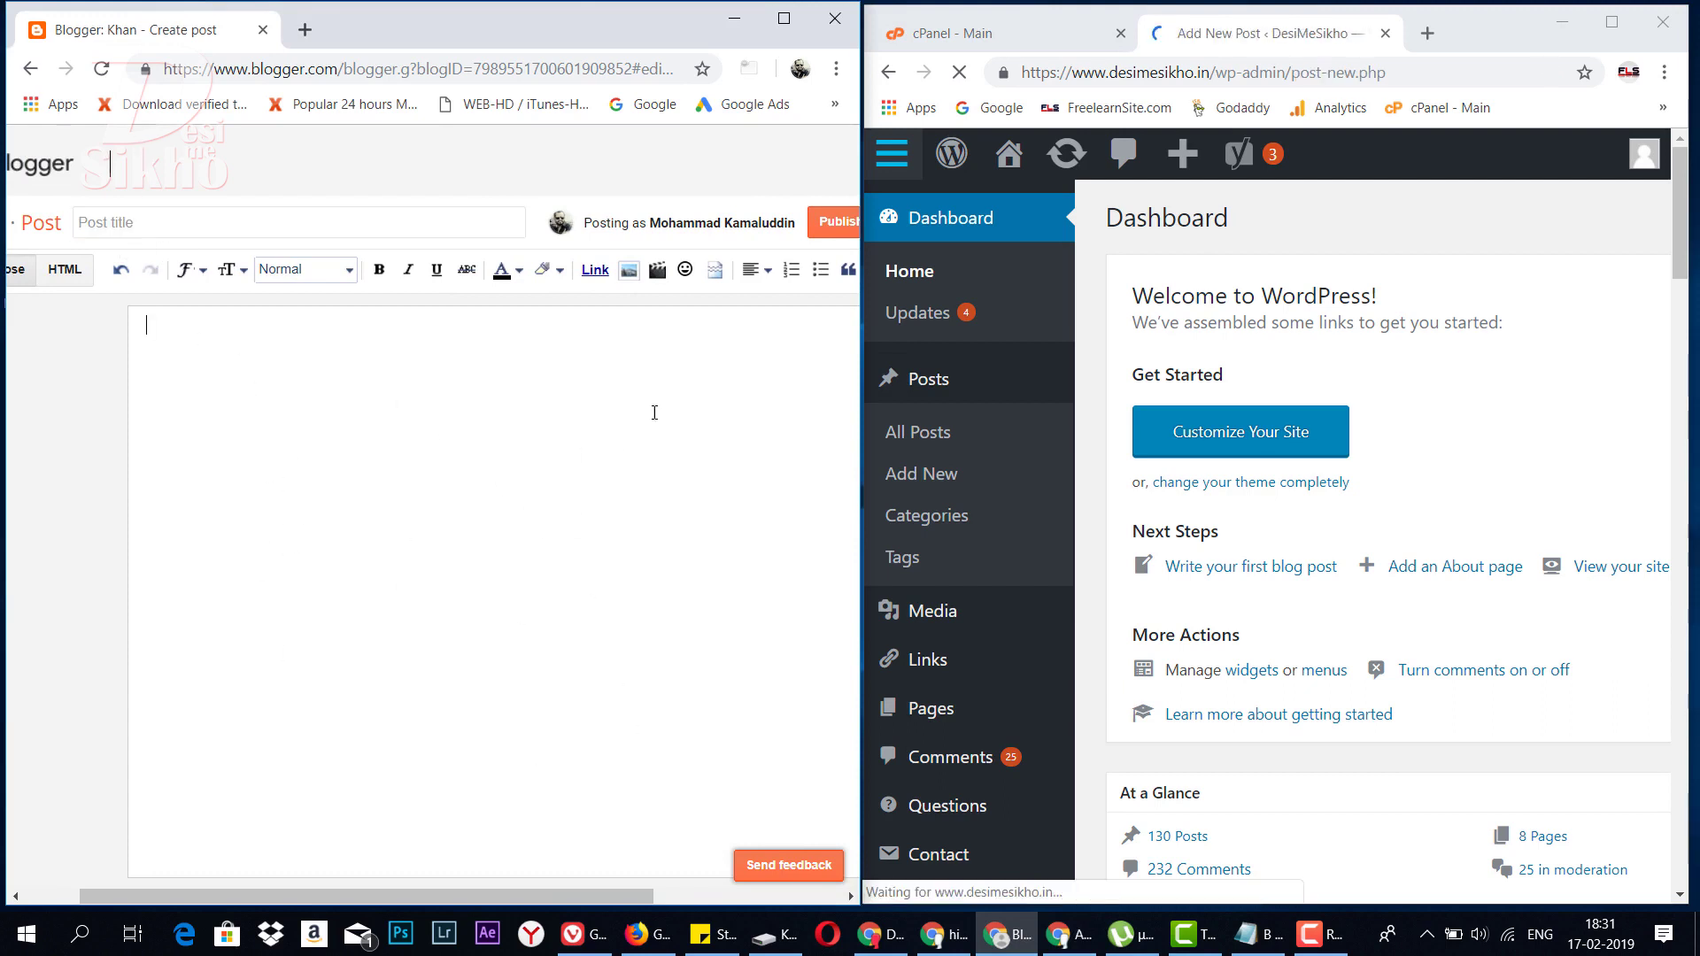
drag(554, 896, 498, 896)
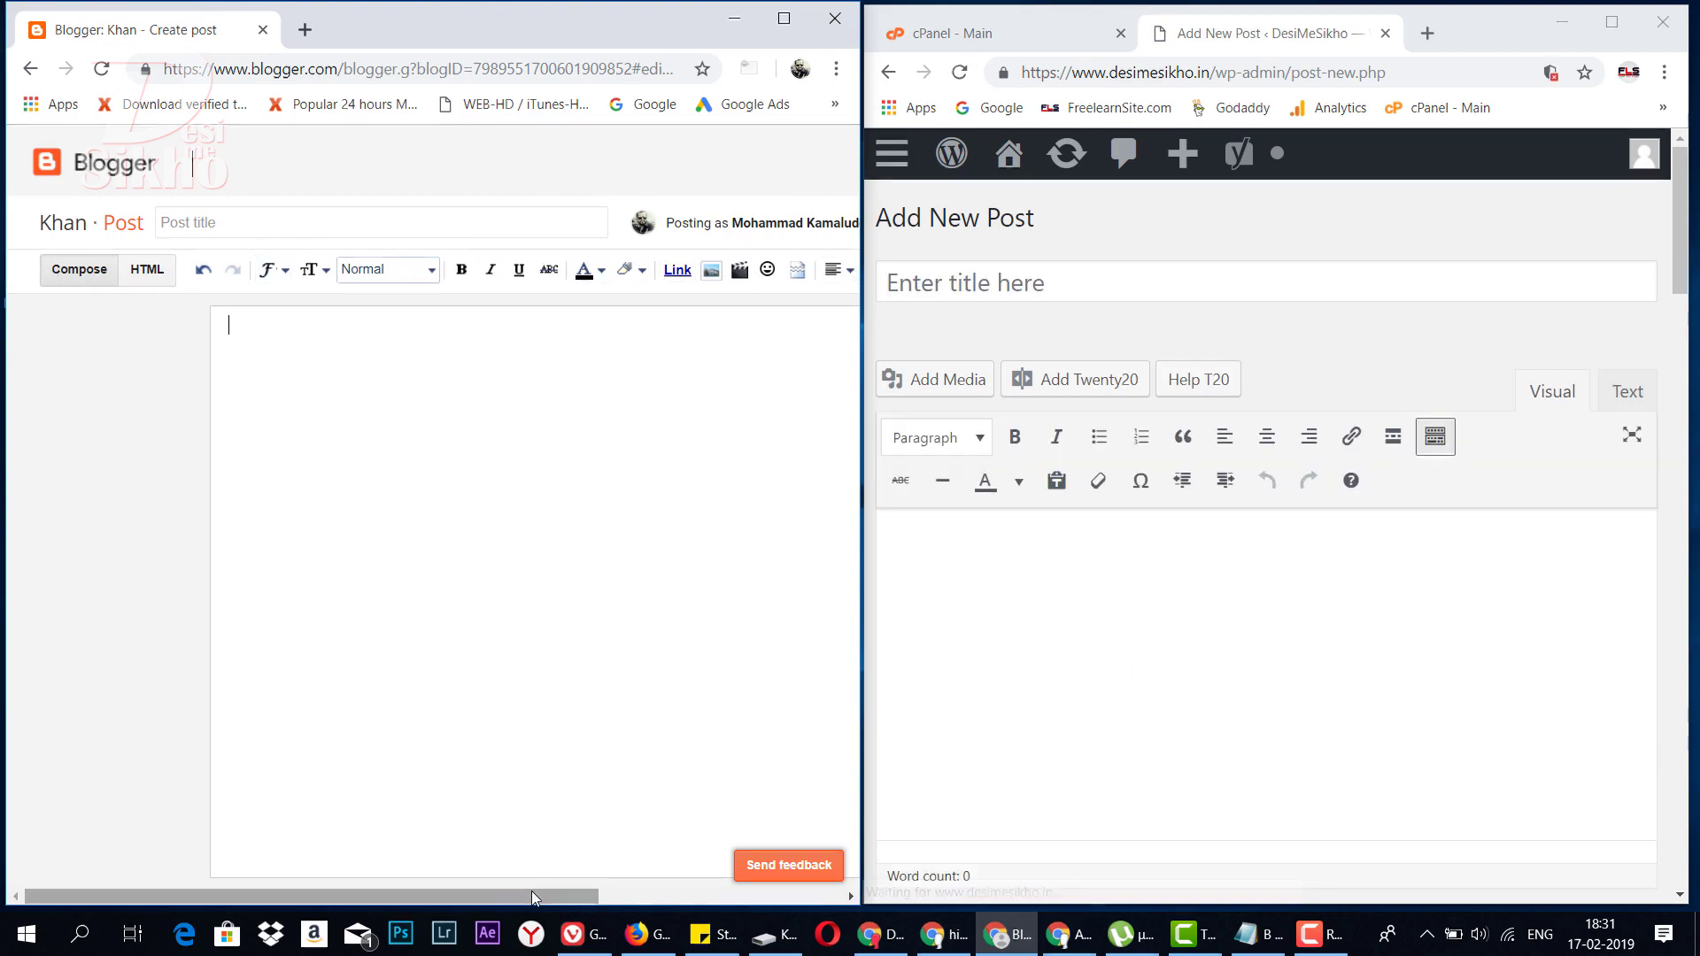
drag(539, 896, 618, 898)
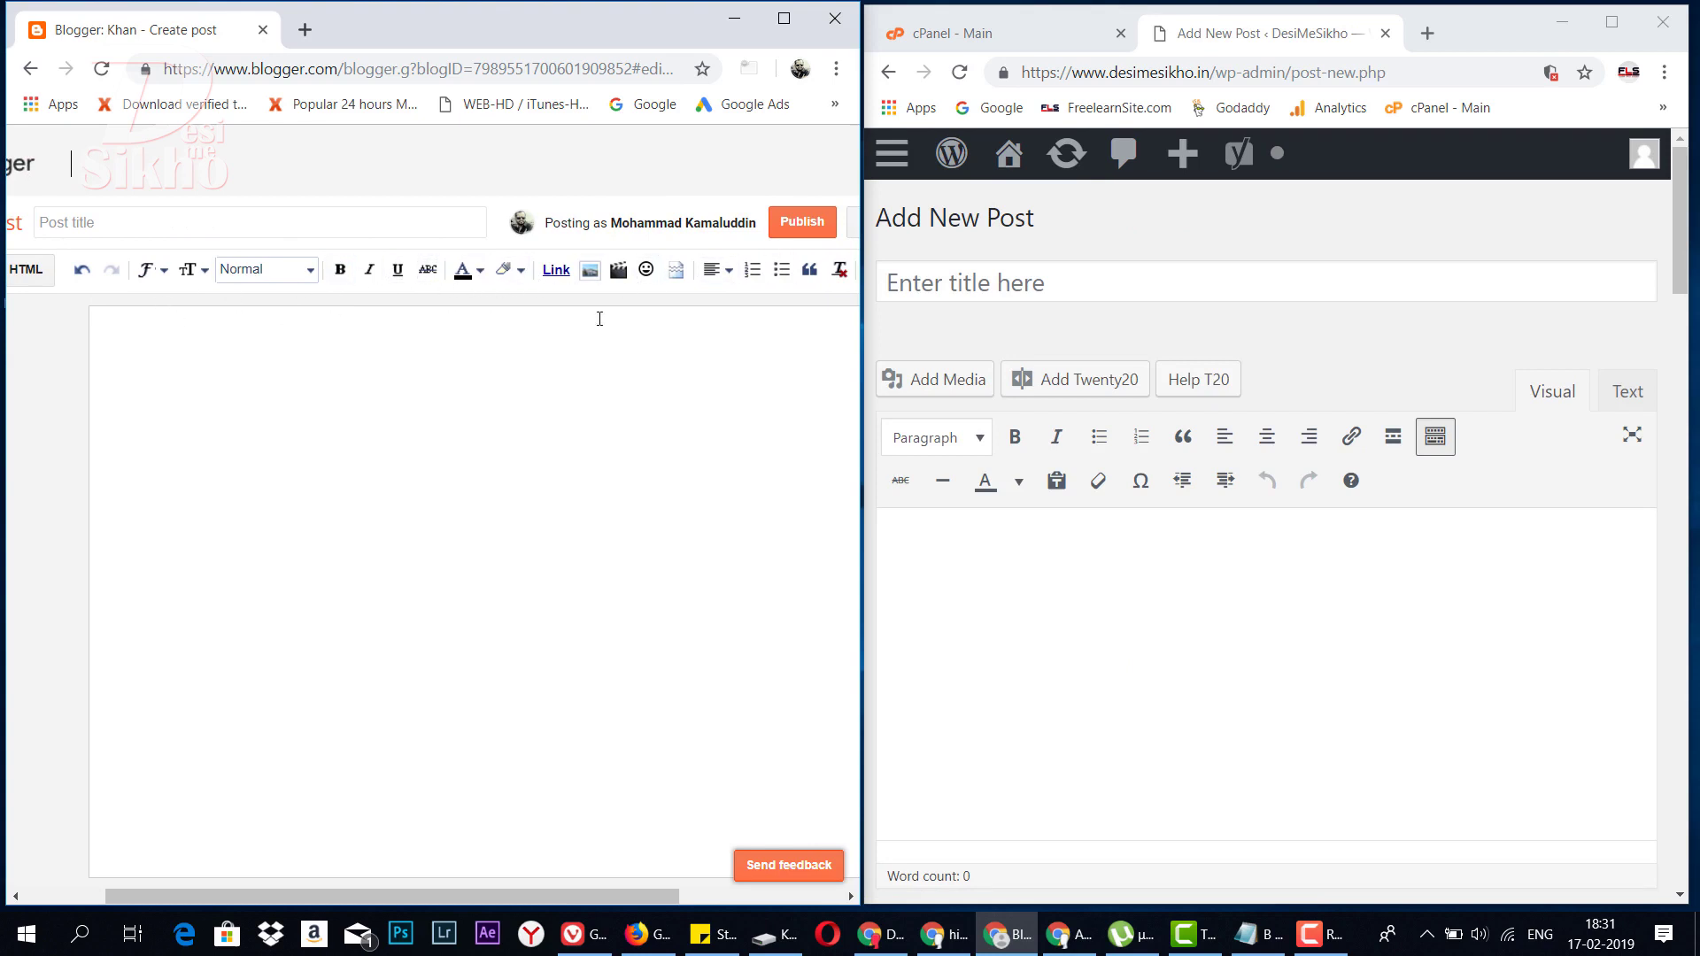
- Examine the title field, content area and lower part of WordPress's Add New Post page
click(1277, 682)
click(1062, 275)
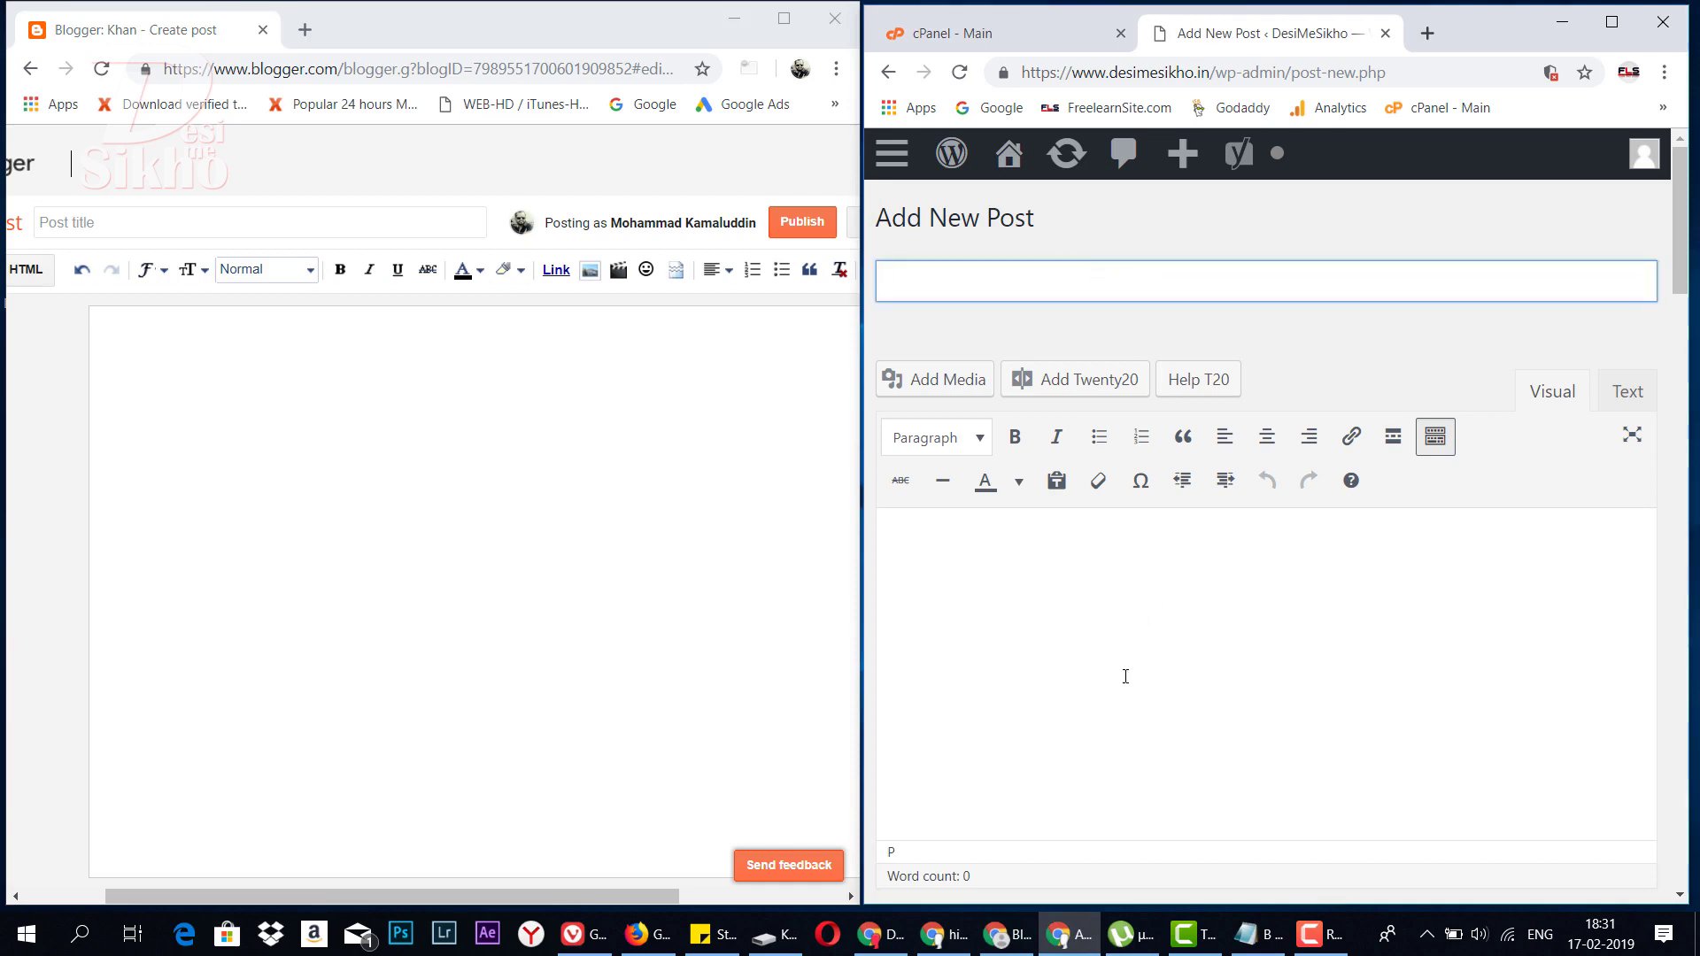
click(1004, 637)
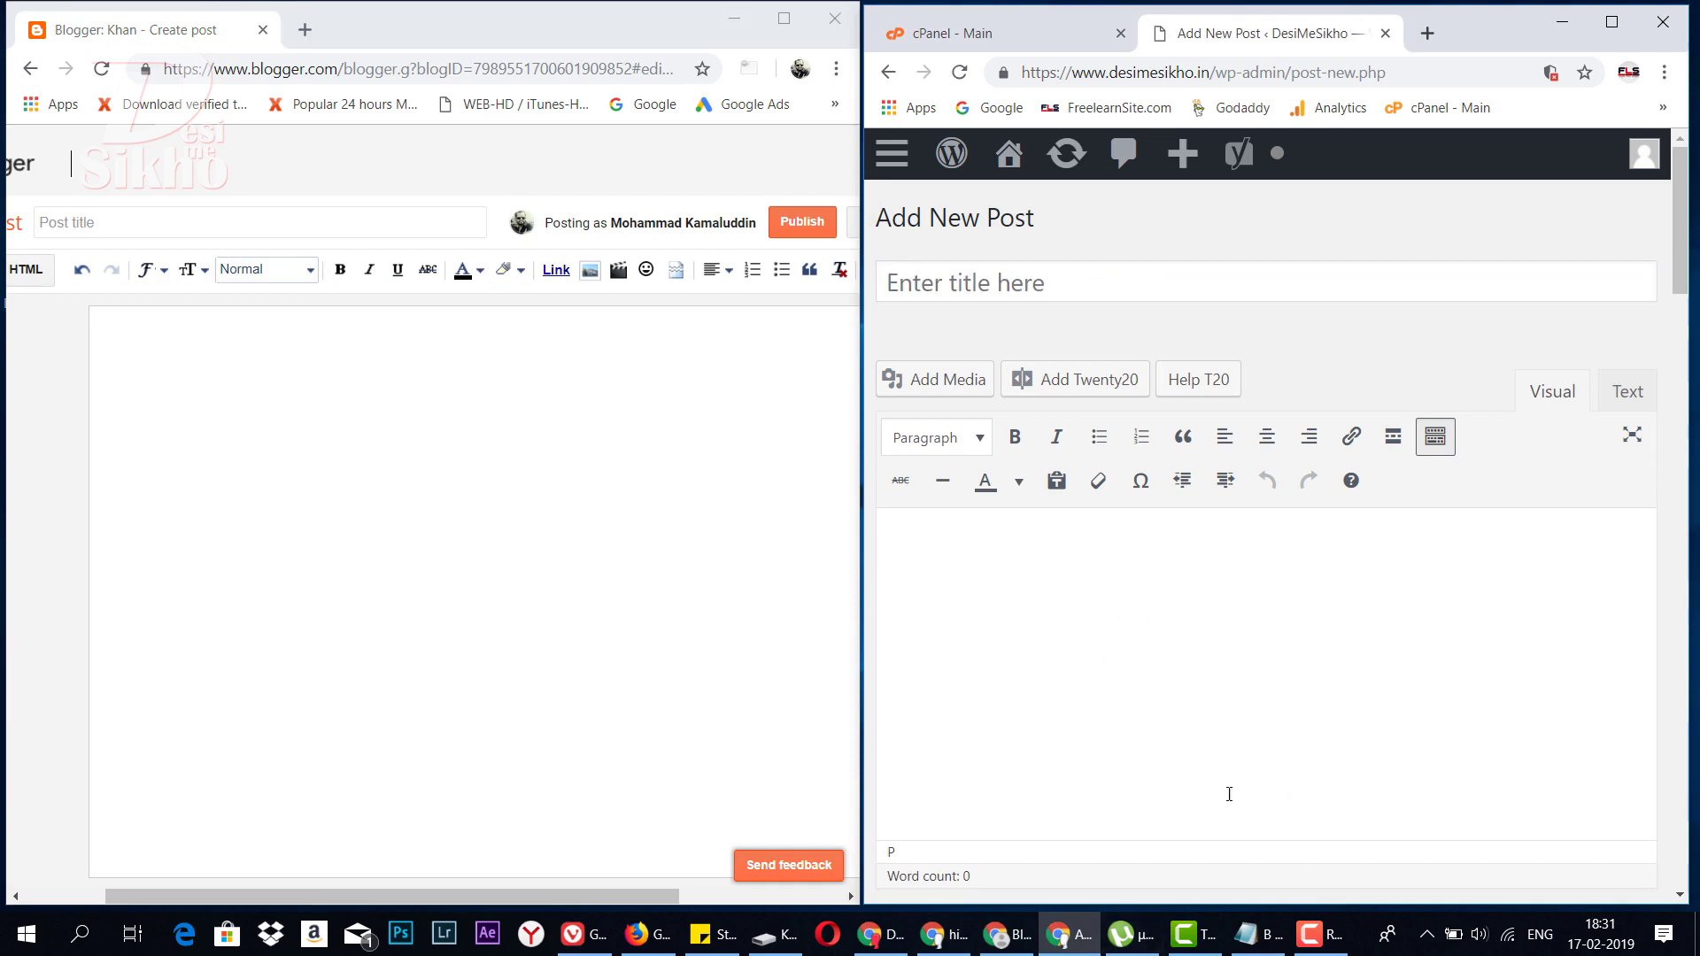
scroll(1229, 794, down, 5)
scroll(1293, 588, up, 5)
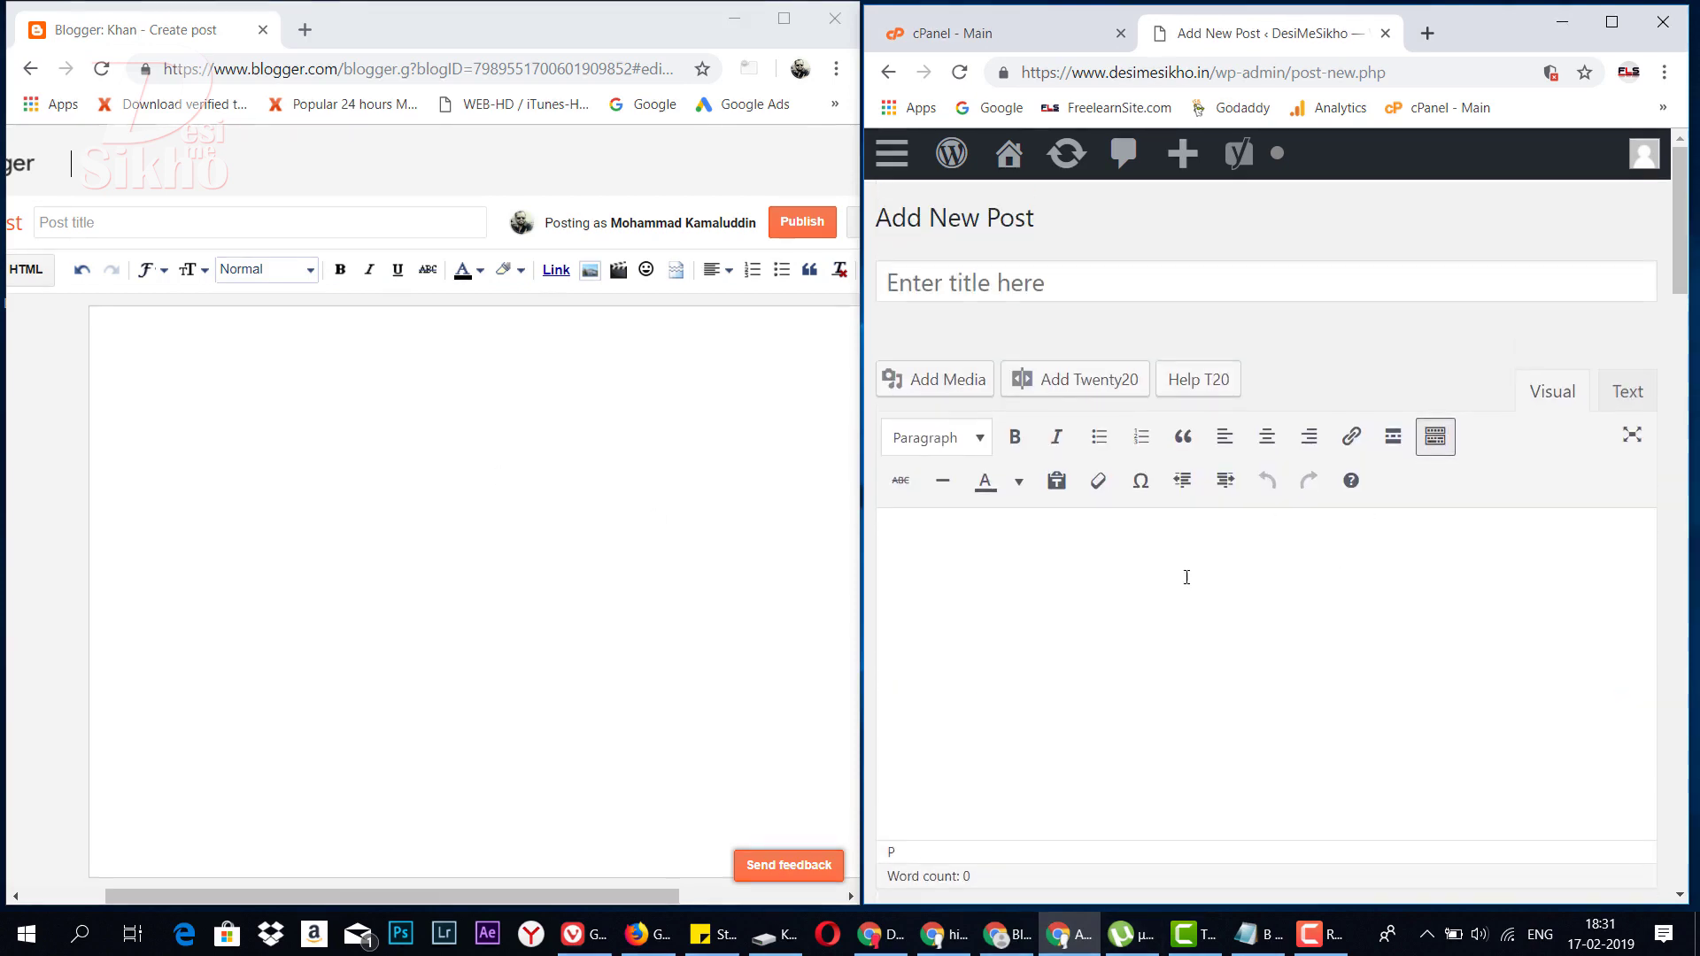
- Compare the post title and body fields of the Blogger and WordPress editors
click(459, 433)
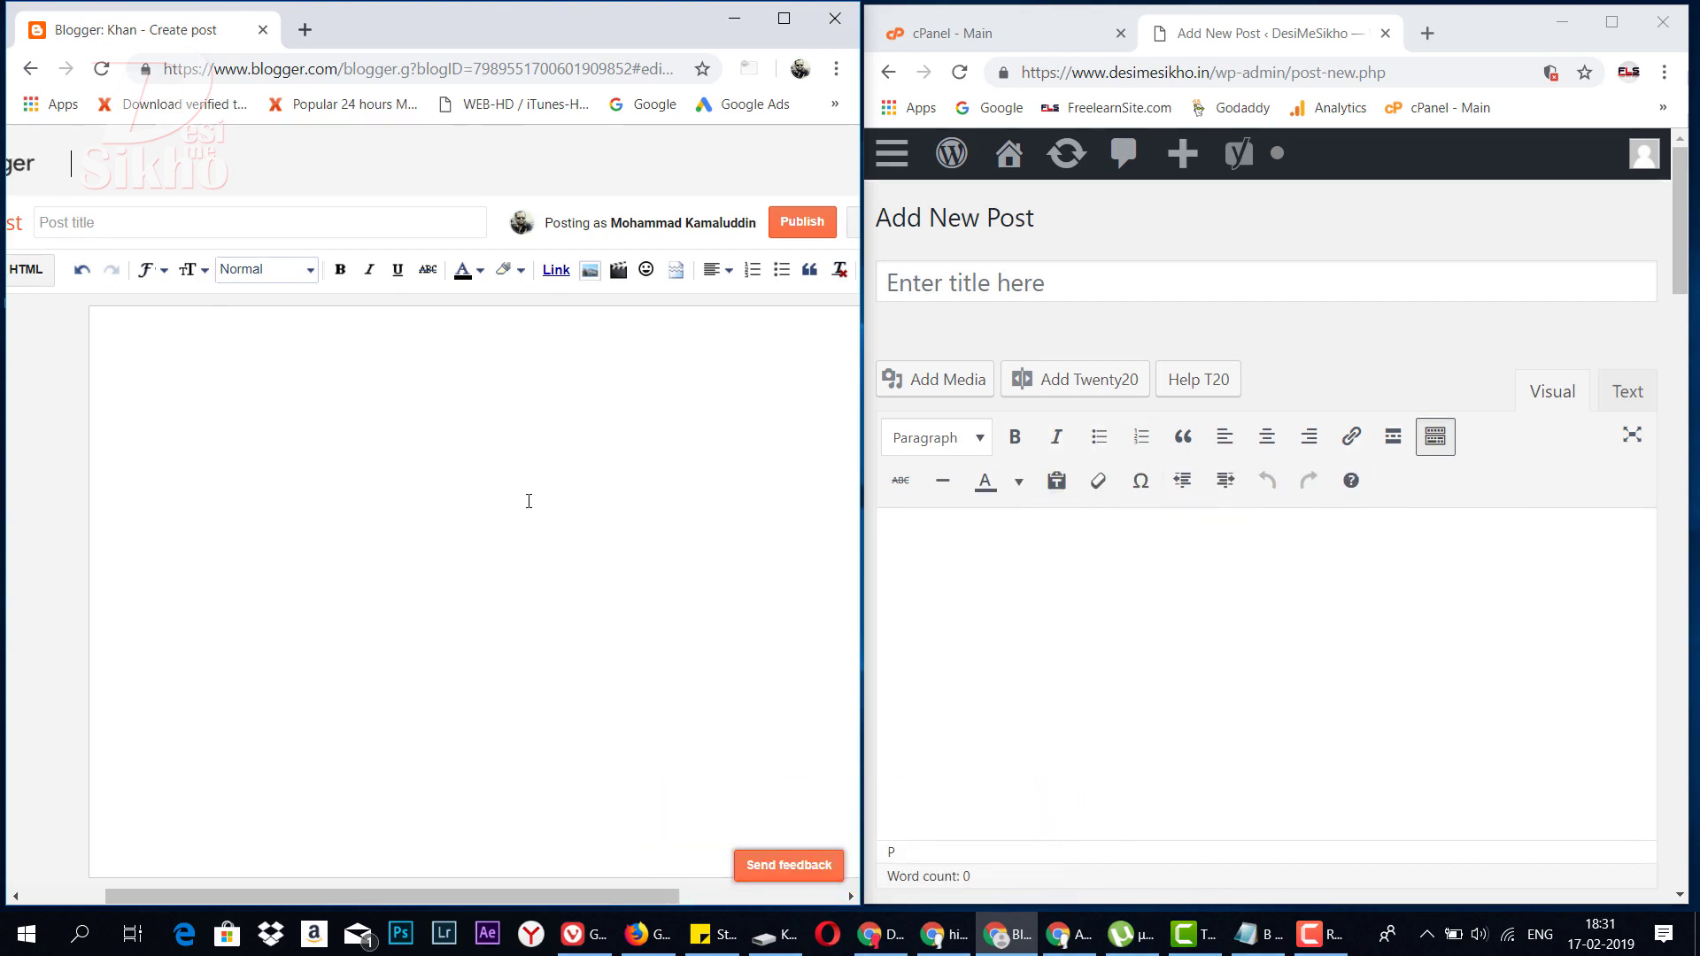
click(1270, 595)
click(1126, 290)
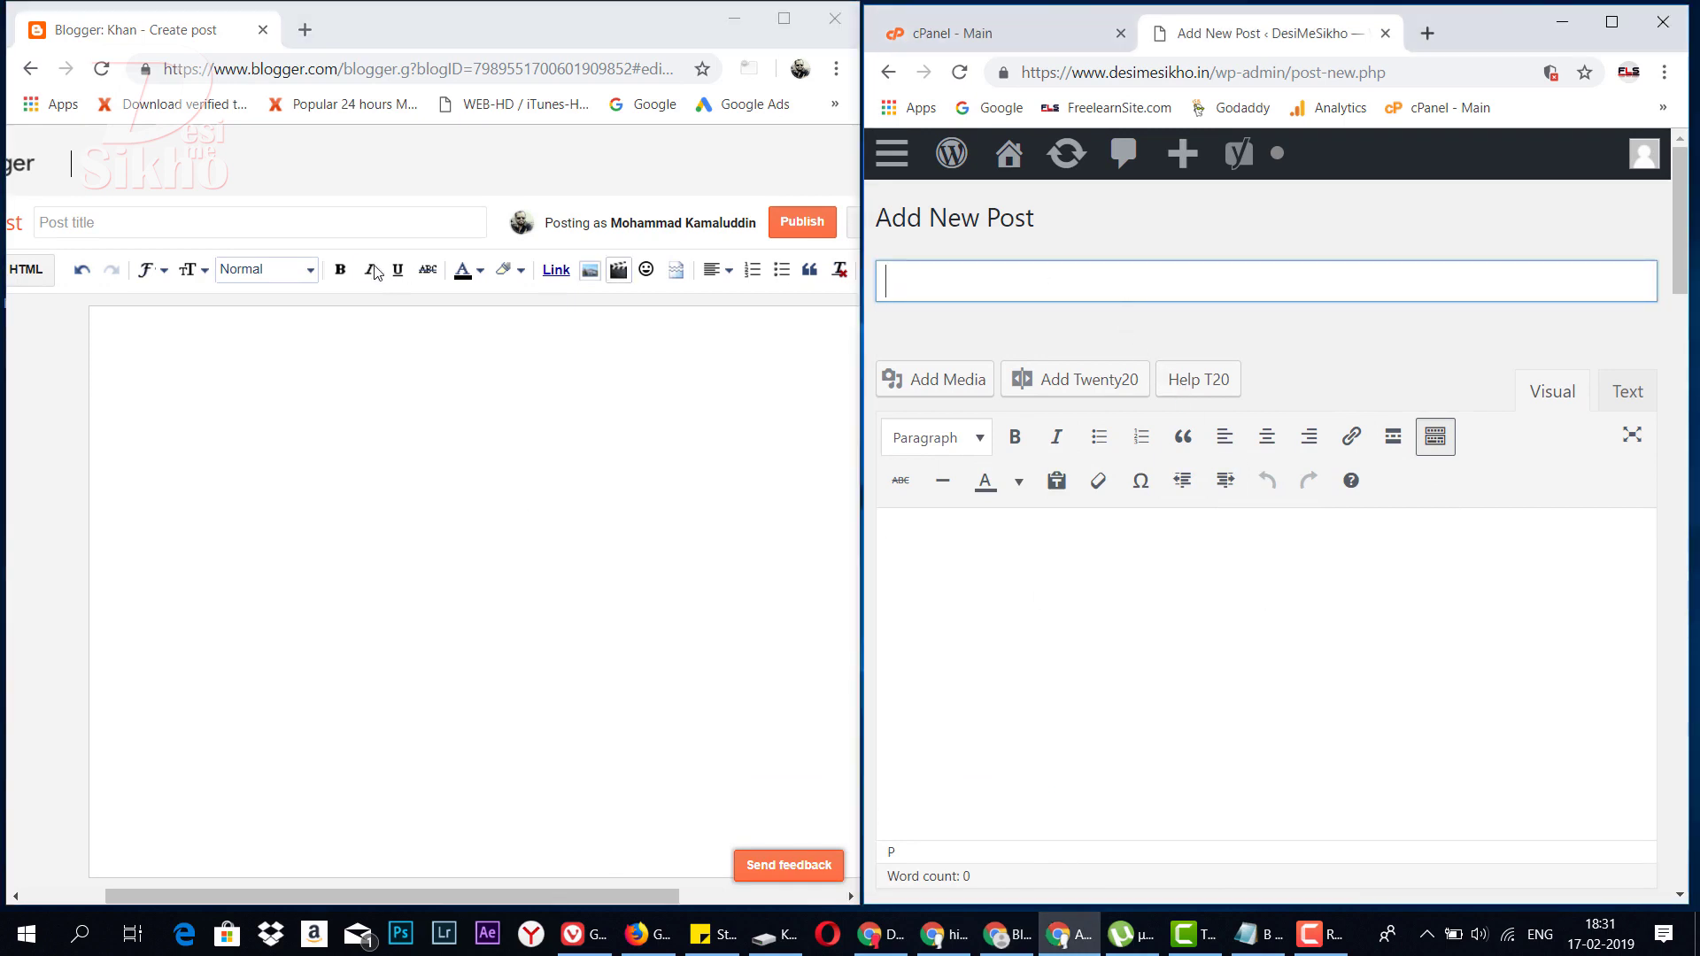
click(380, 239)
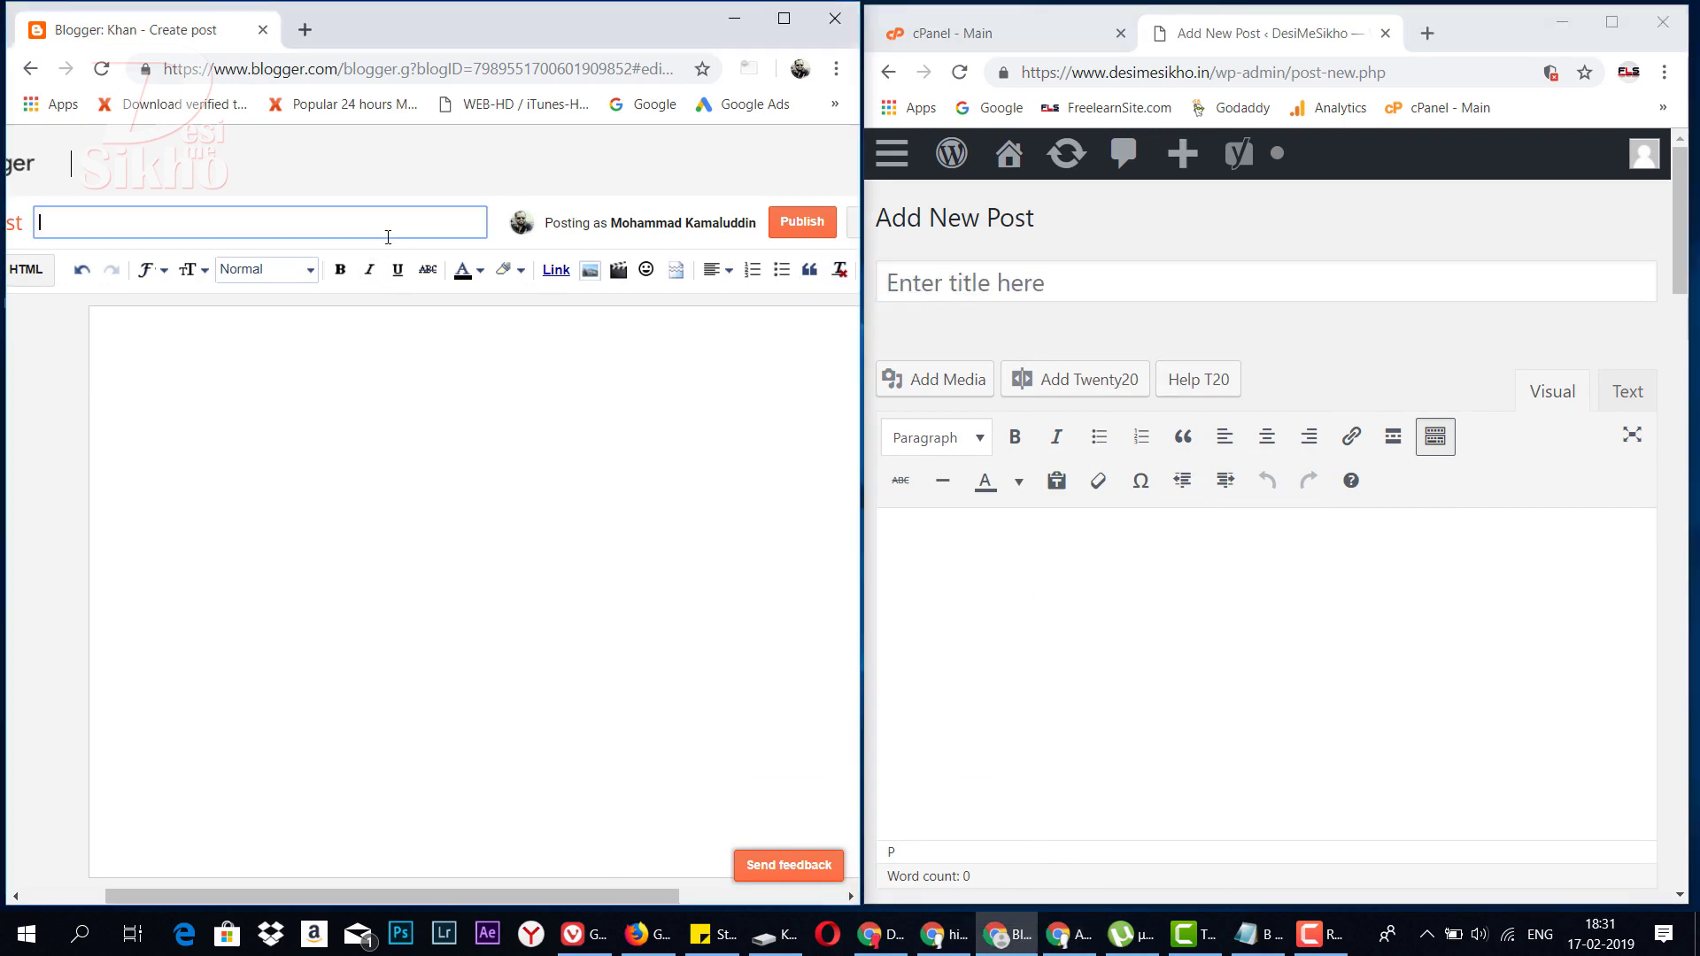
click(352, 440)
click(1204, 619)
- Compare the WordPress post's Publish options with Blogger's publishing controls and Post settings
scroll(1203, 522, down, 6)
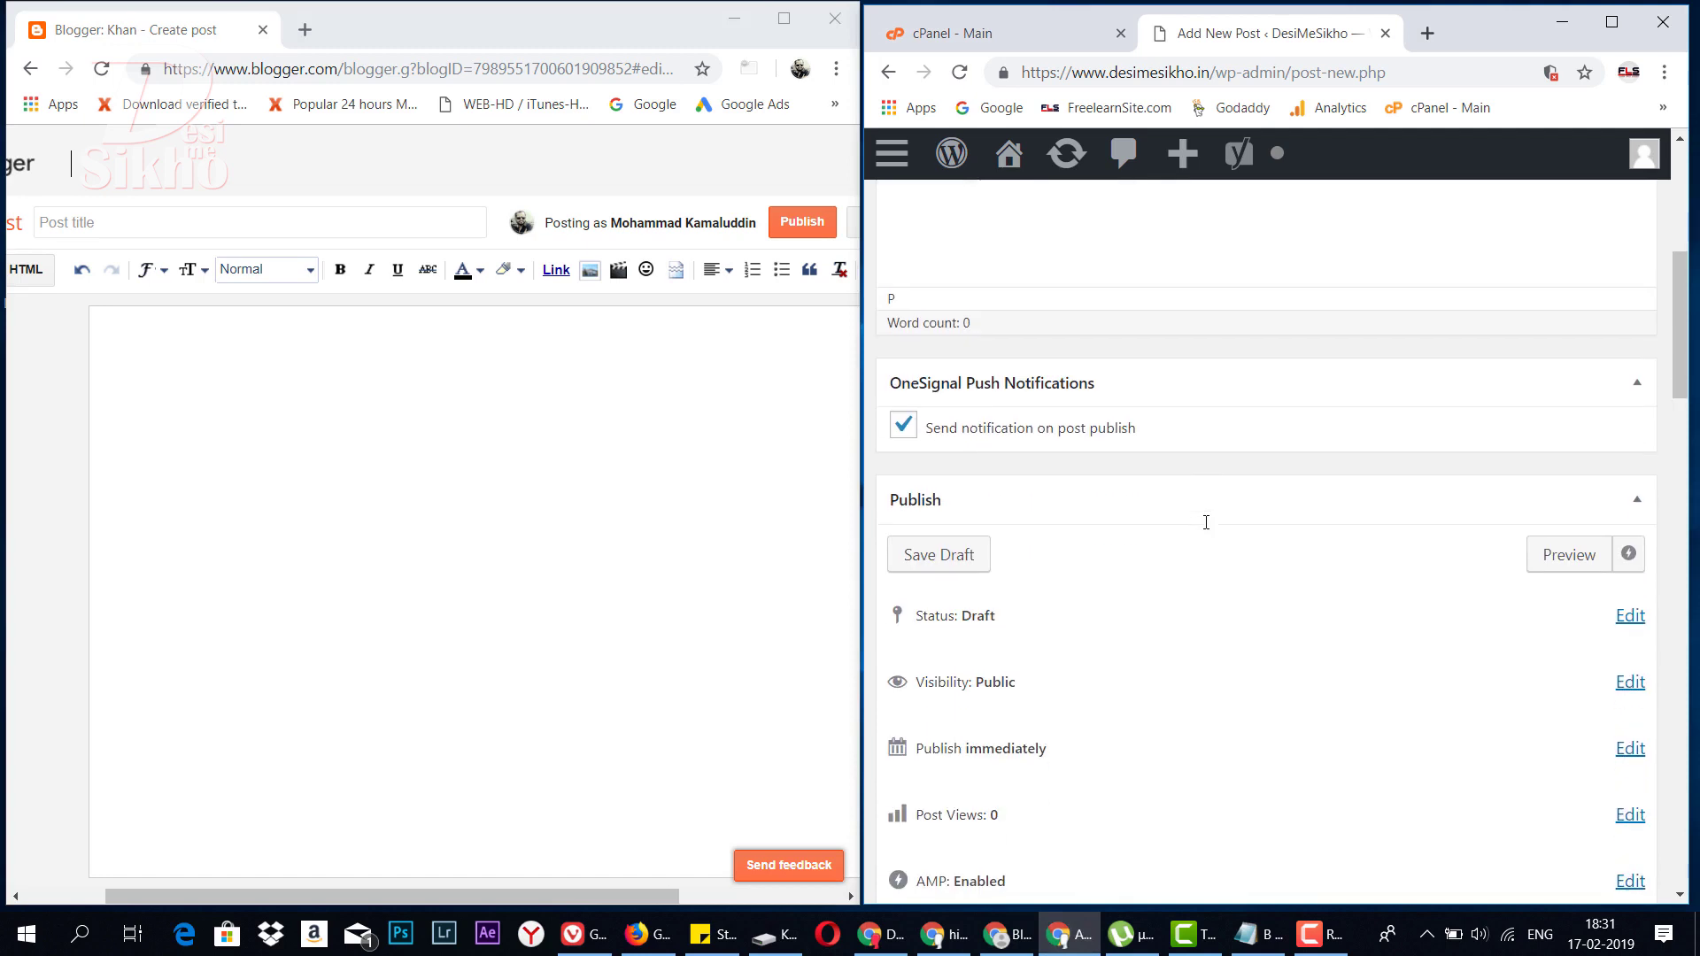
drag(468, 896, 630, 896)
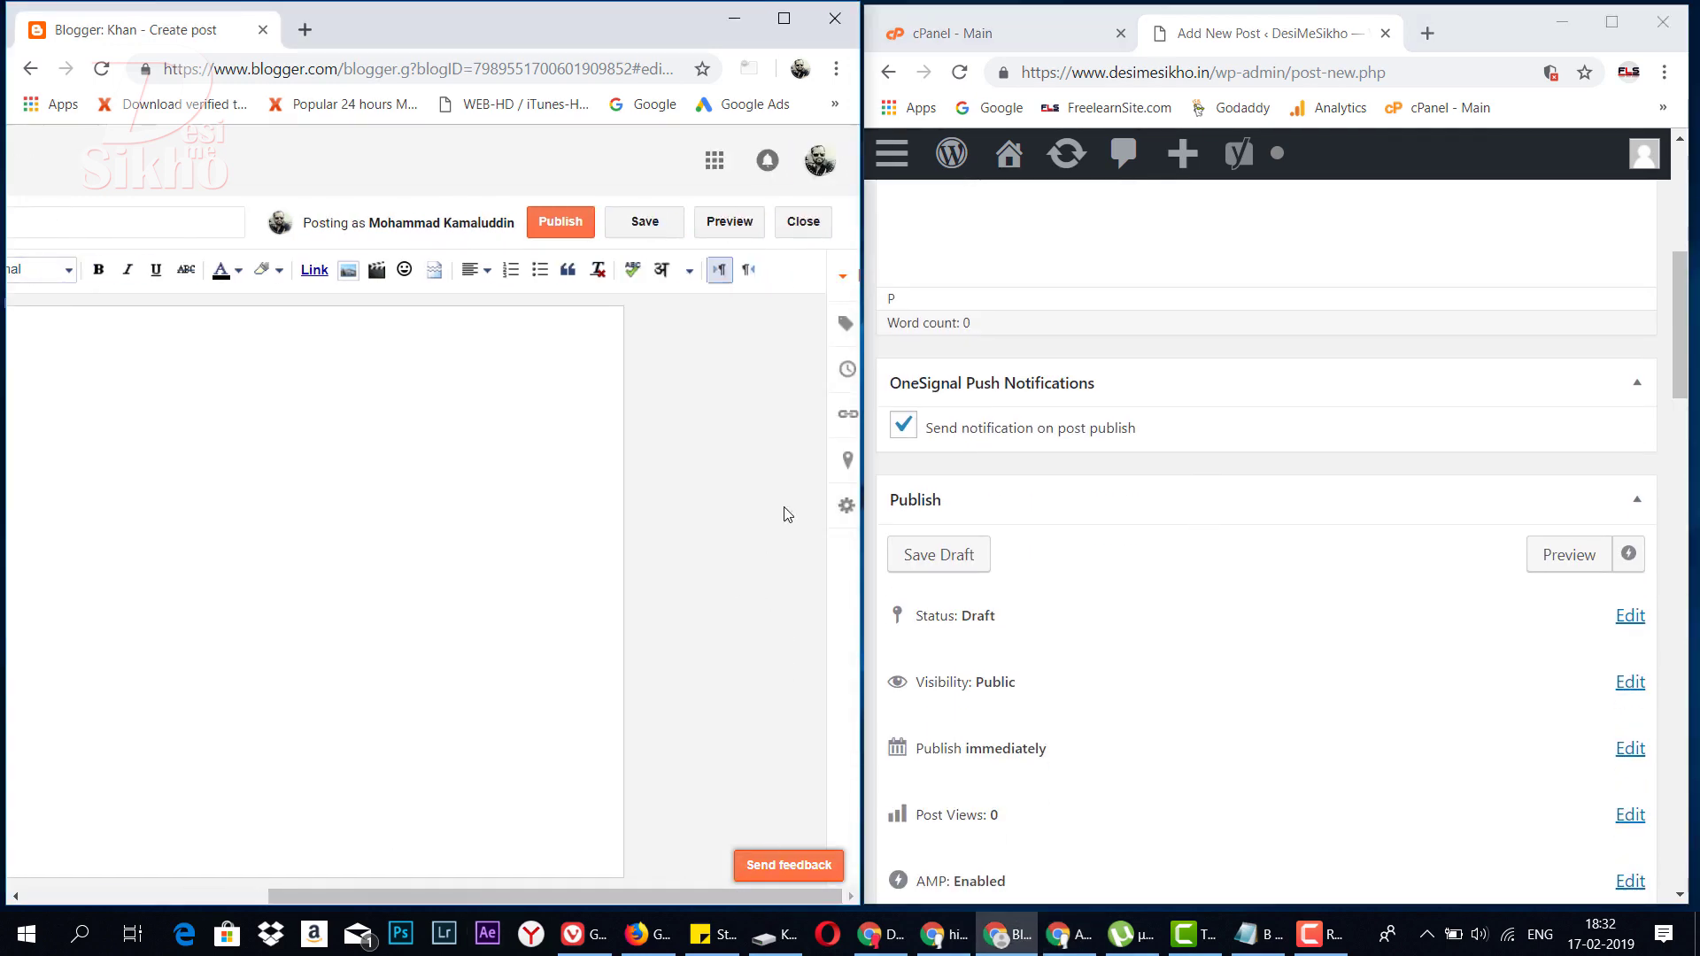
mouse_move(784, 283)
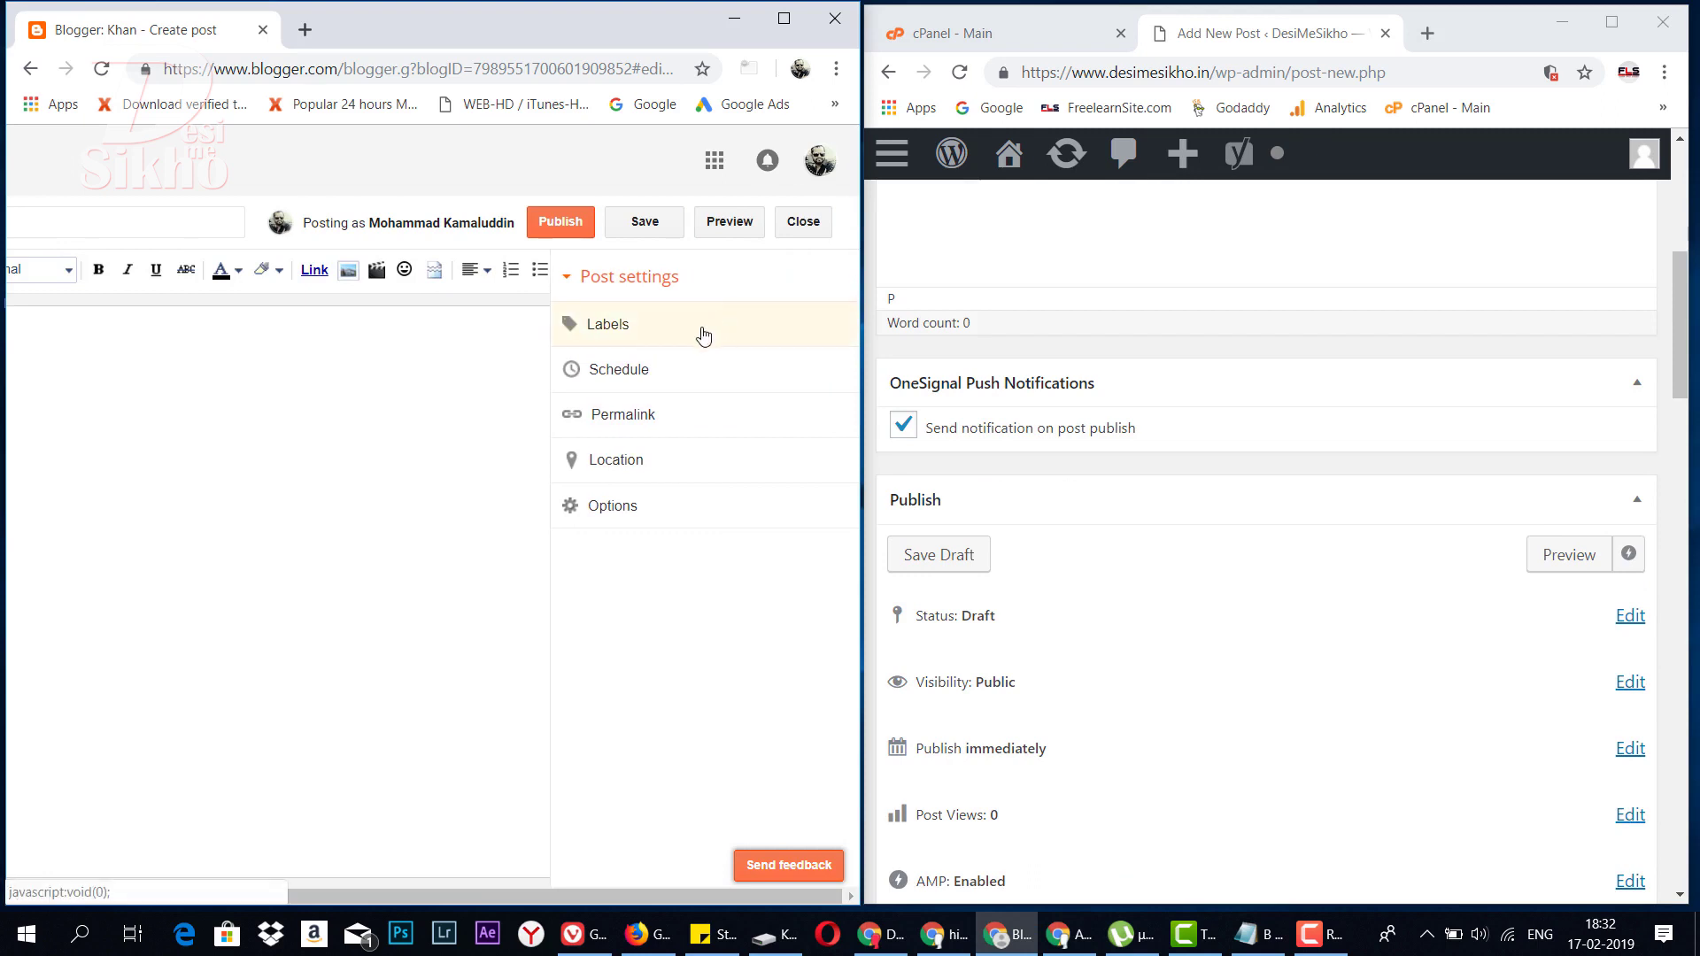
scroll(1013, 577, down, 2)
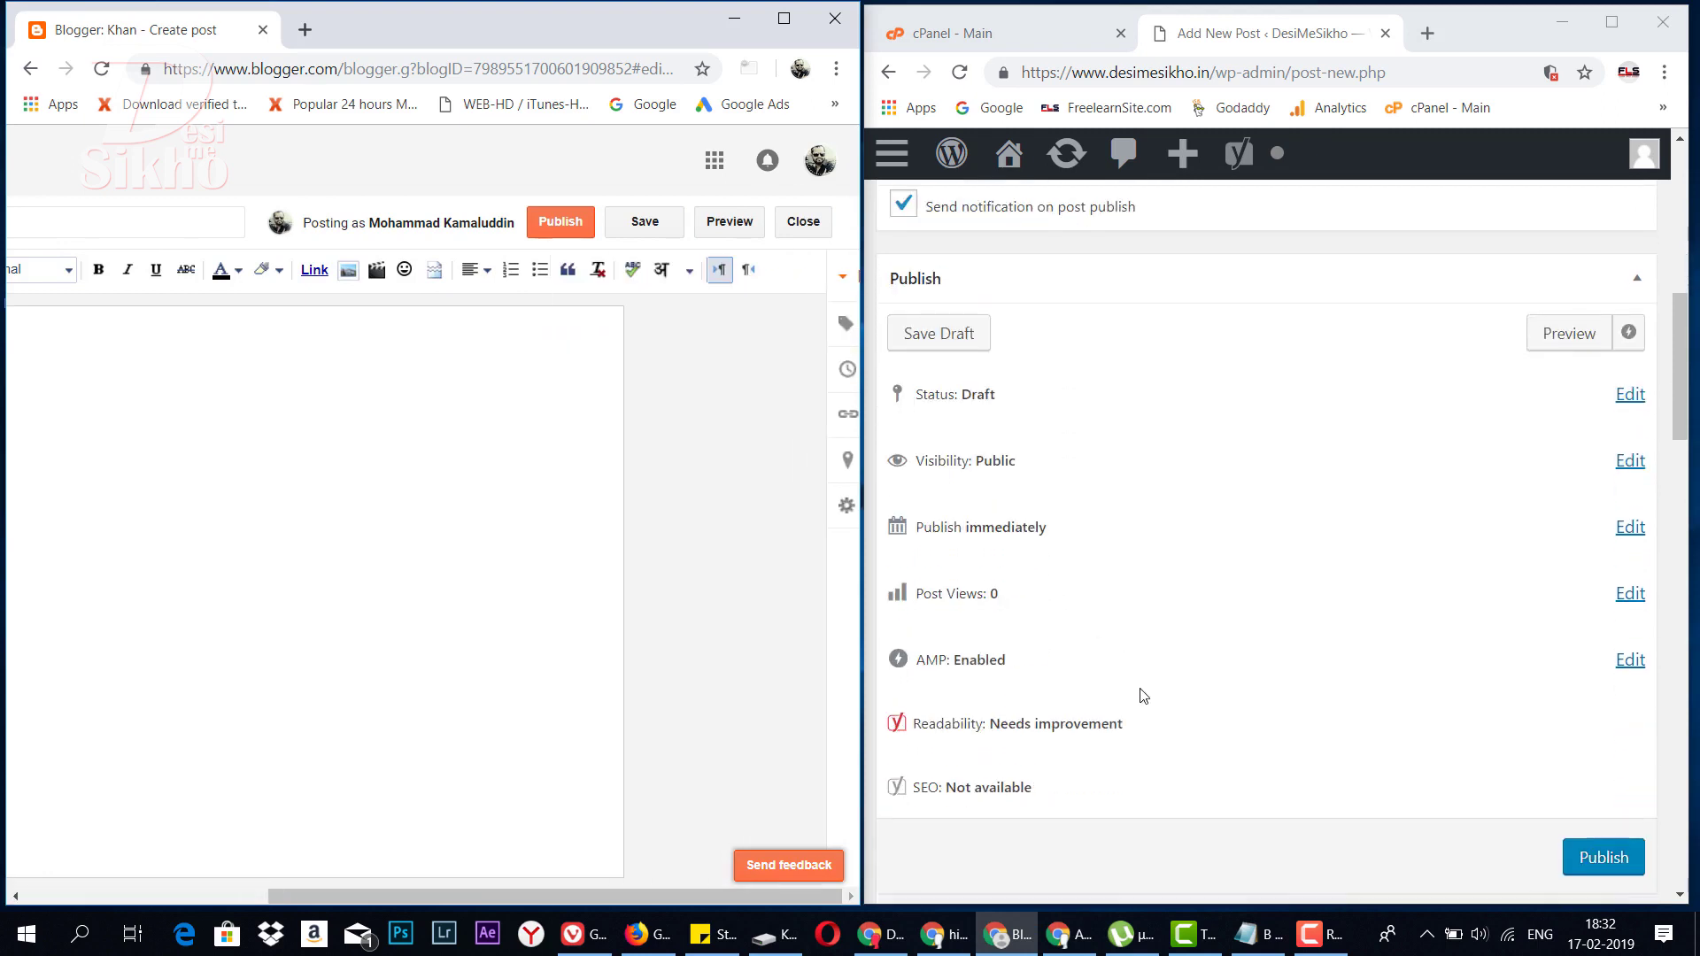
- Bring up the WordPress post's Categories section and expand Labels in Blogger's Post settings
scroll(1152, 744, down, 3)
scroll(1161, 786, down, 5)
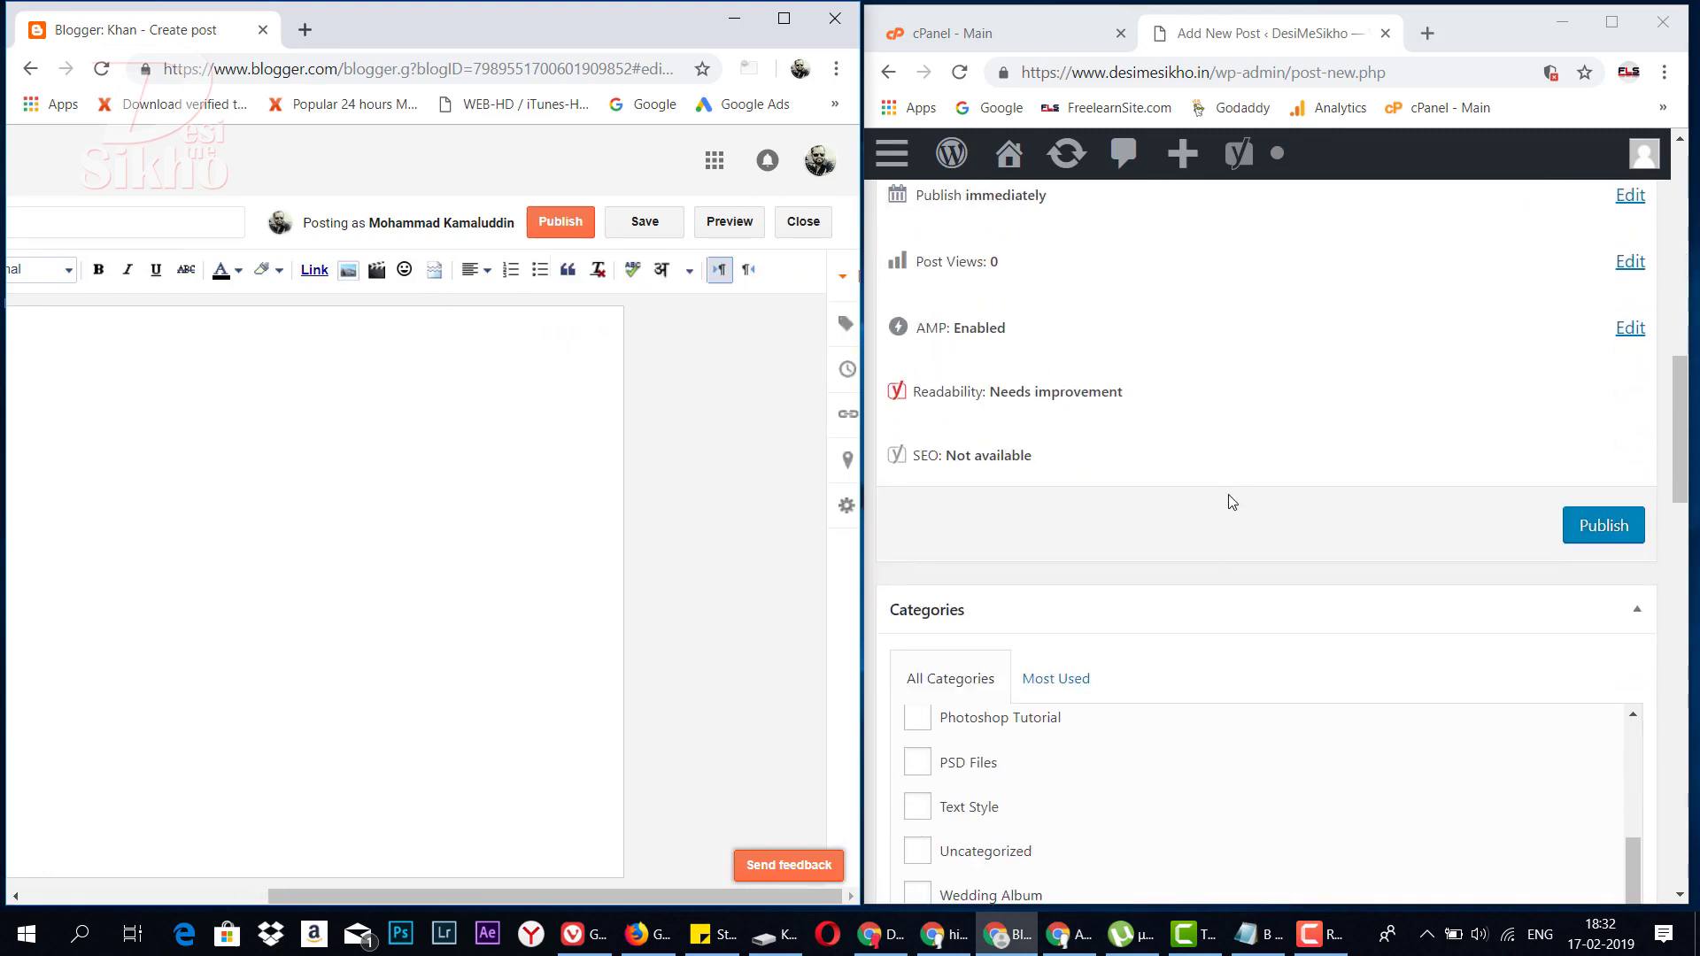
scroll(1188, 732, down, 1)
scroll(1188, 732, up, 5)
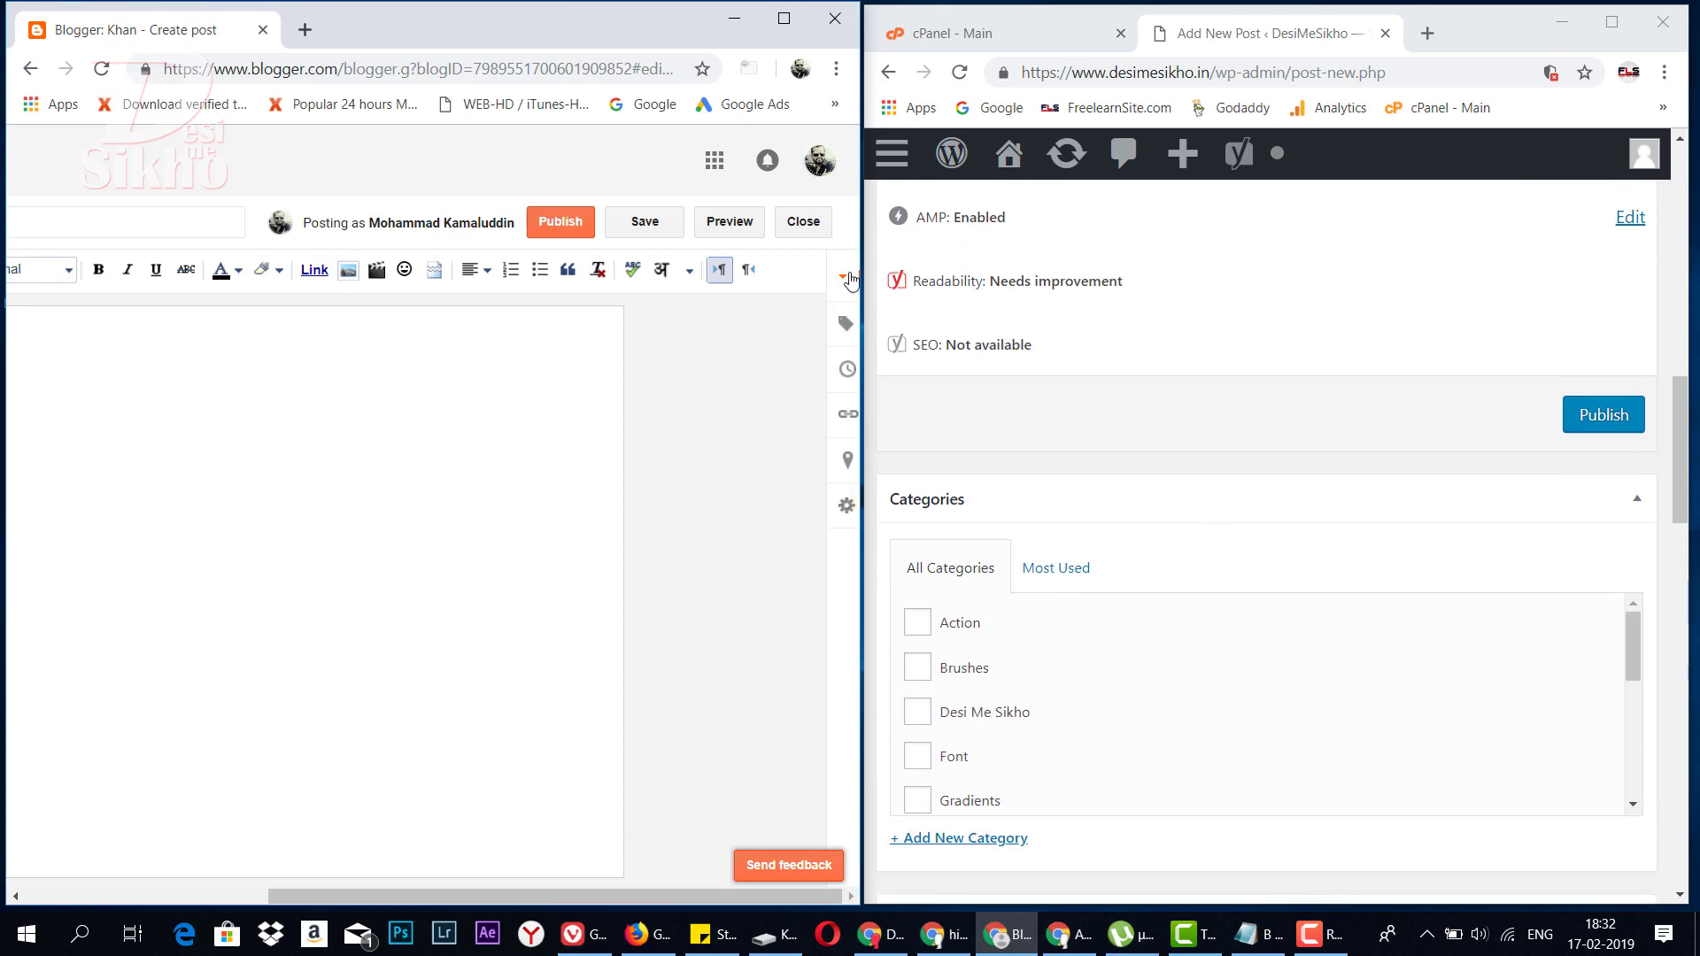
mouse_move(850, 280)
click(654, 335)
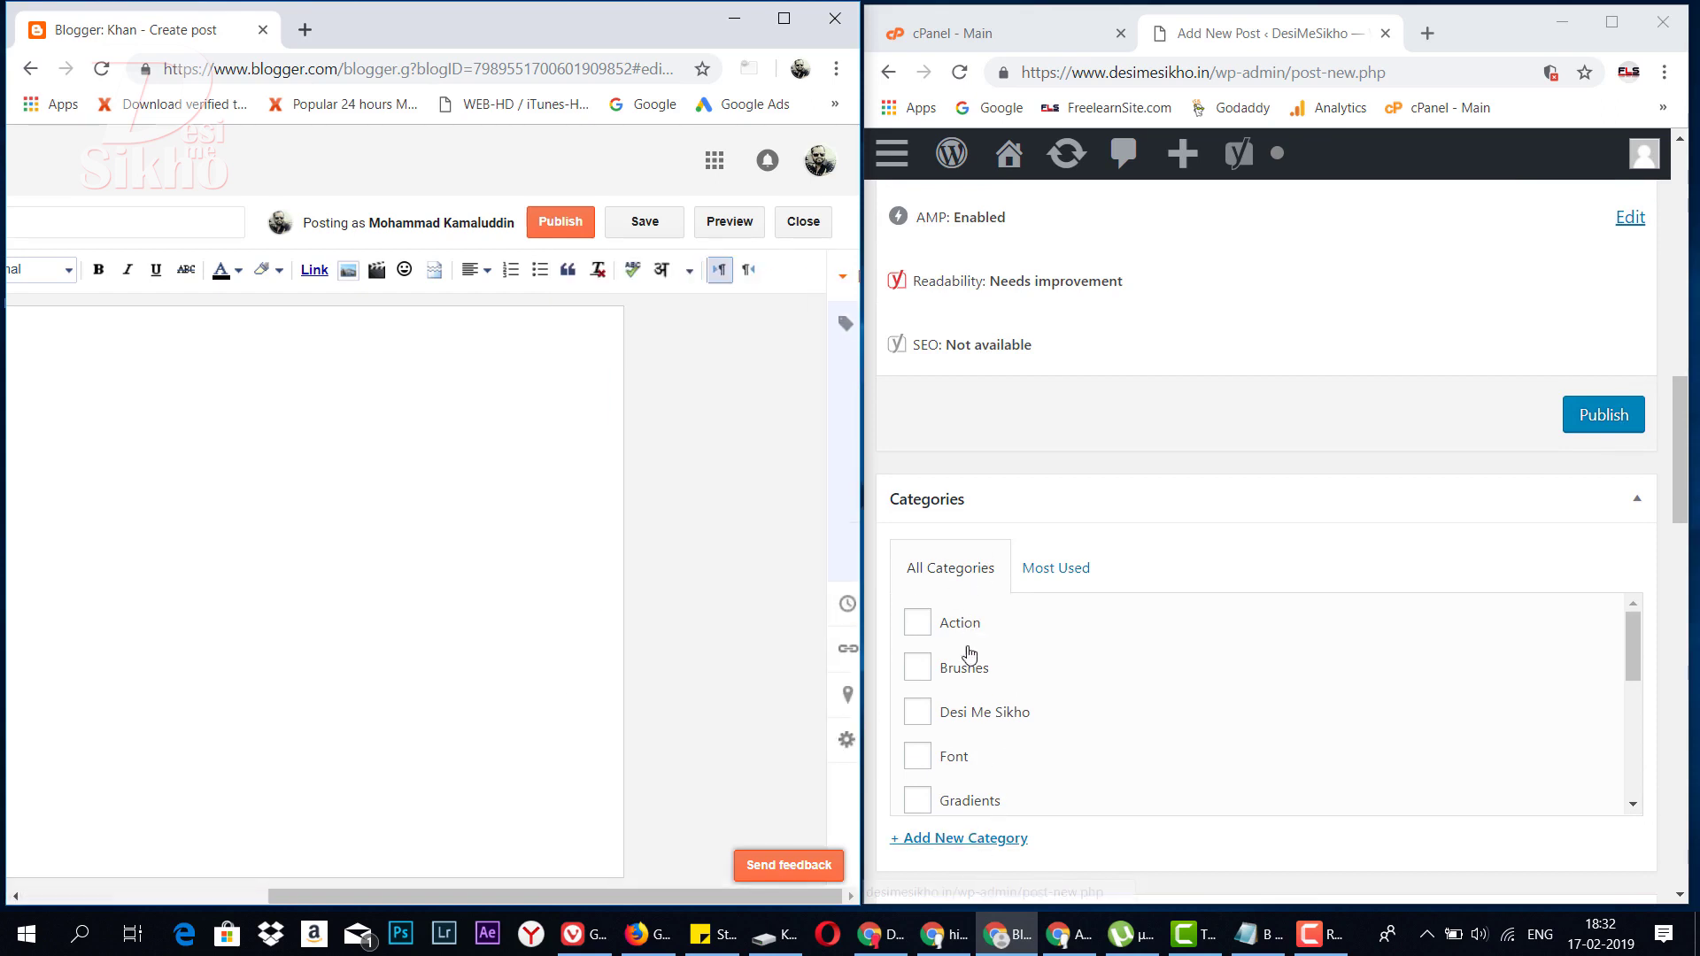
- Select the PSD Files category for the WordPress post, and clear the selection again
scroll(966, 726, down, 5)
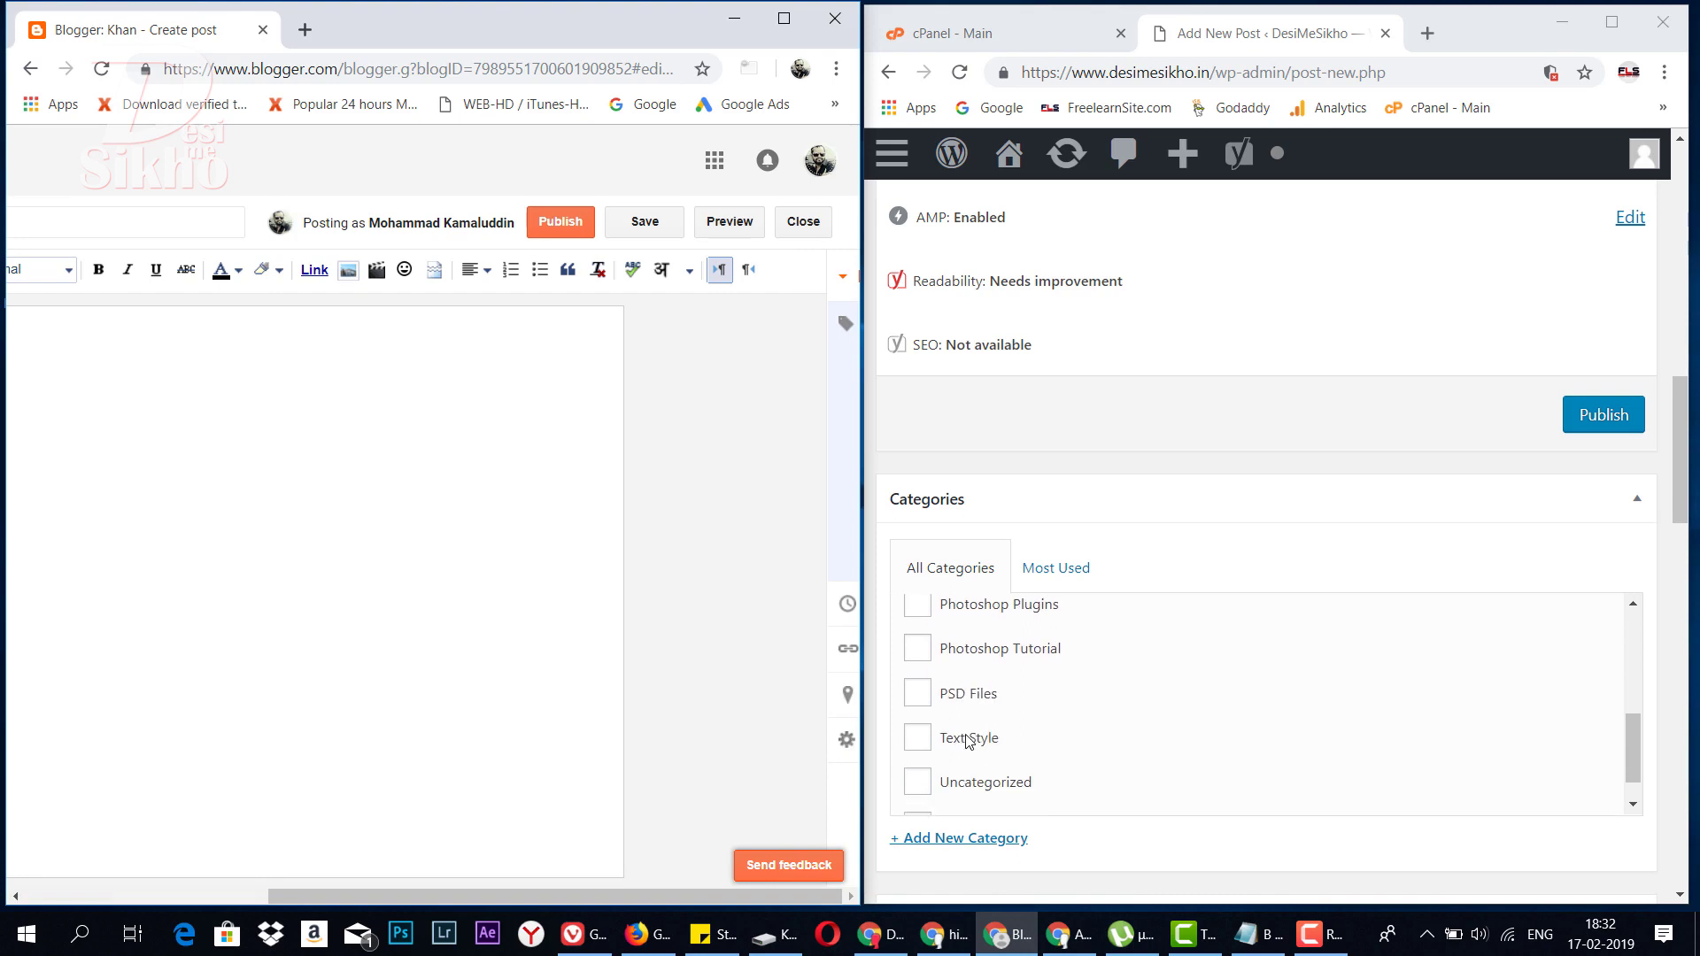
click(916, 695)
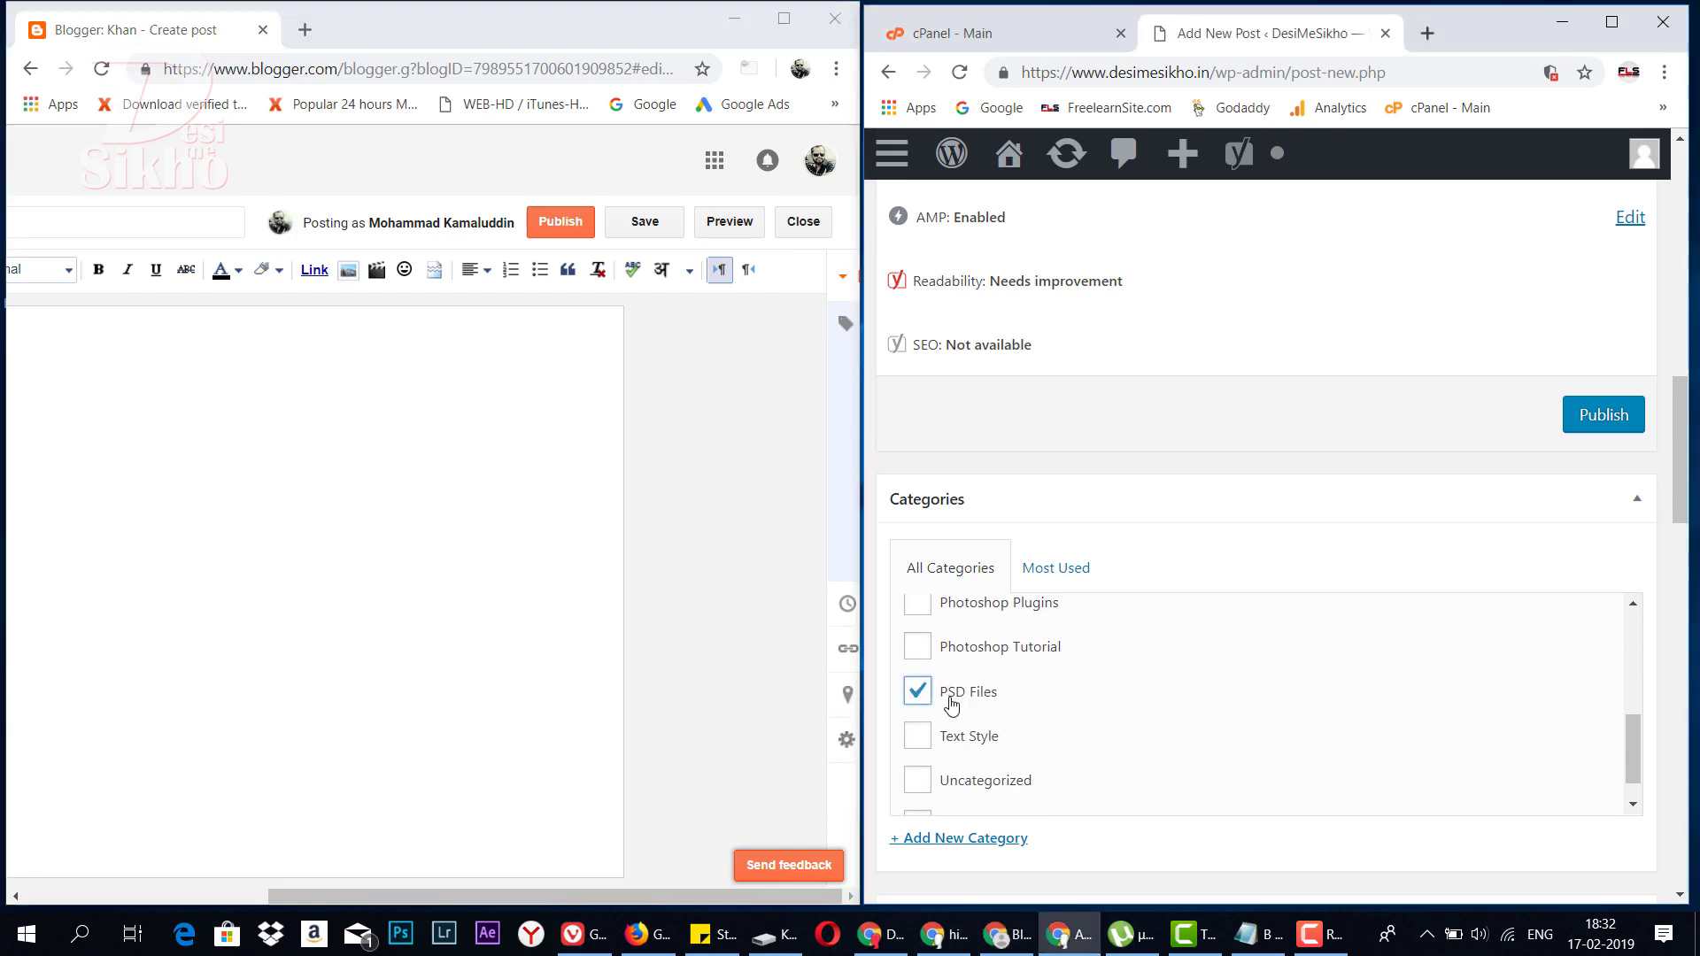
click(922, 698)
- Compare the WordPress post's Tags field with the Labels section in Blogger's Post settings
scroll(979, 482, down, 8)
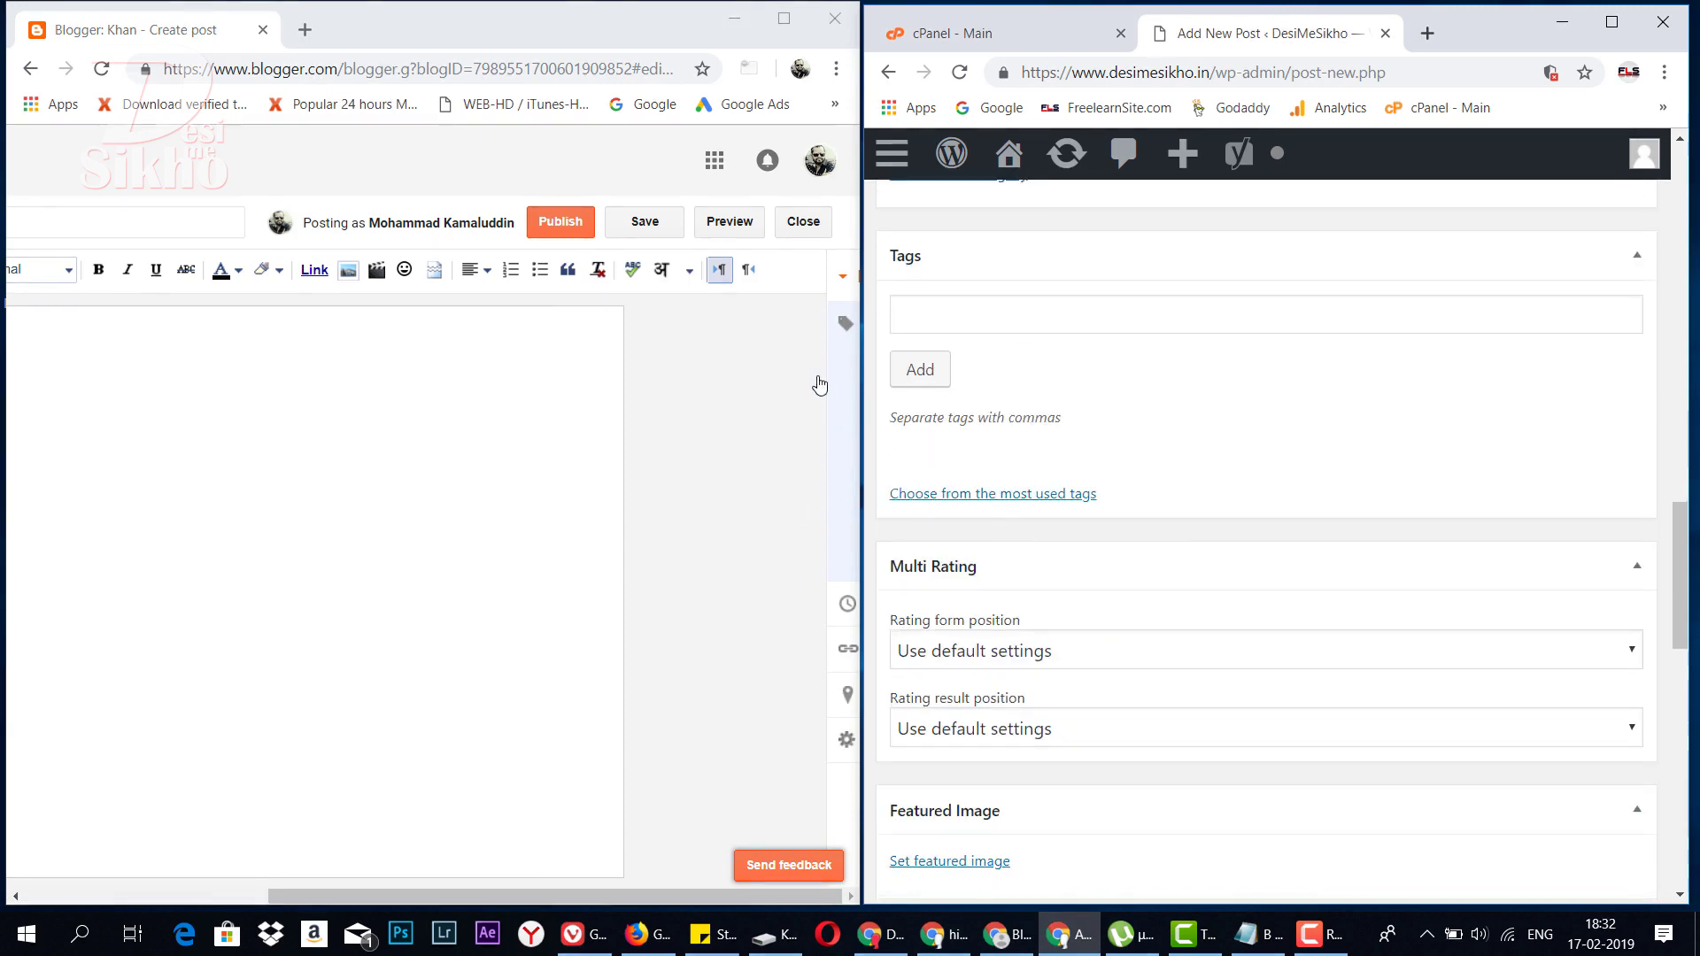
click(846, 321)
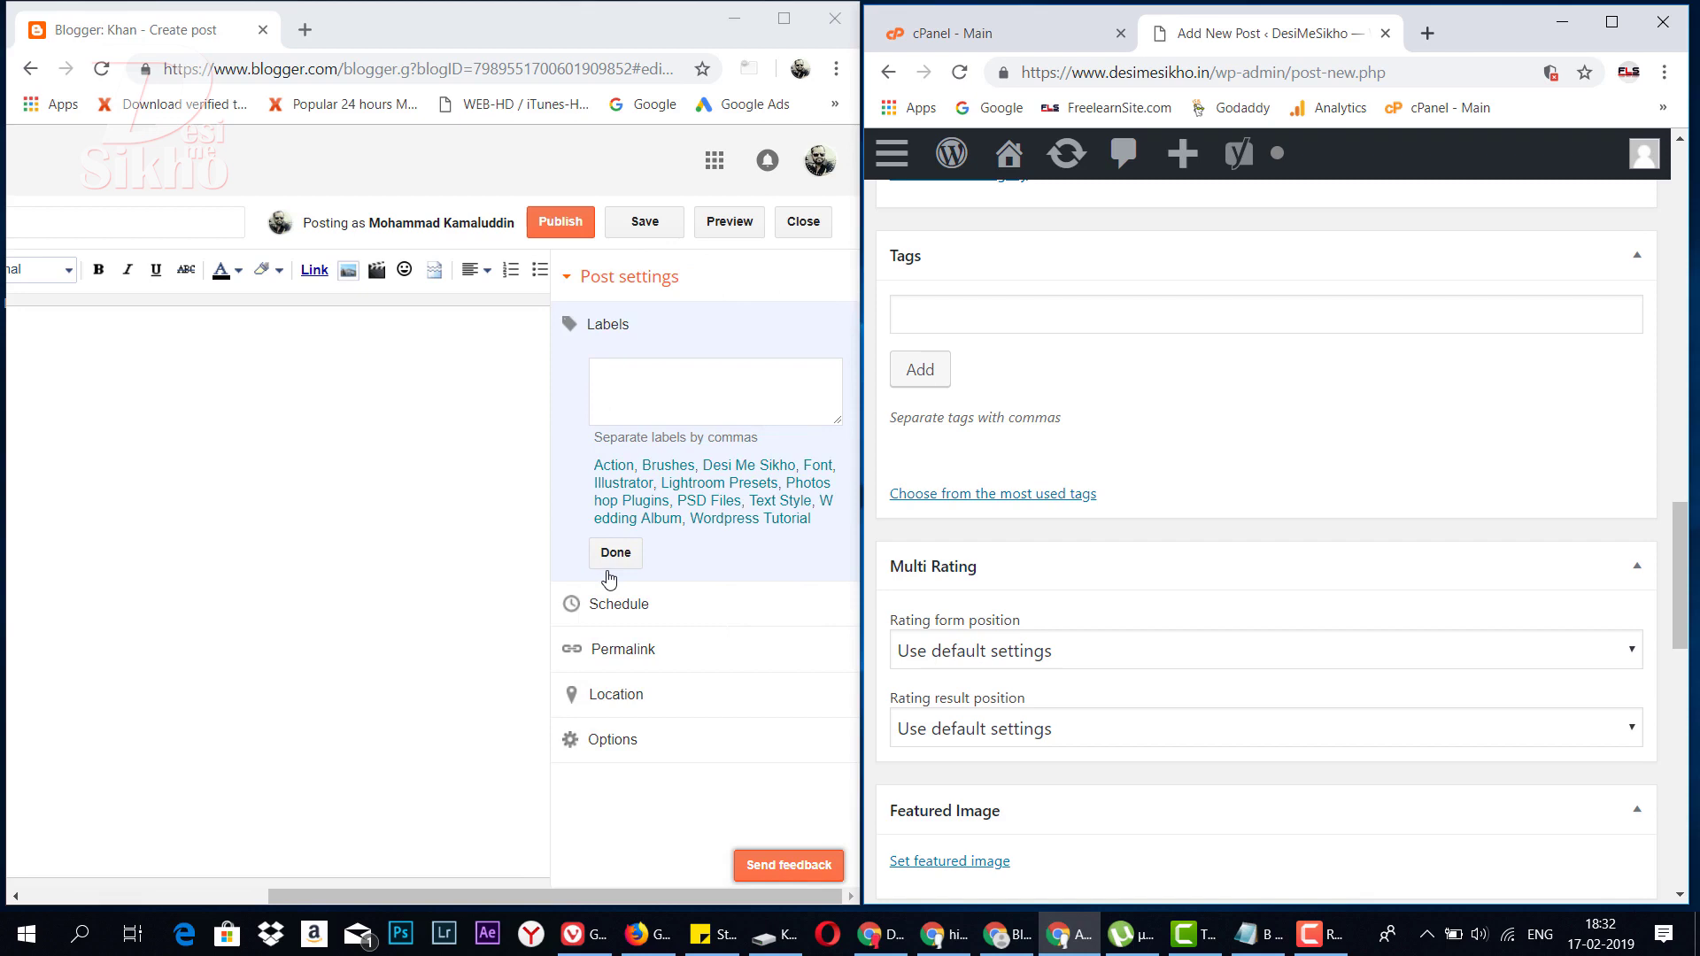
click(988, 322)
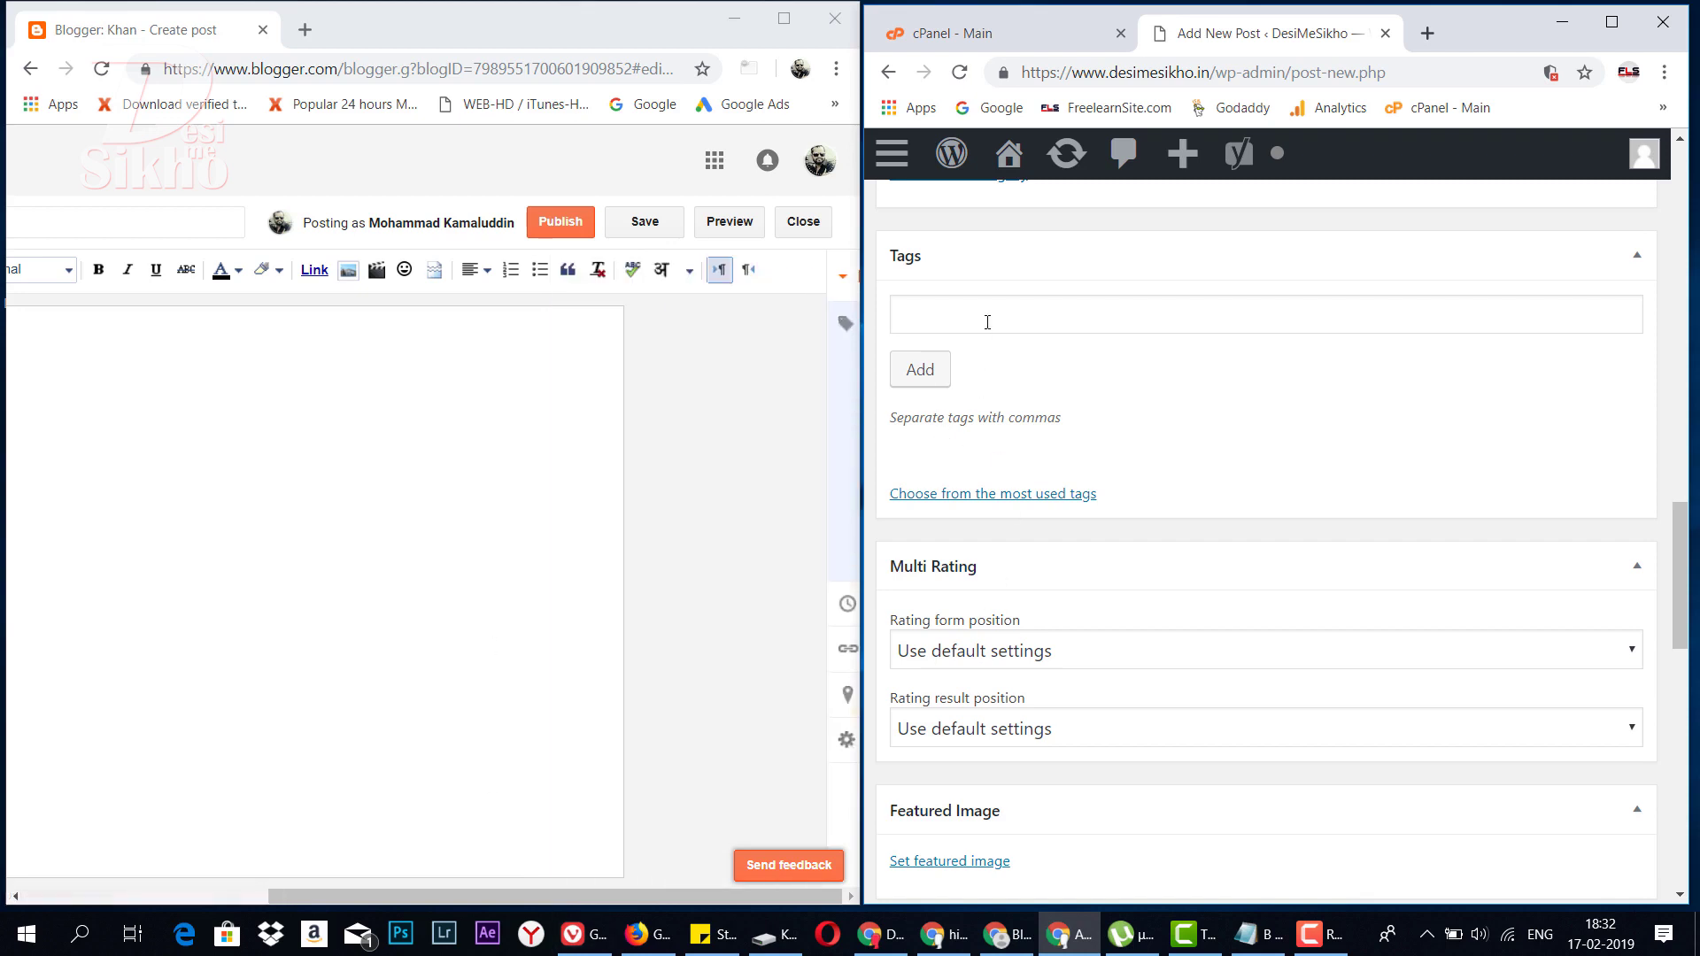
click(1004, 310)
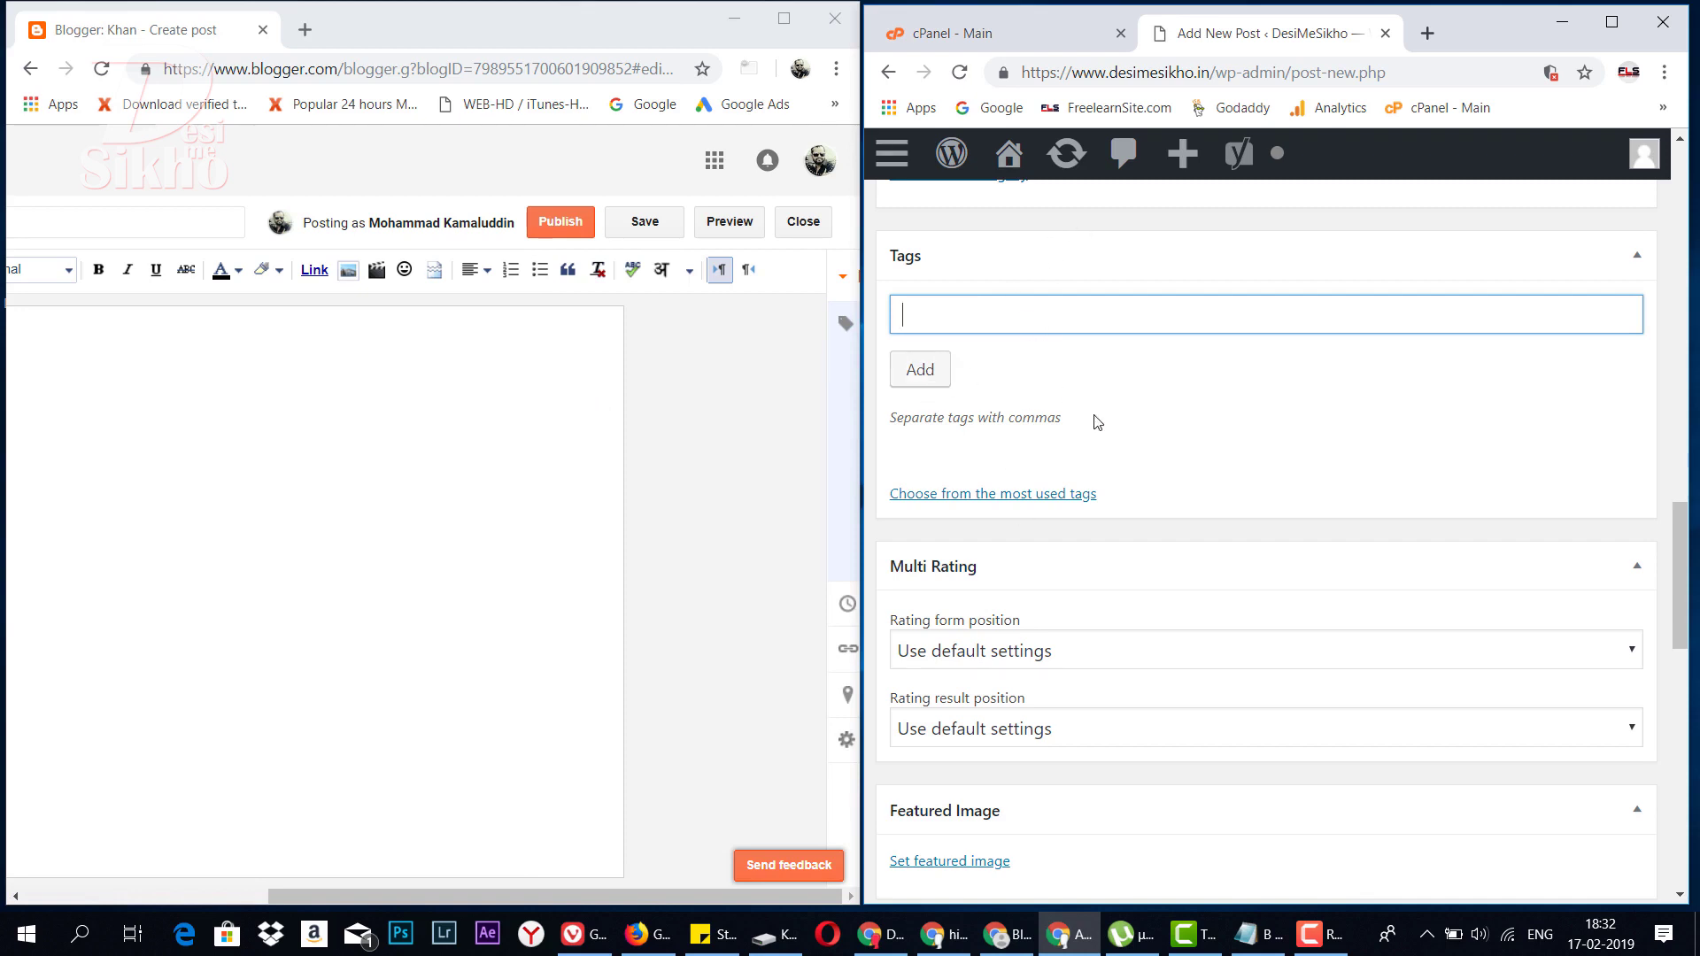
click(848, 272)
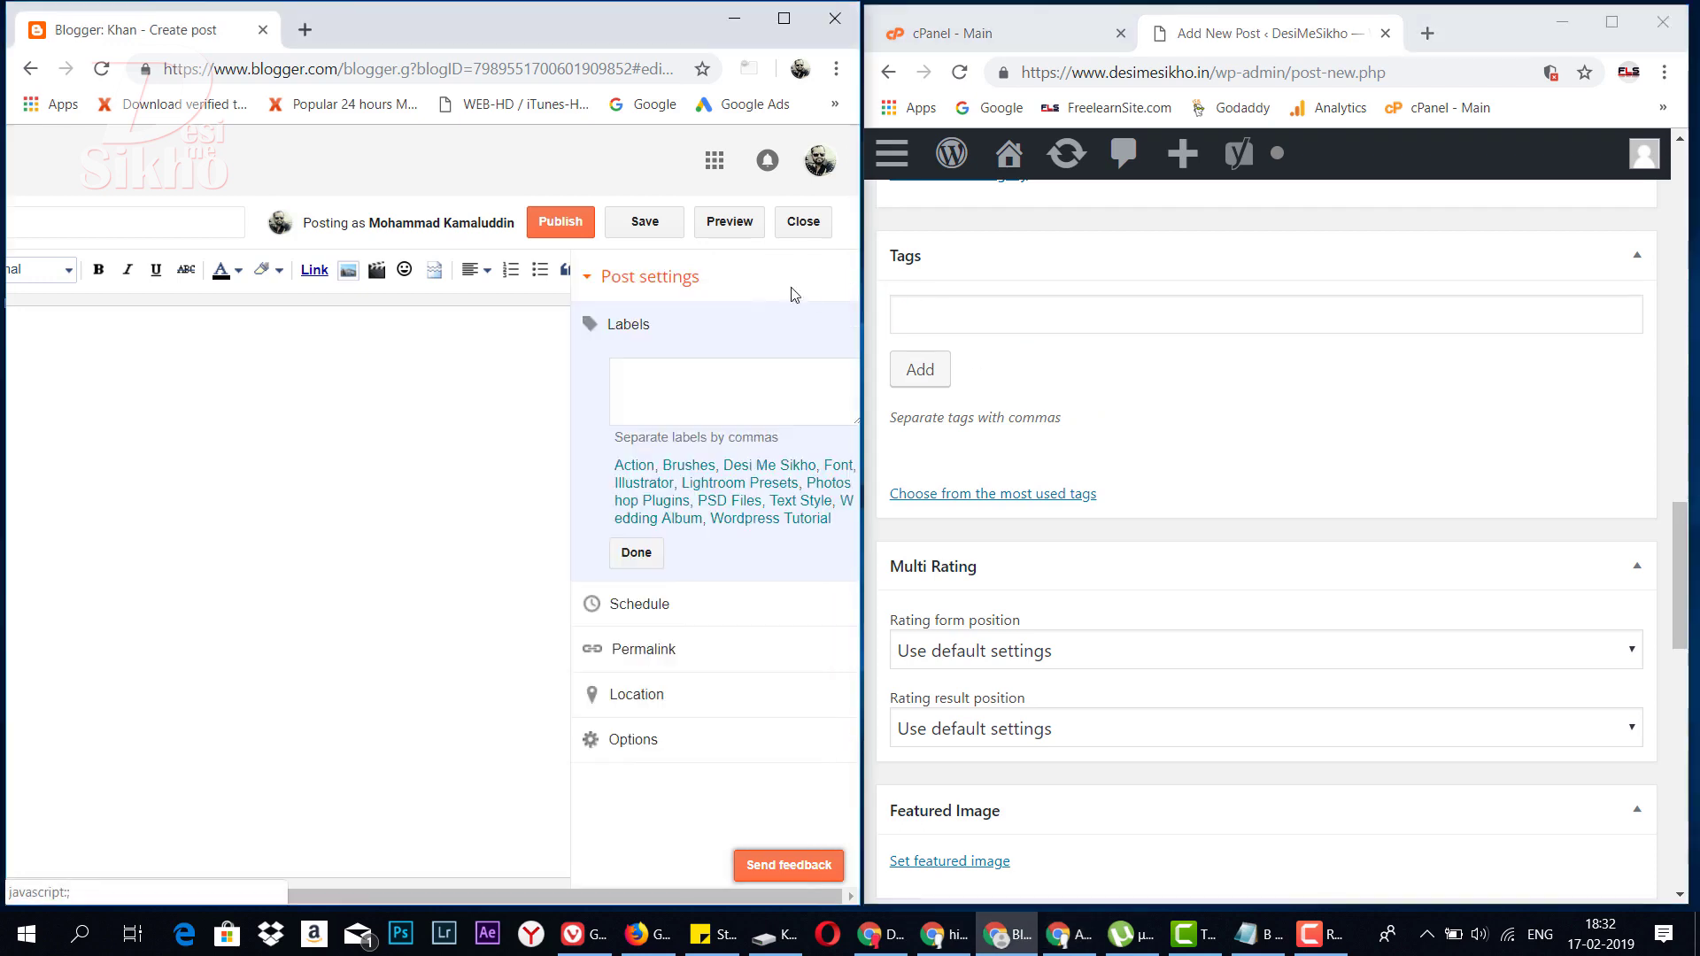
click(550, 456)
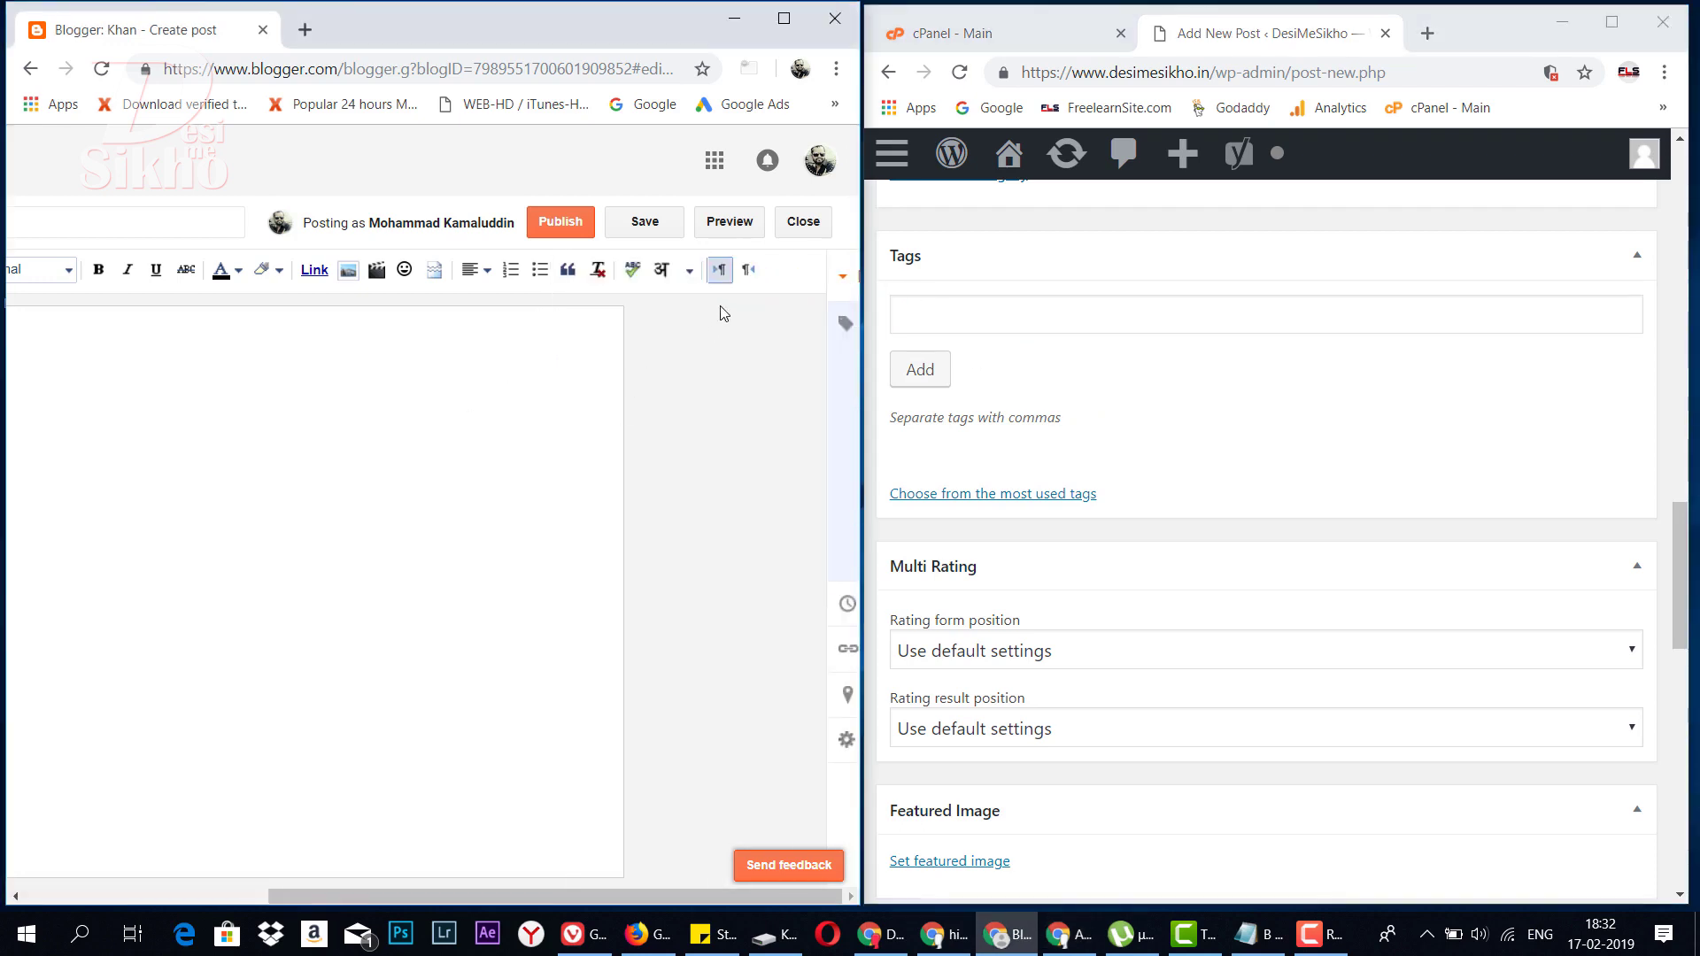
click(841, 277)
- Look through the Featured Image and Yoast SEO sections of the new WordPress post
scroll(1025, 435, down, 5)
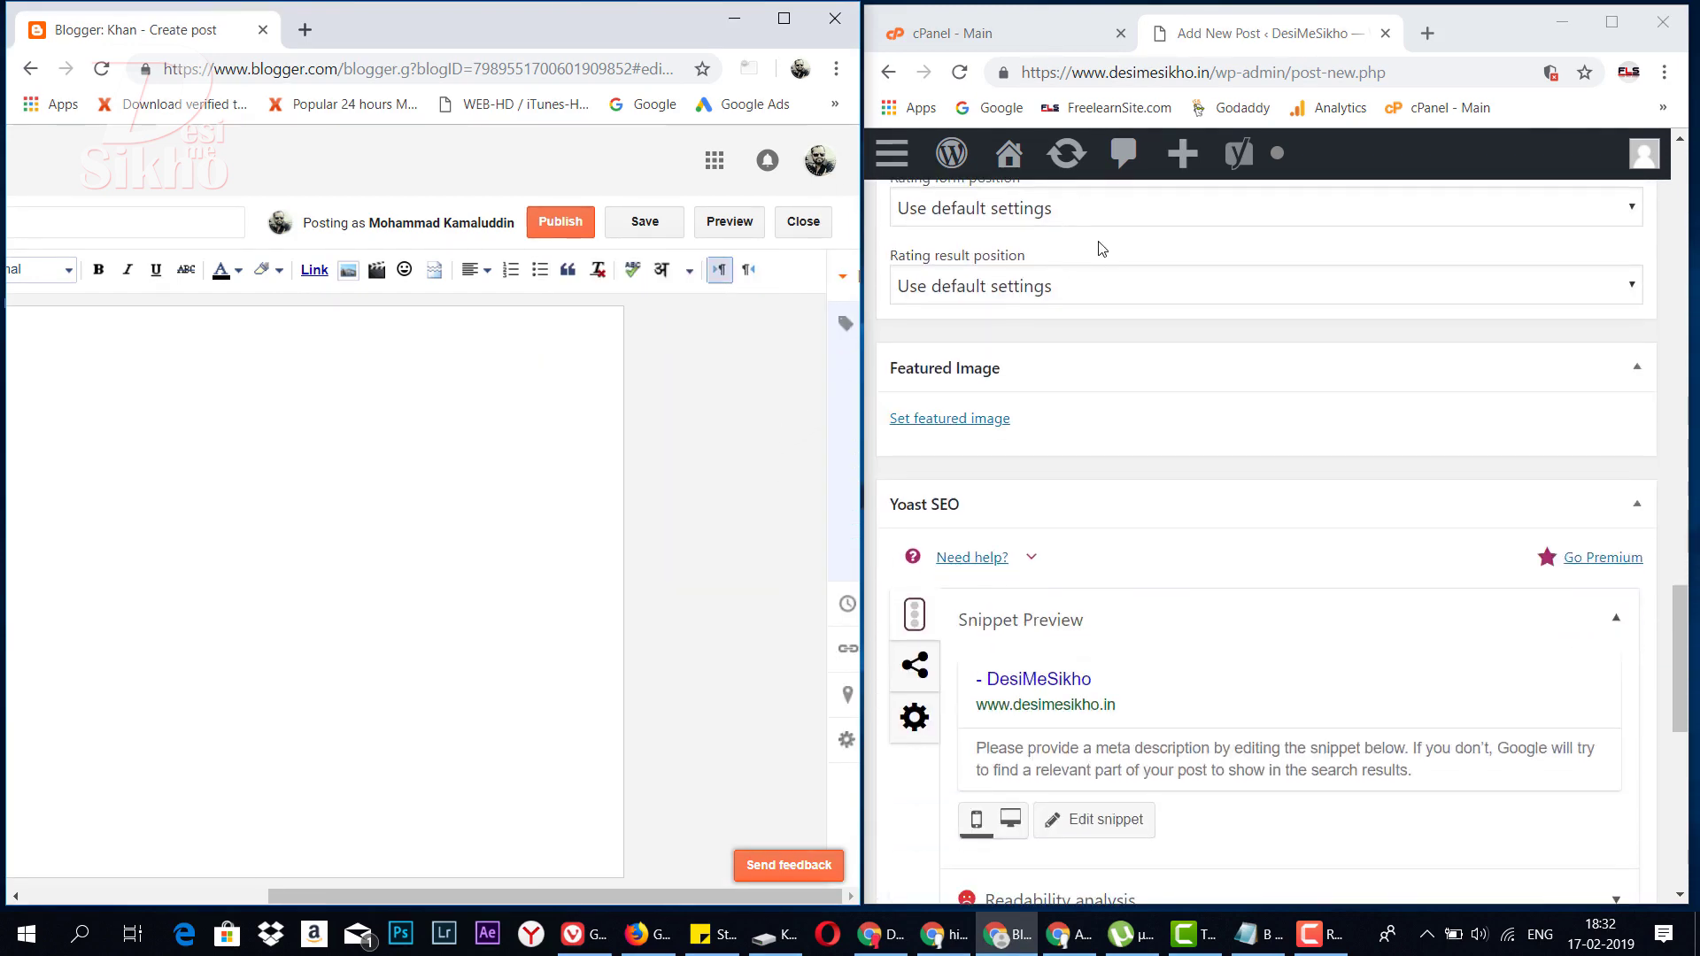
scroll(1102, 249, down, 3)
scroll(1070, 254, up, 2)
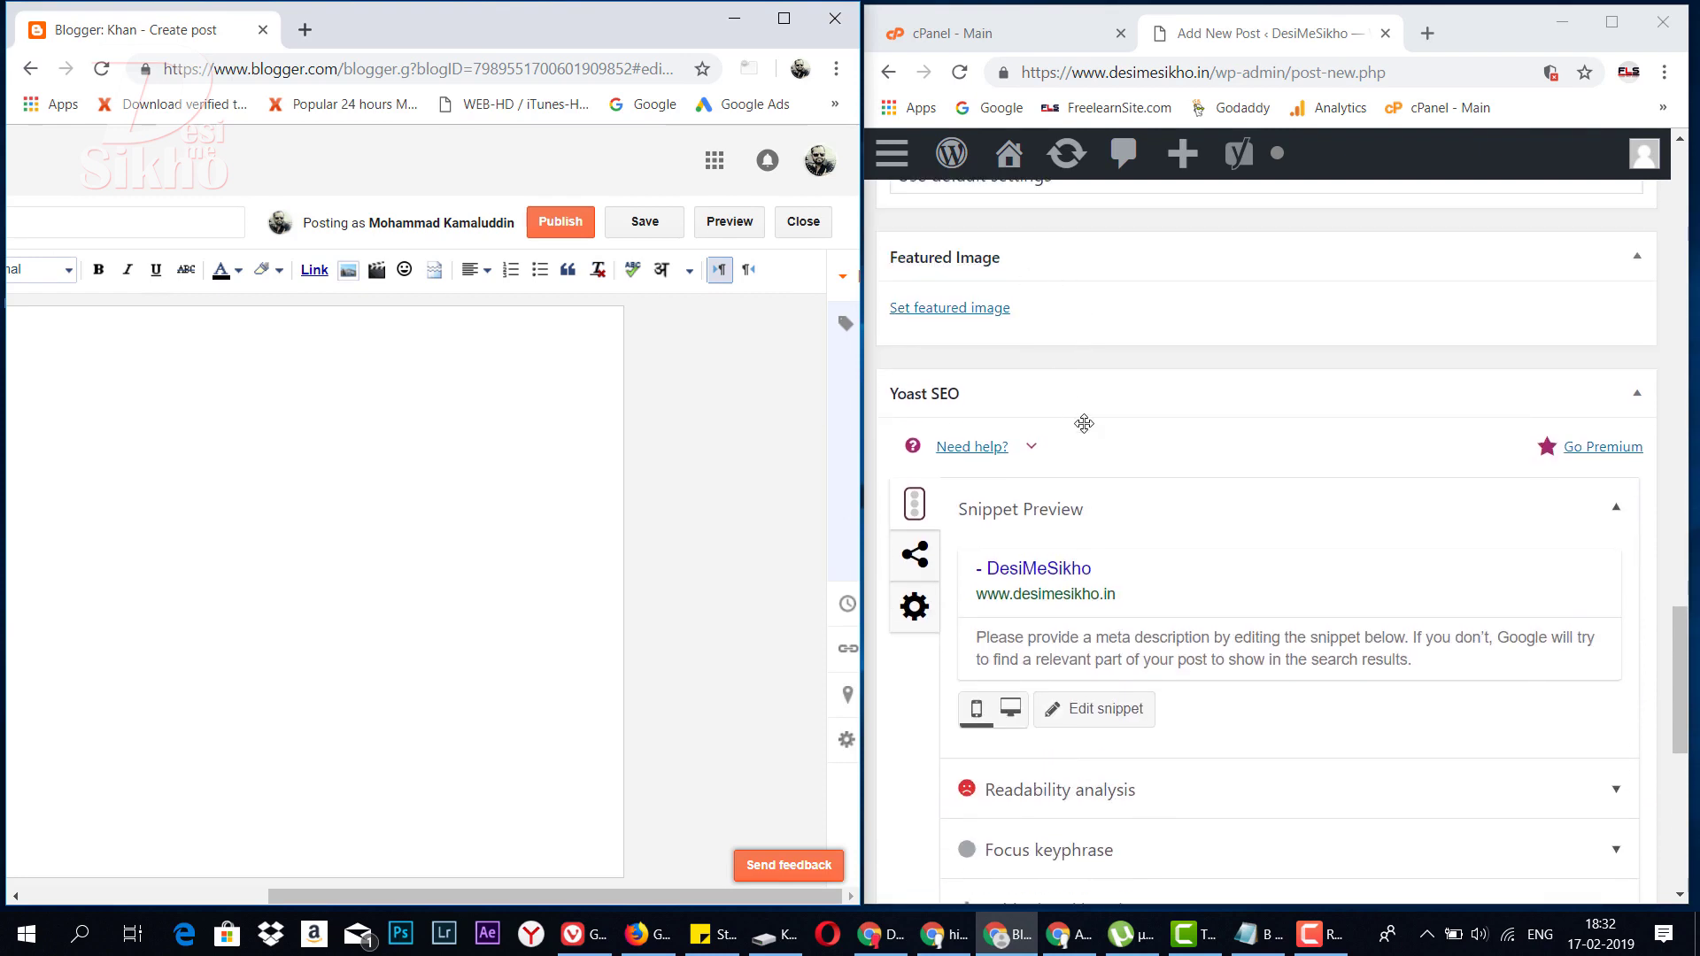
scroll(1083, 422, down, 1)
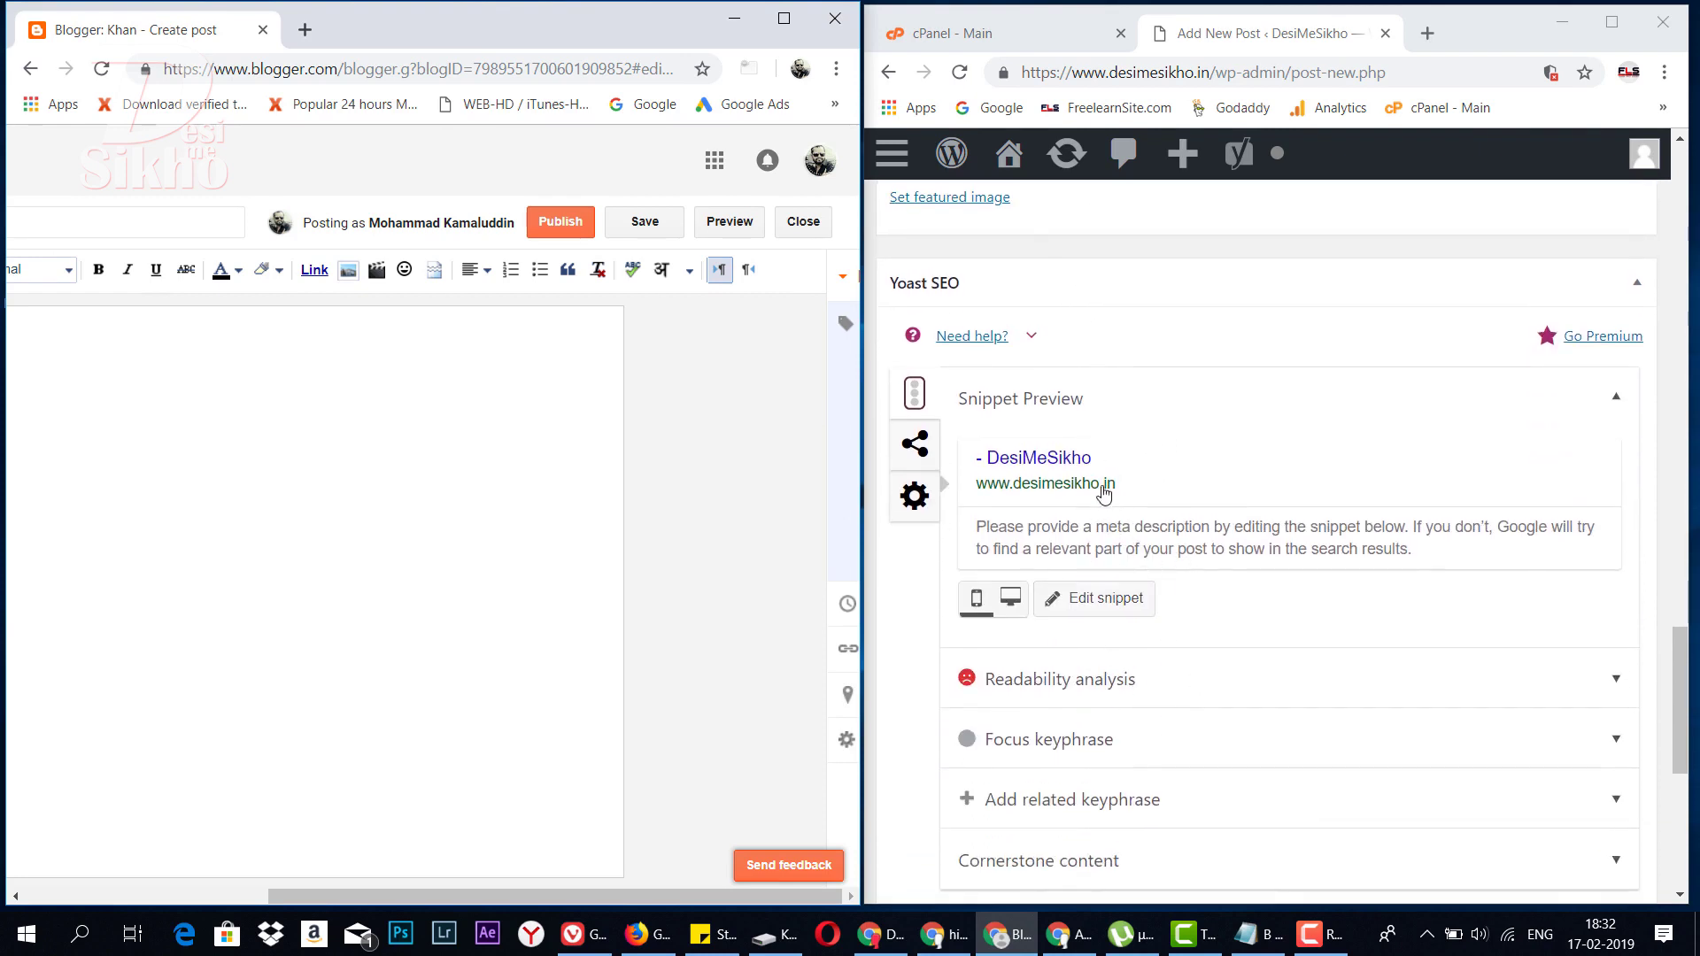
- Check the remaining Yoast SEO, Display Layout Options and Ad Inserter sections of the WordPress post against Blogger's Post settings
click(846, 740)
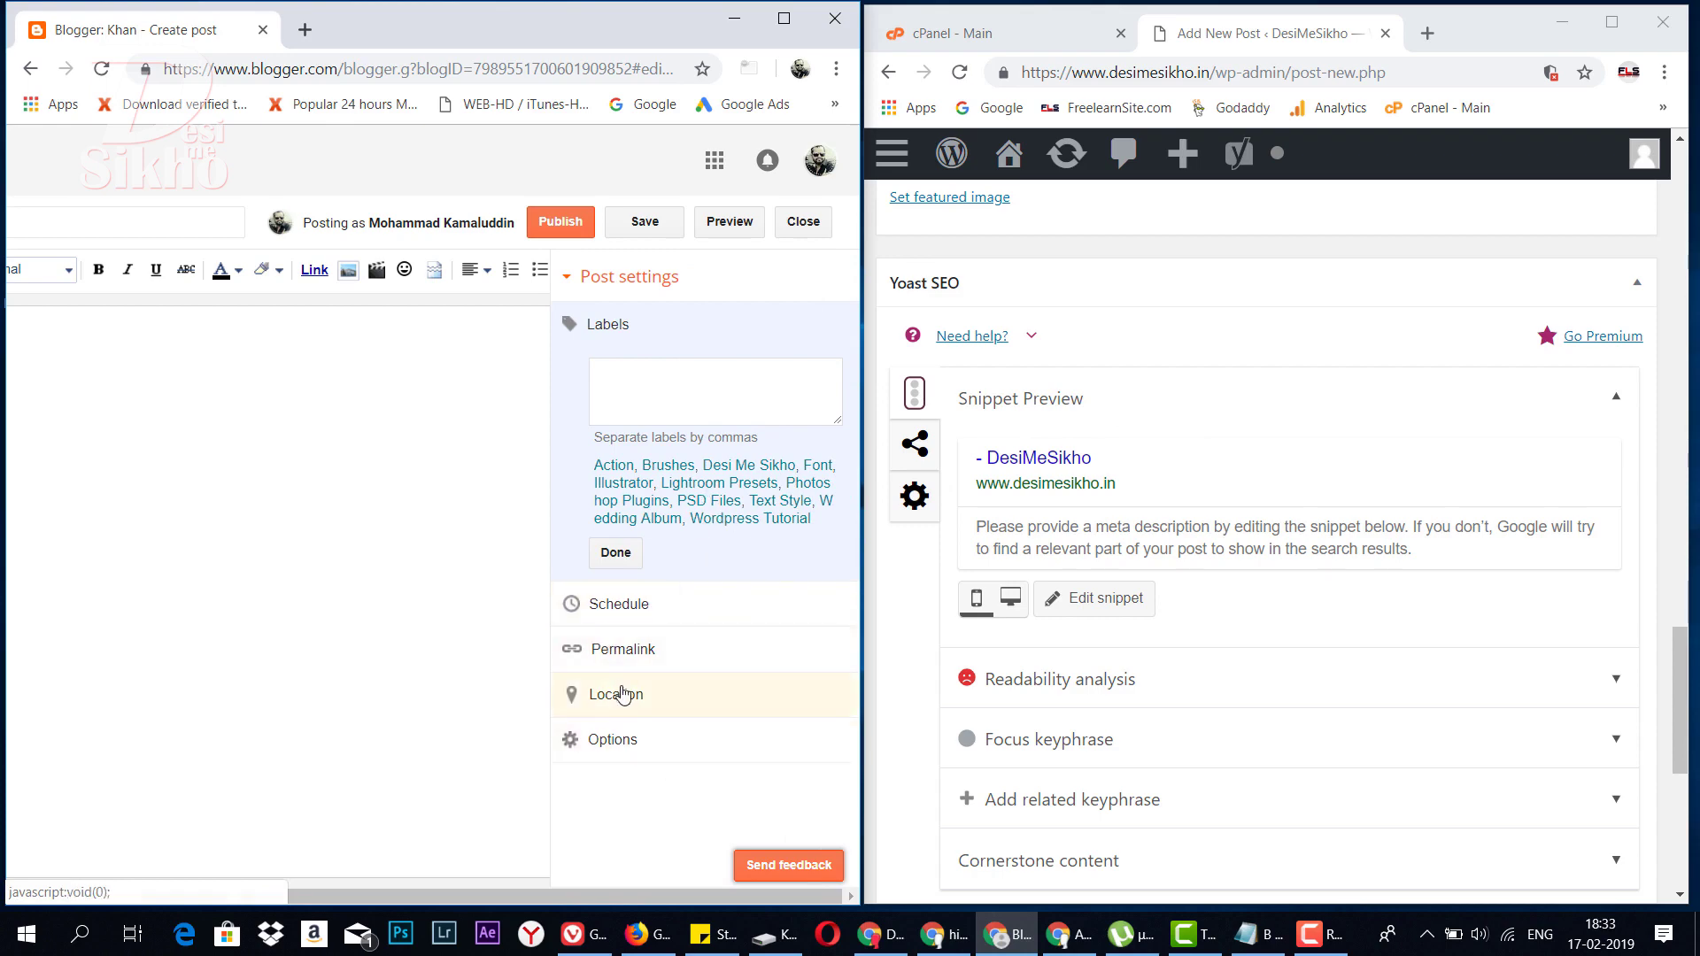
scroll(1226, 655, down, 4)
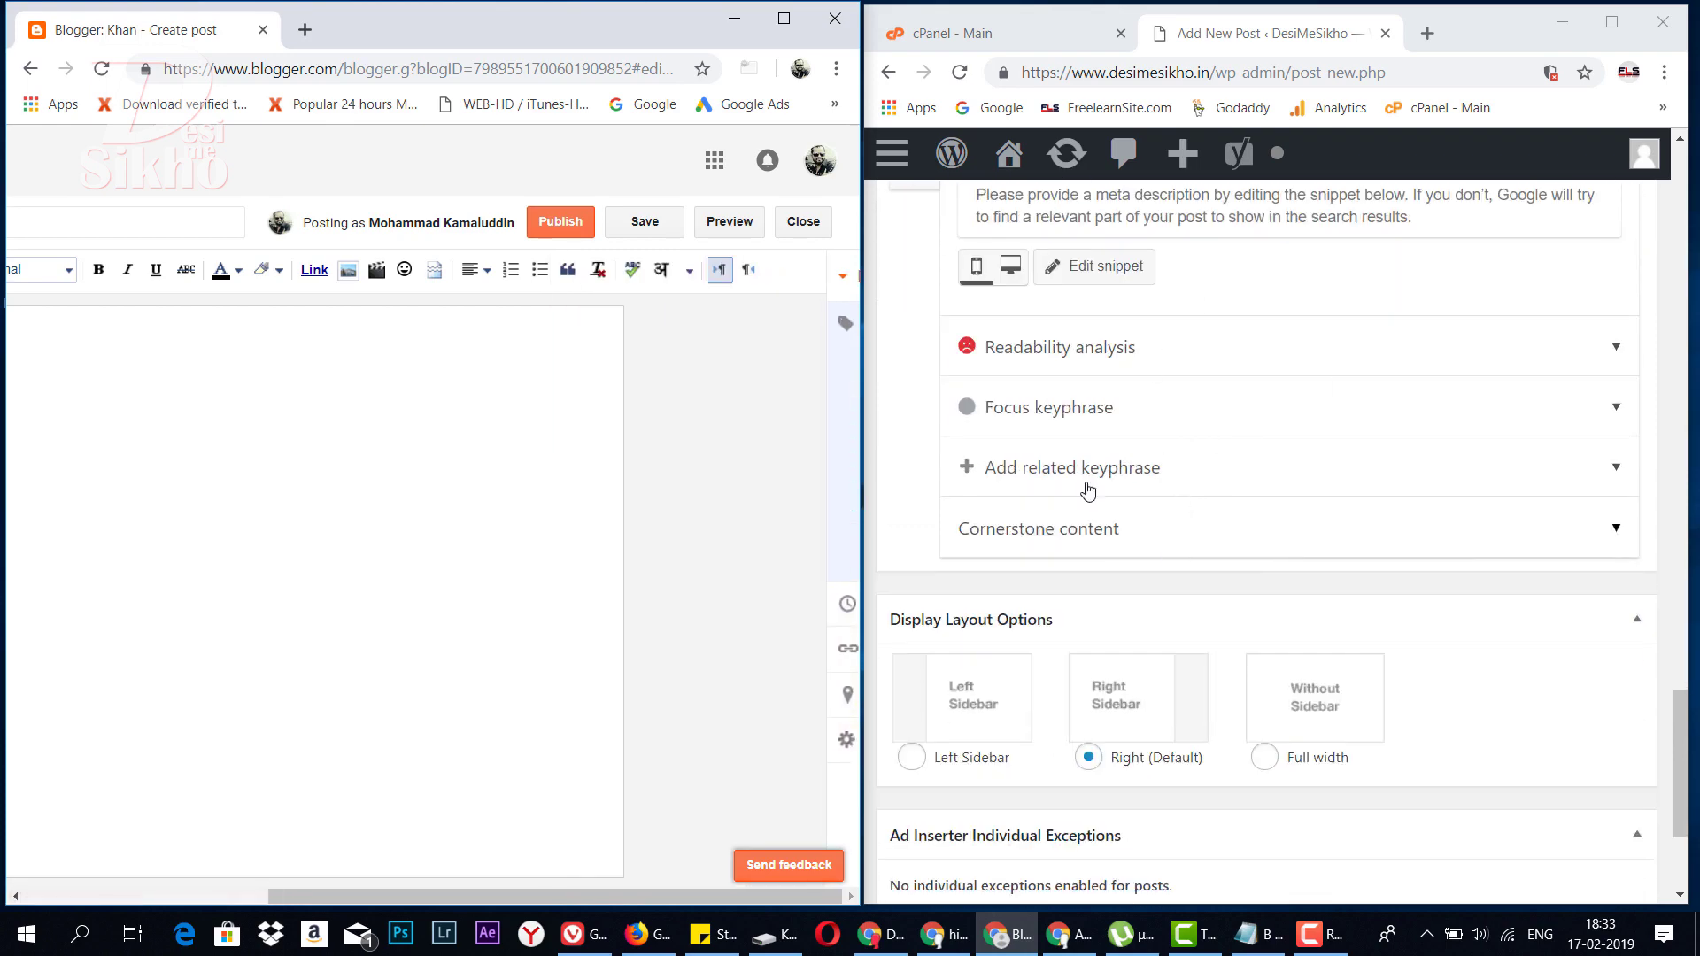
scroll(1237, 539, down, 3)
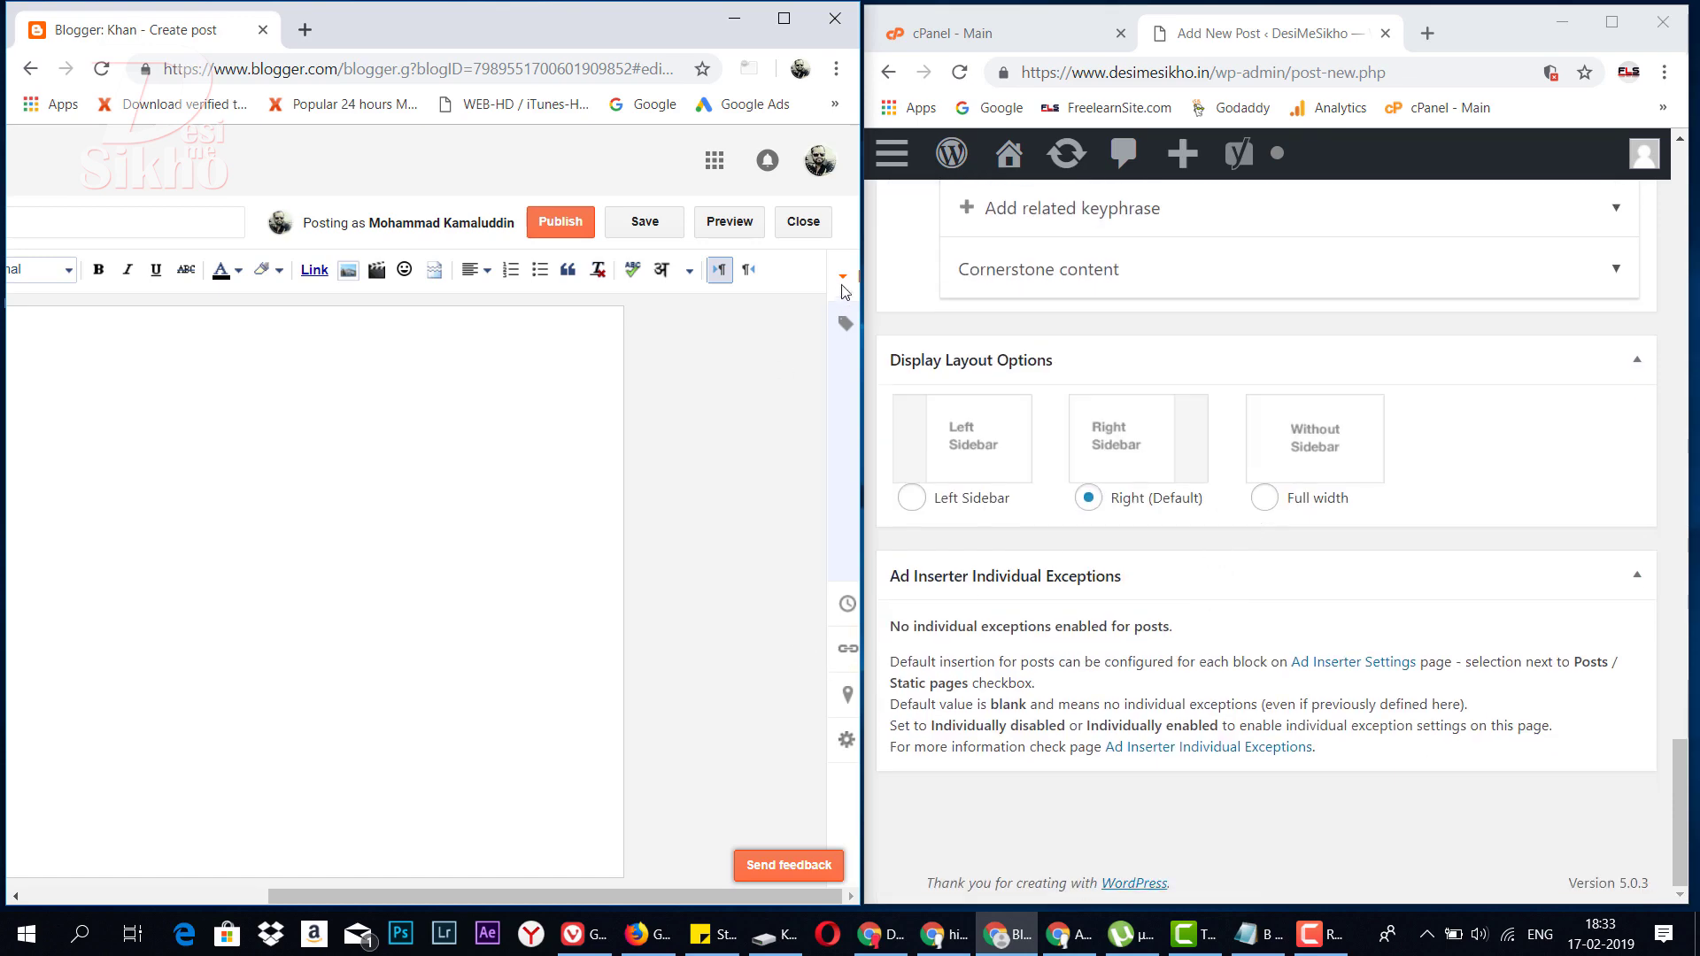
mouse_move(844, 292)
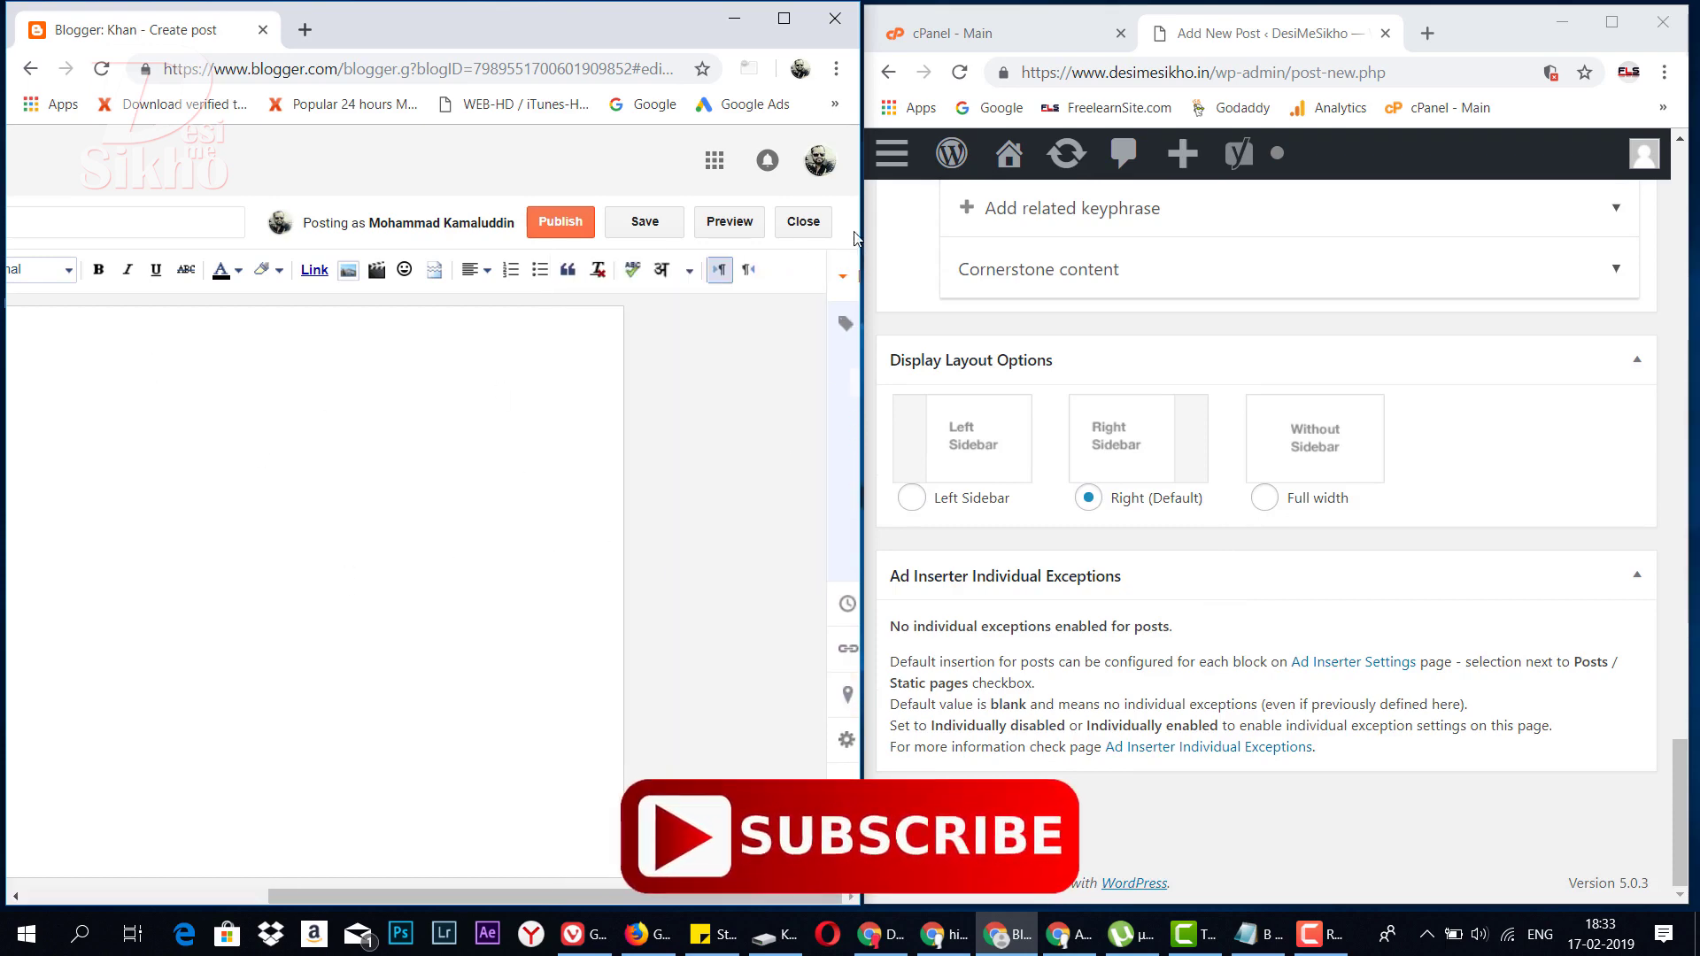
- Maximize the Blogger post editor and review its Post settings: Labels, Schedule, Permalink, Location and Options
click(784, 17)
mouse_move(1470, 689)
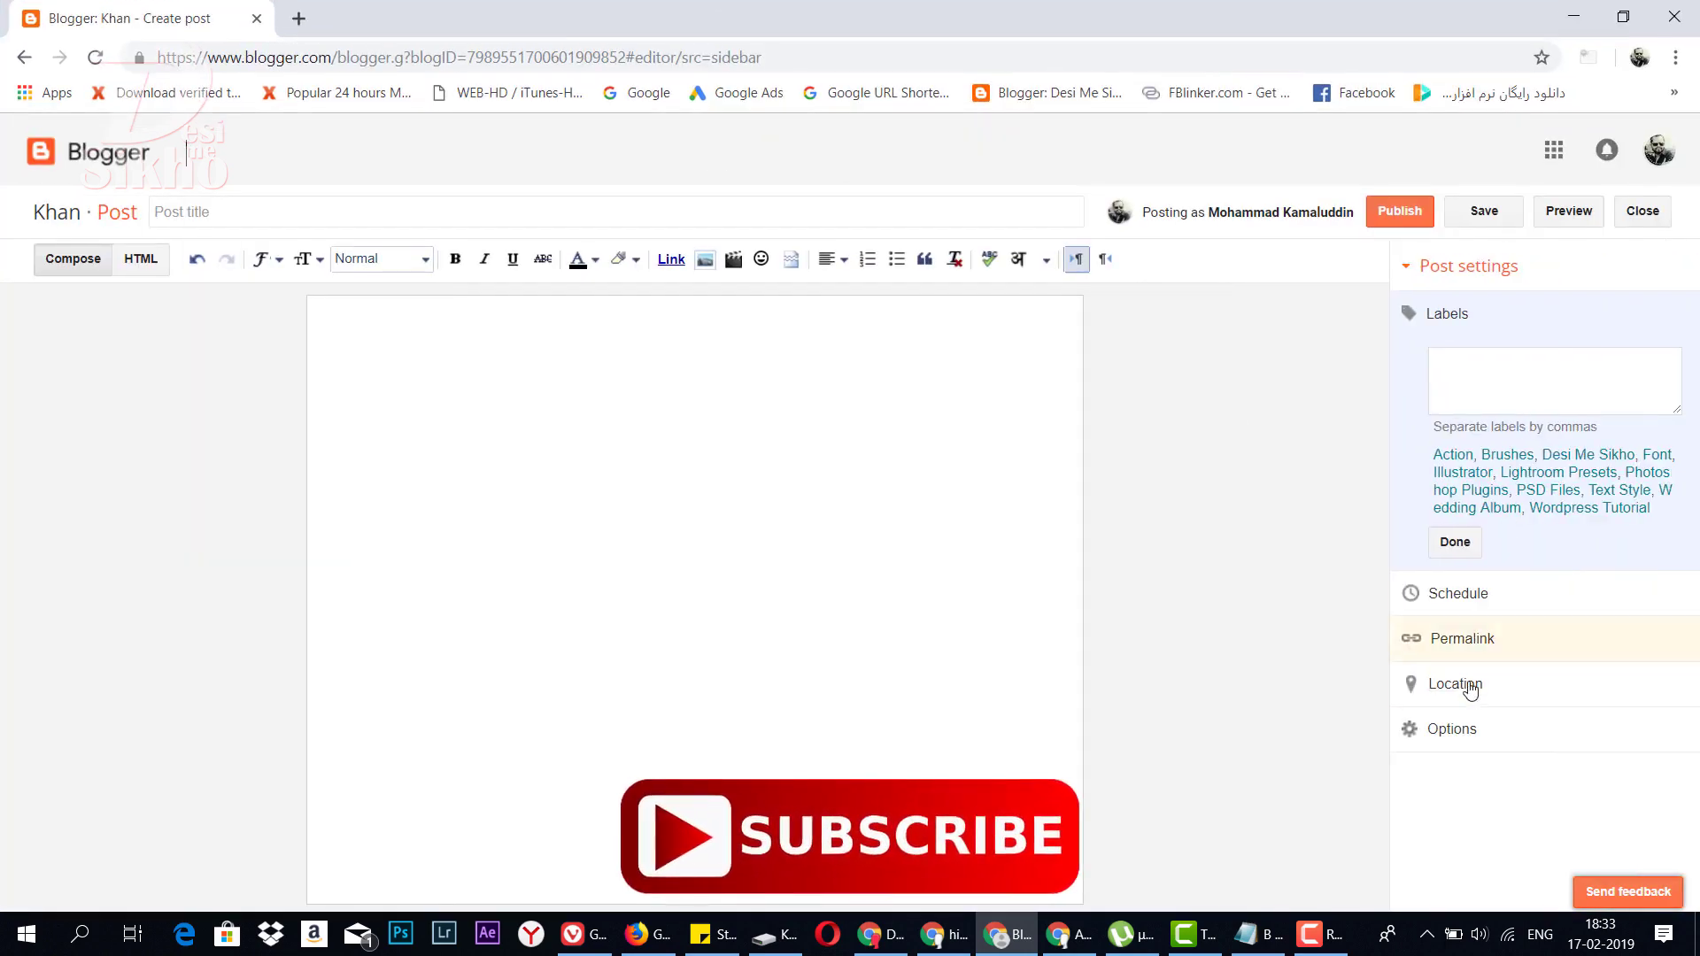
click(1516, 378)
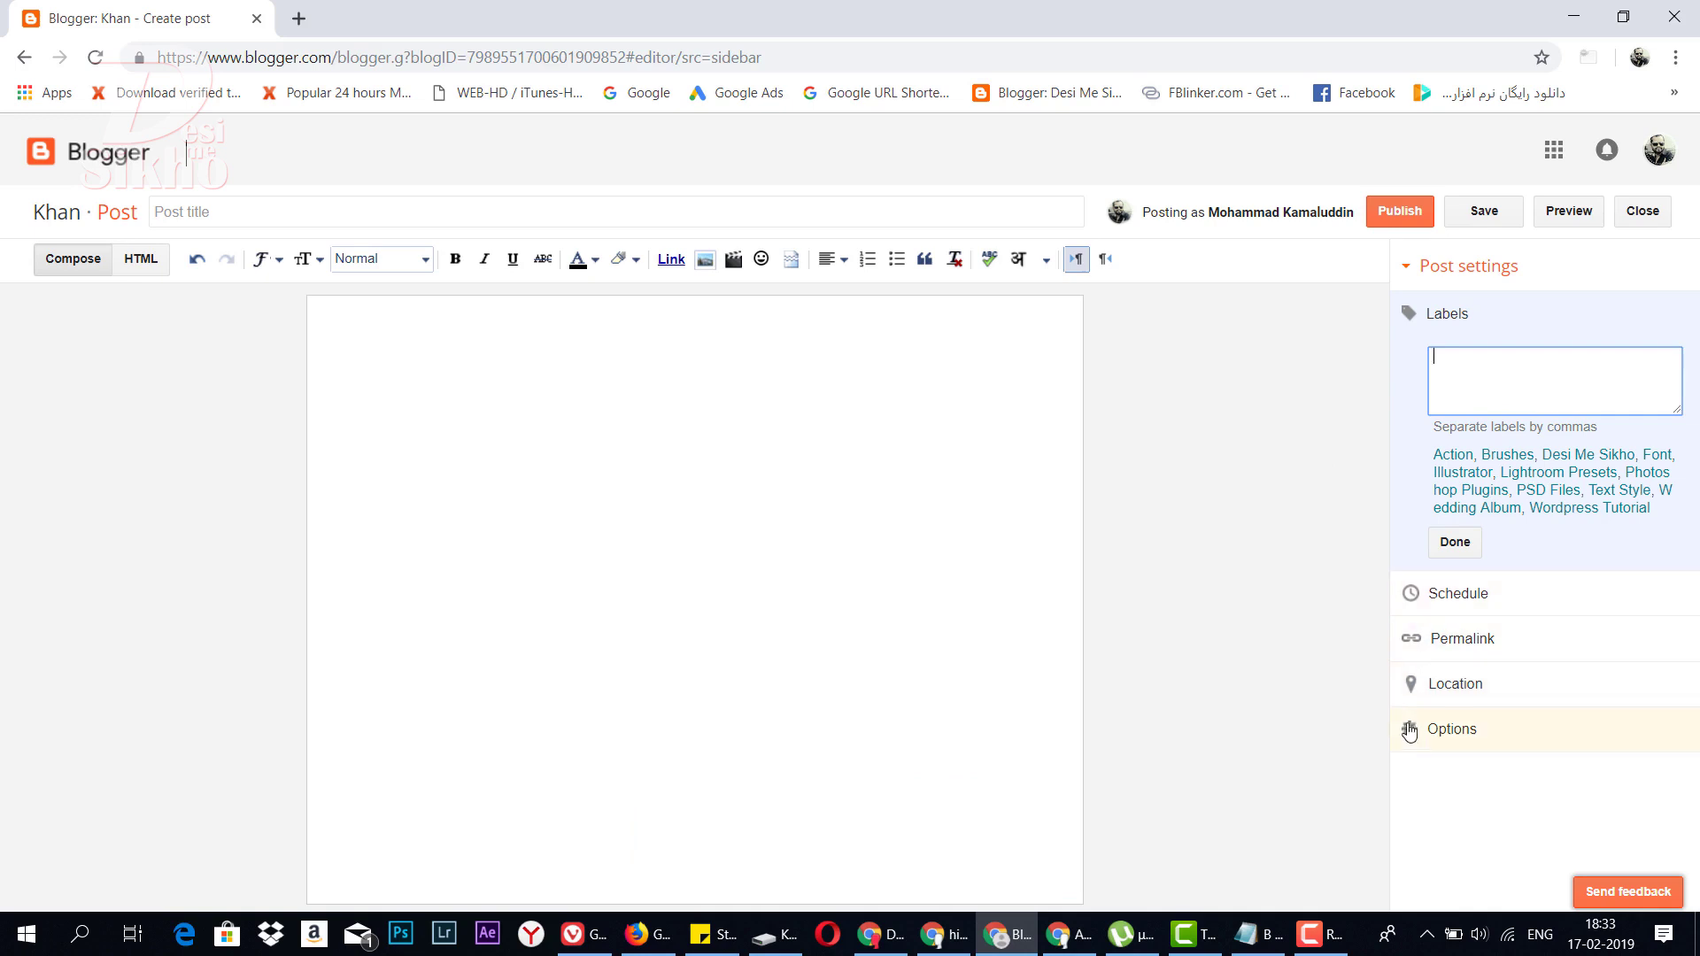
click(832, 541)
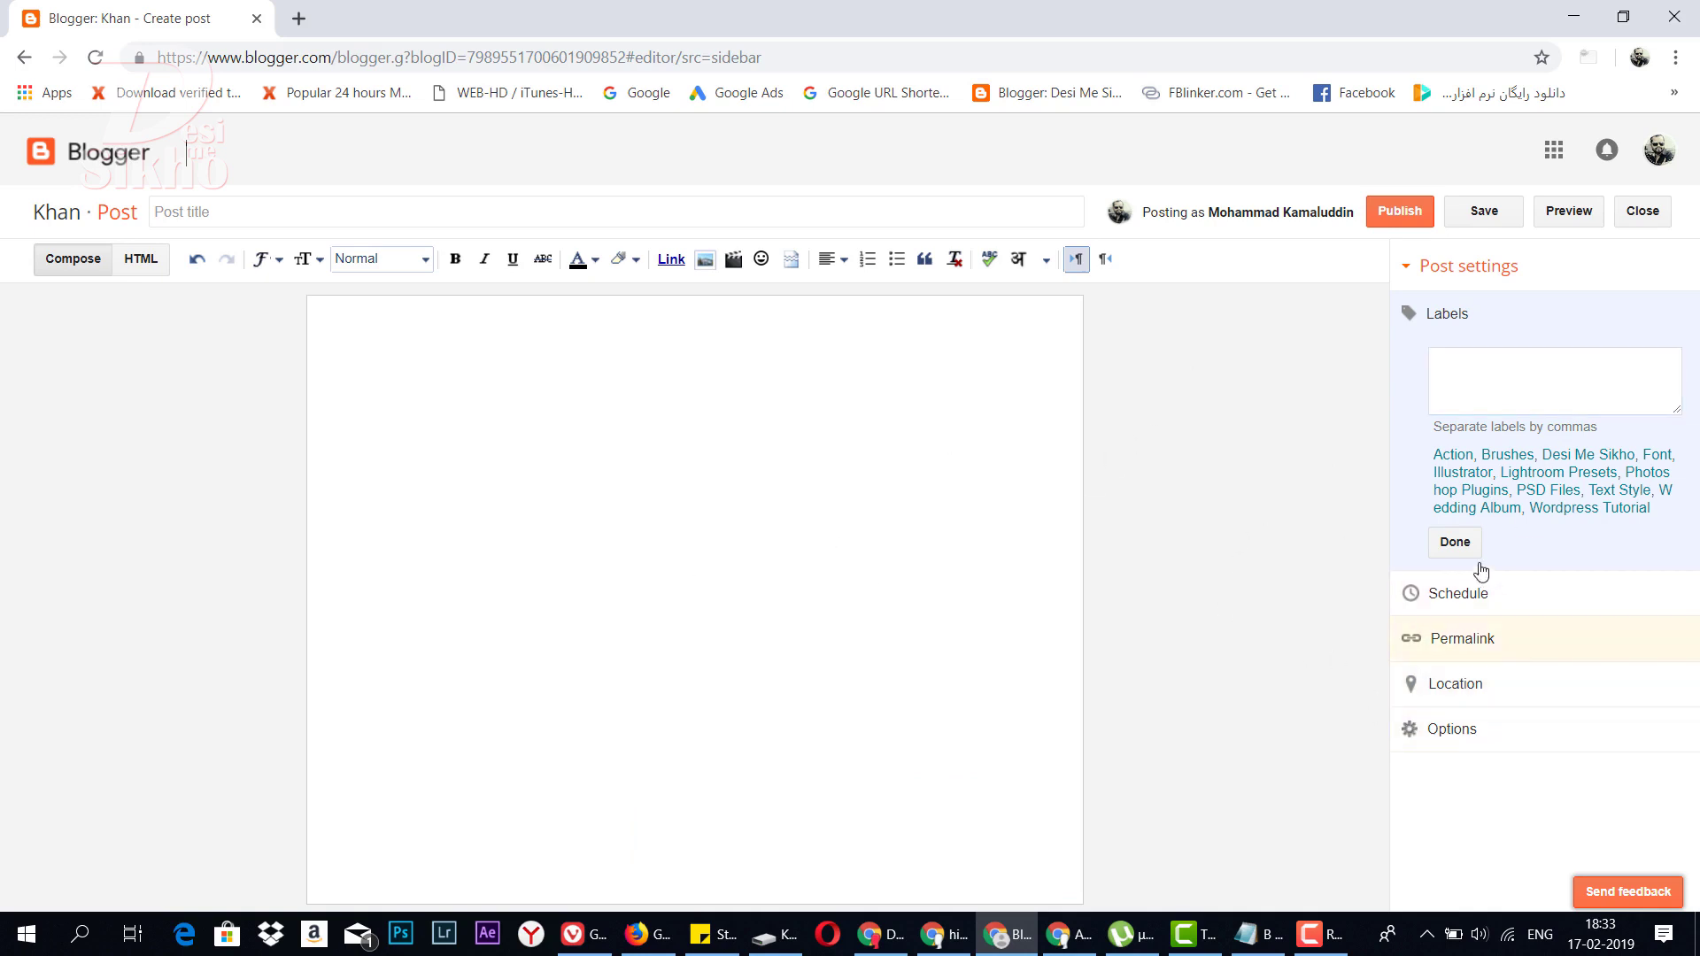
- Minimize Blogger, maximize the WordPress post editor and look over its Tags, Multi Rating and Featured Image sections
click(1573, 16)
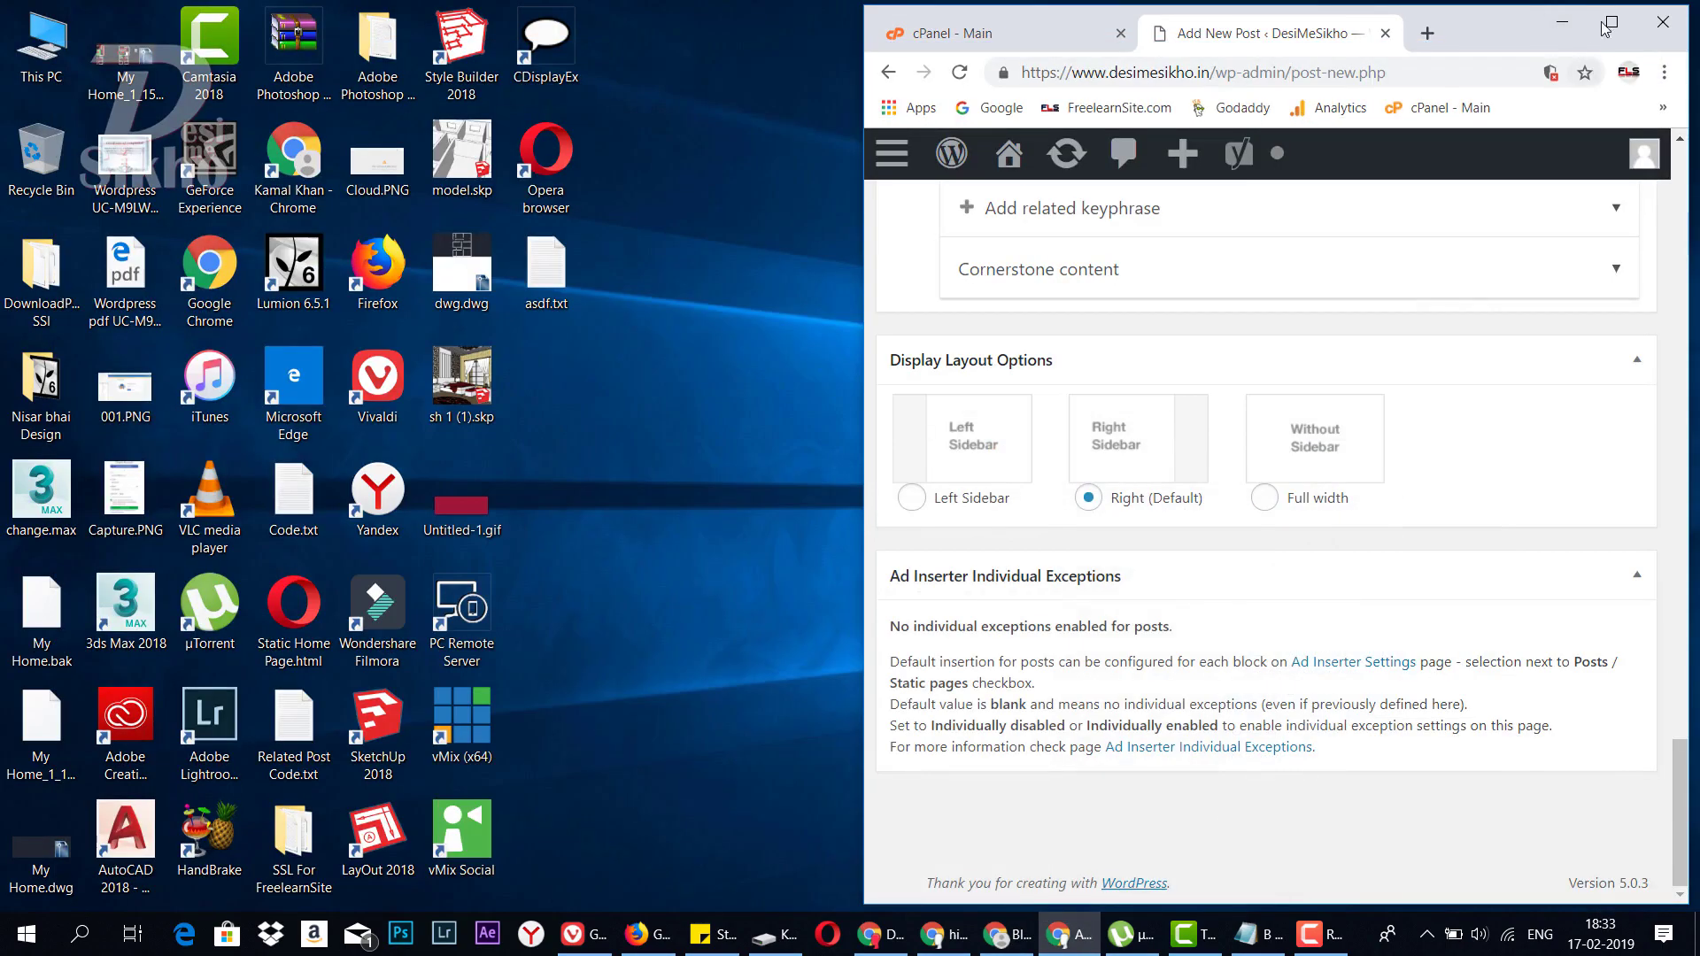
key(super+Up)
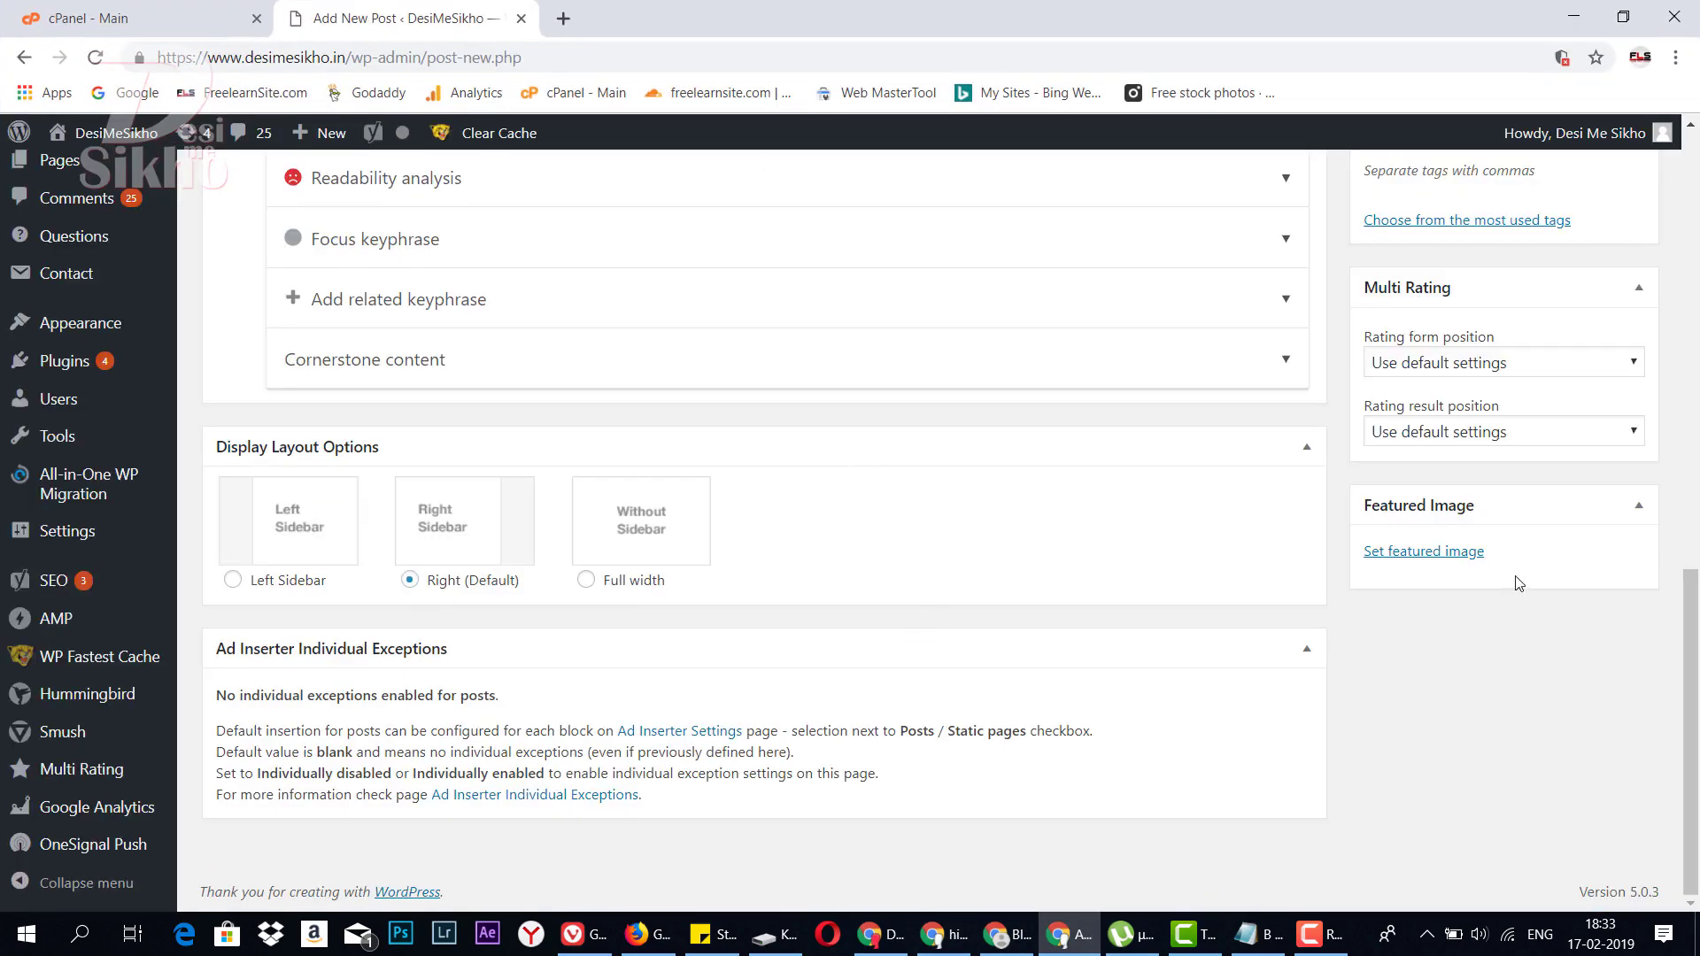
scroll(1519, 584, up, 1)
scroll(874, 524, up, 6)
scroll(1086, 513, down, 6)
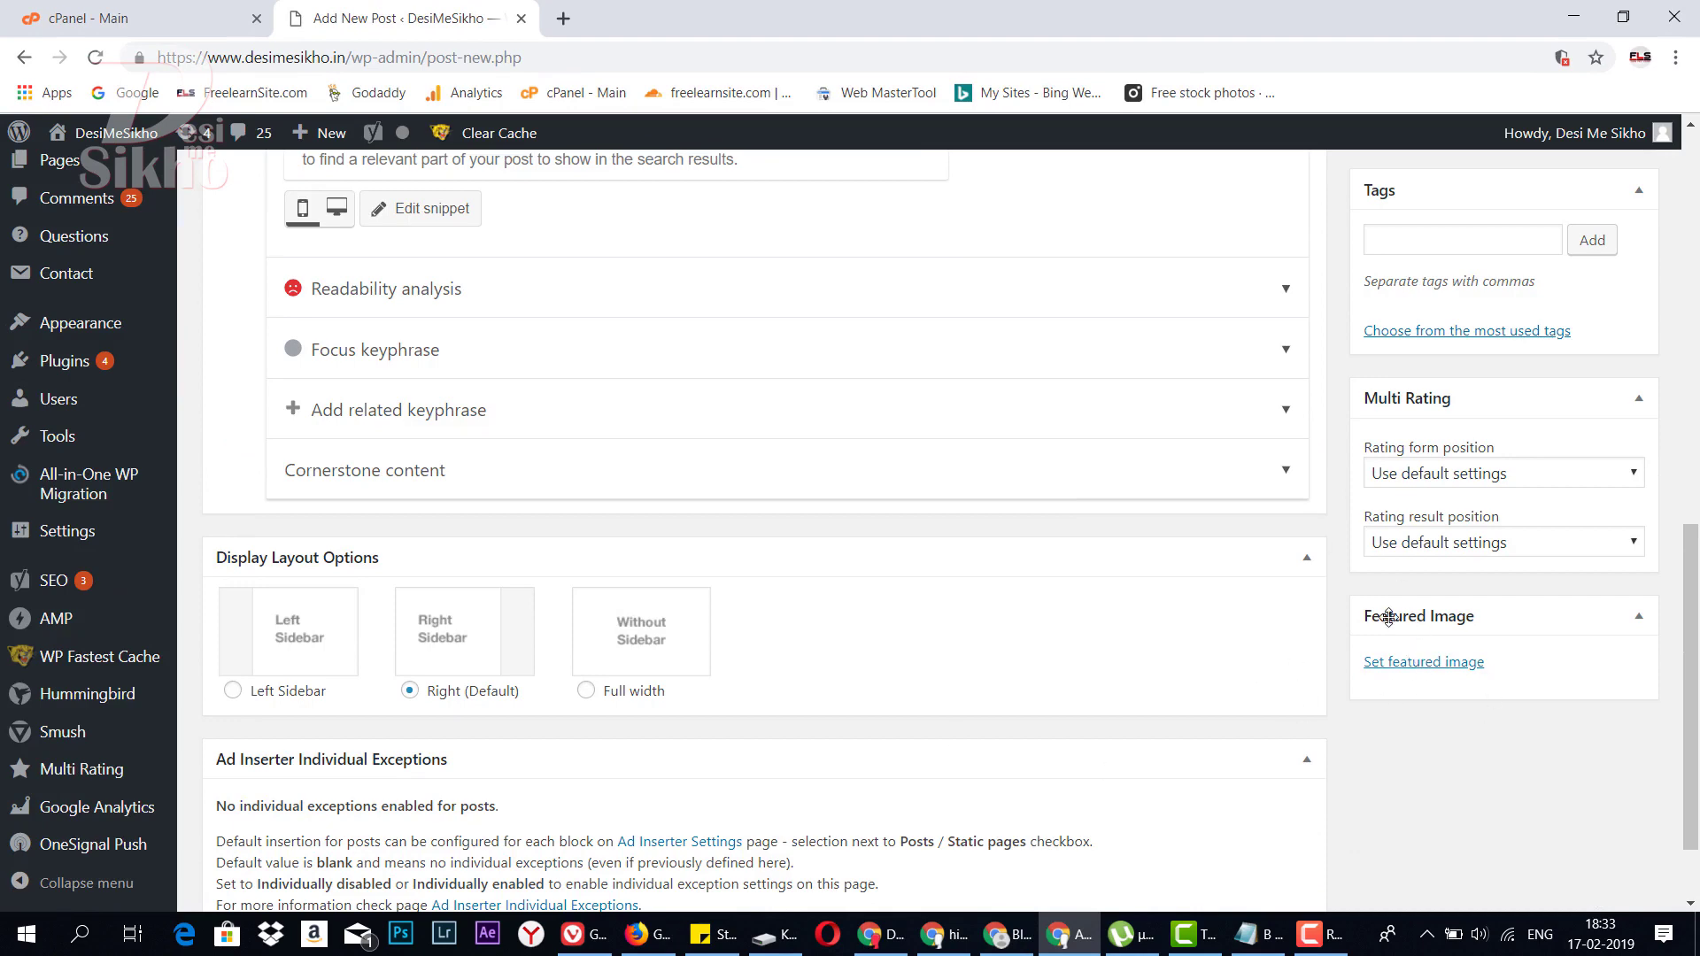
- Show the featured image chooser's Media Library and file upload options, and close it without choosing an image
click(1446, 670)
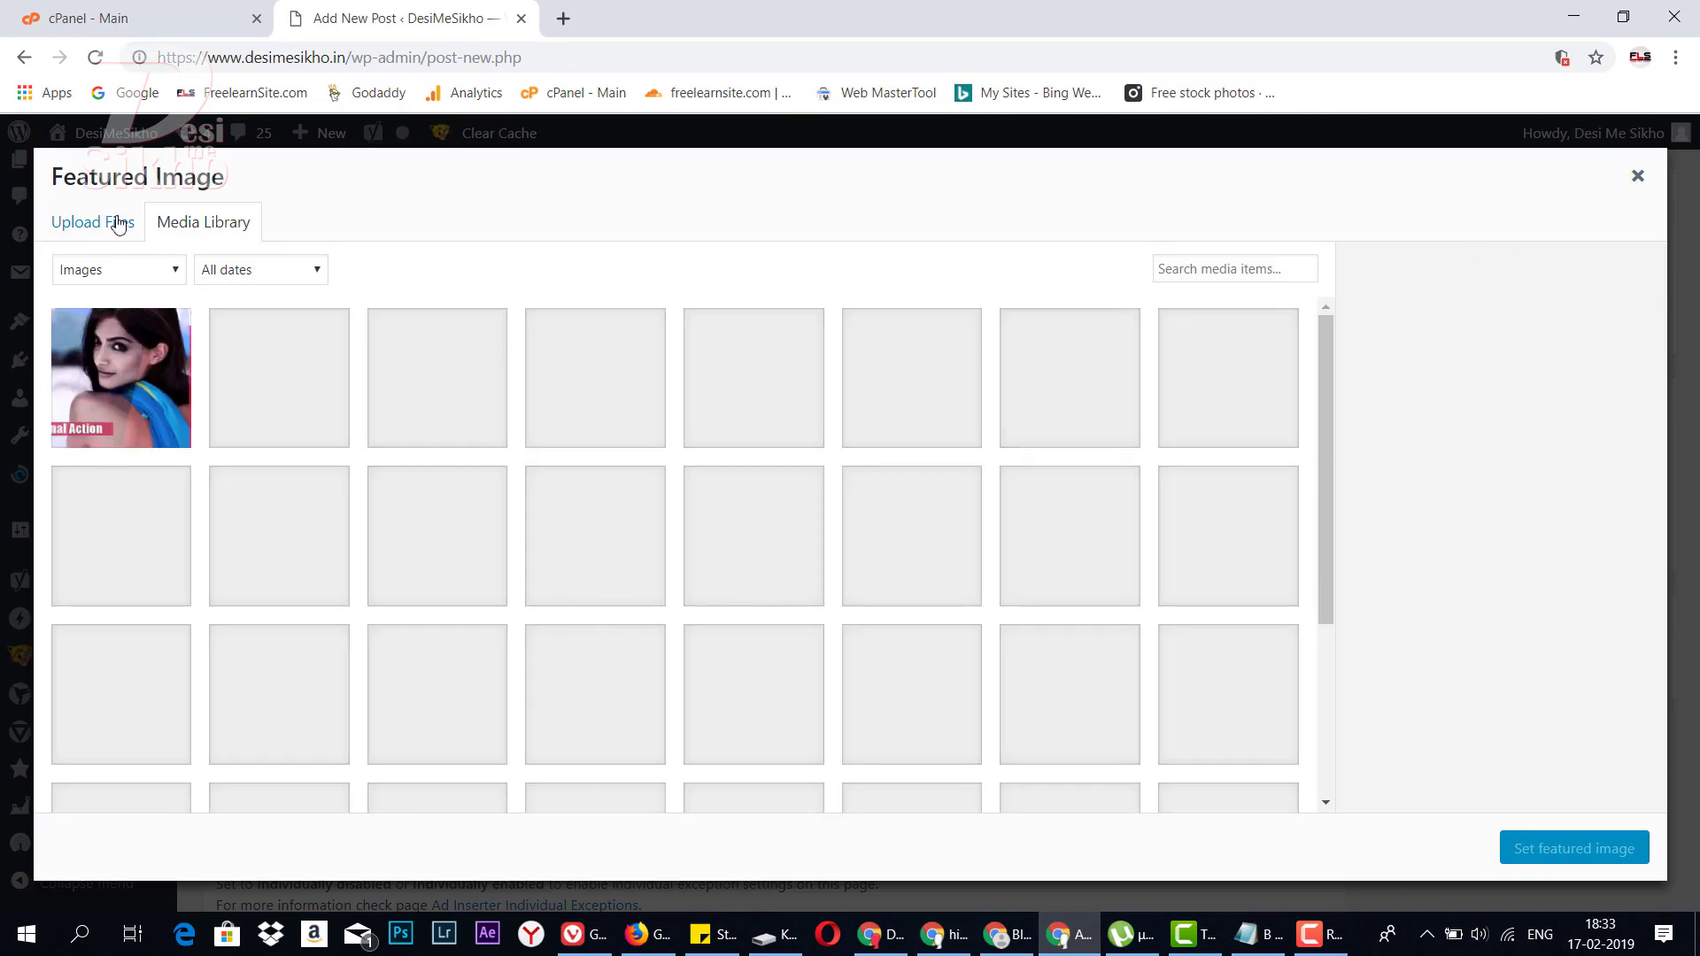
click(113, 221)
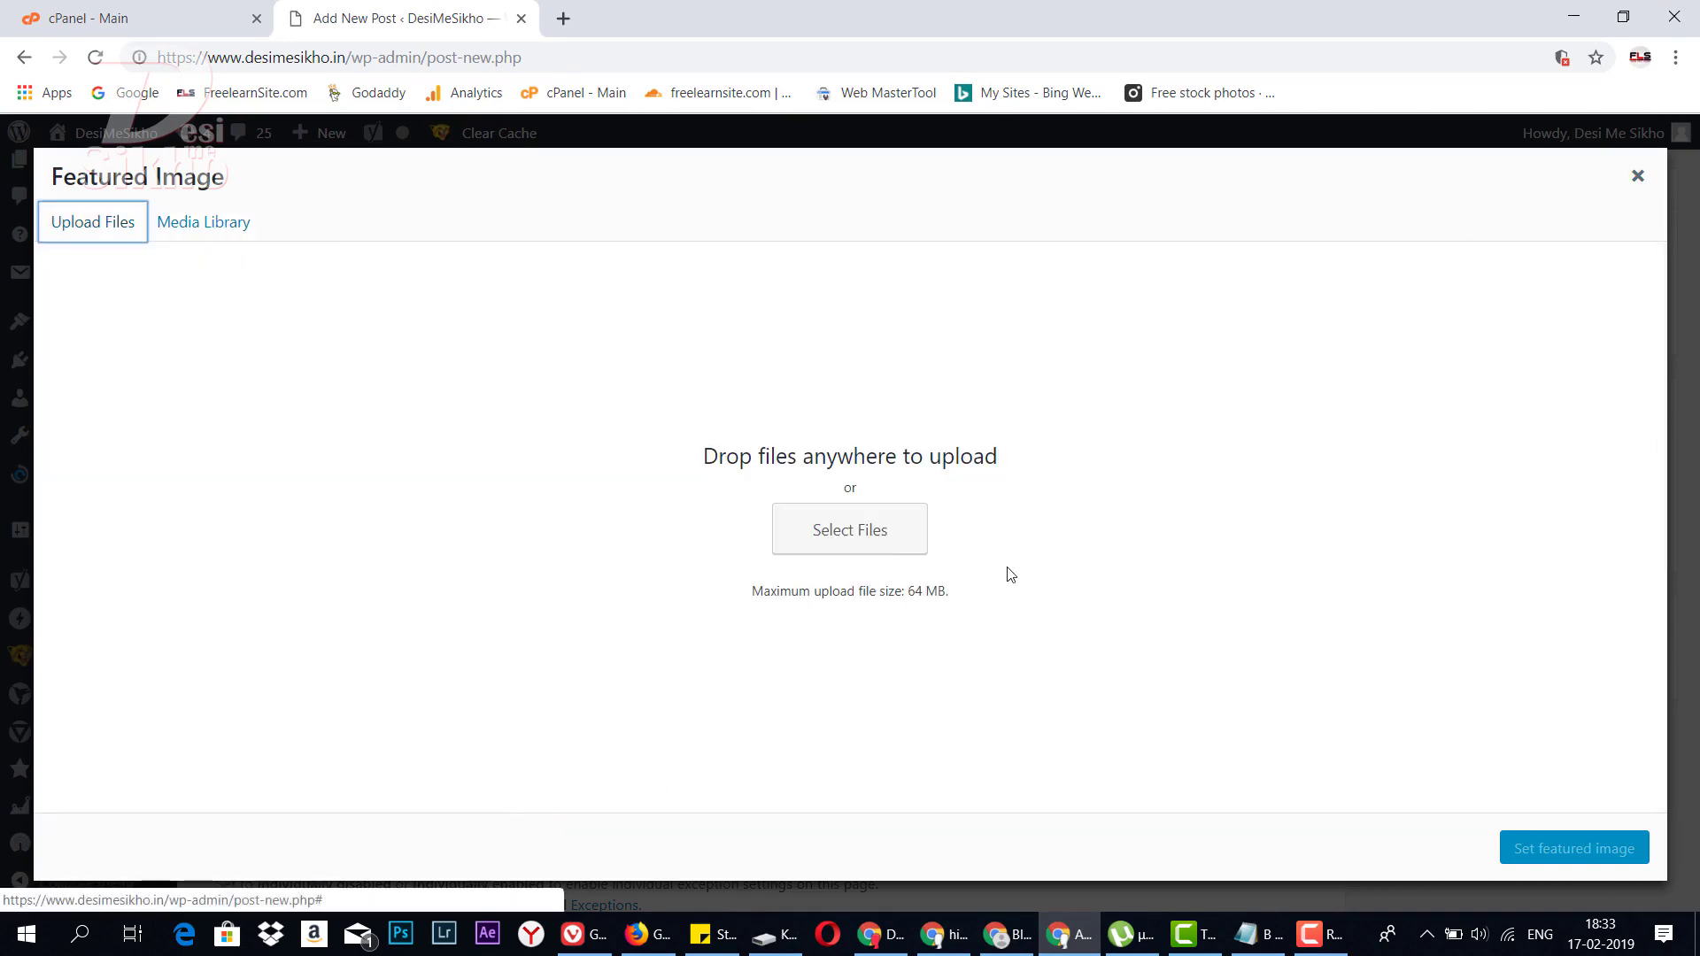
click(882, 542)
key(Escape)
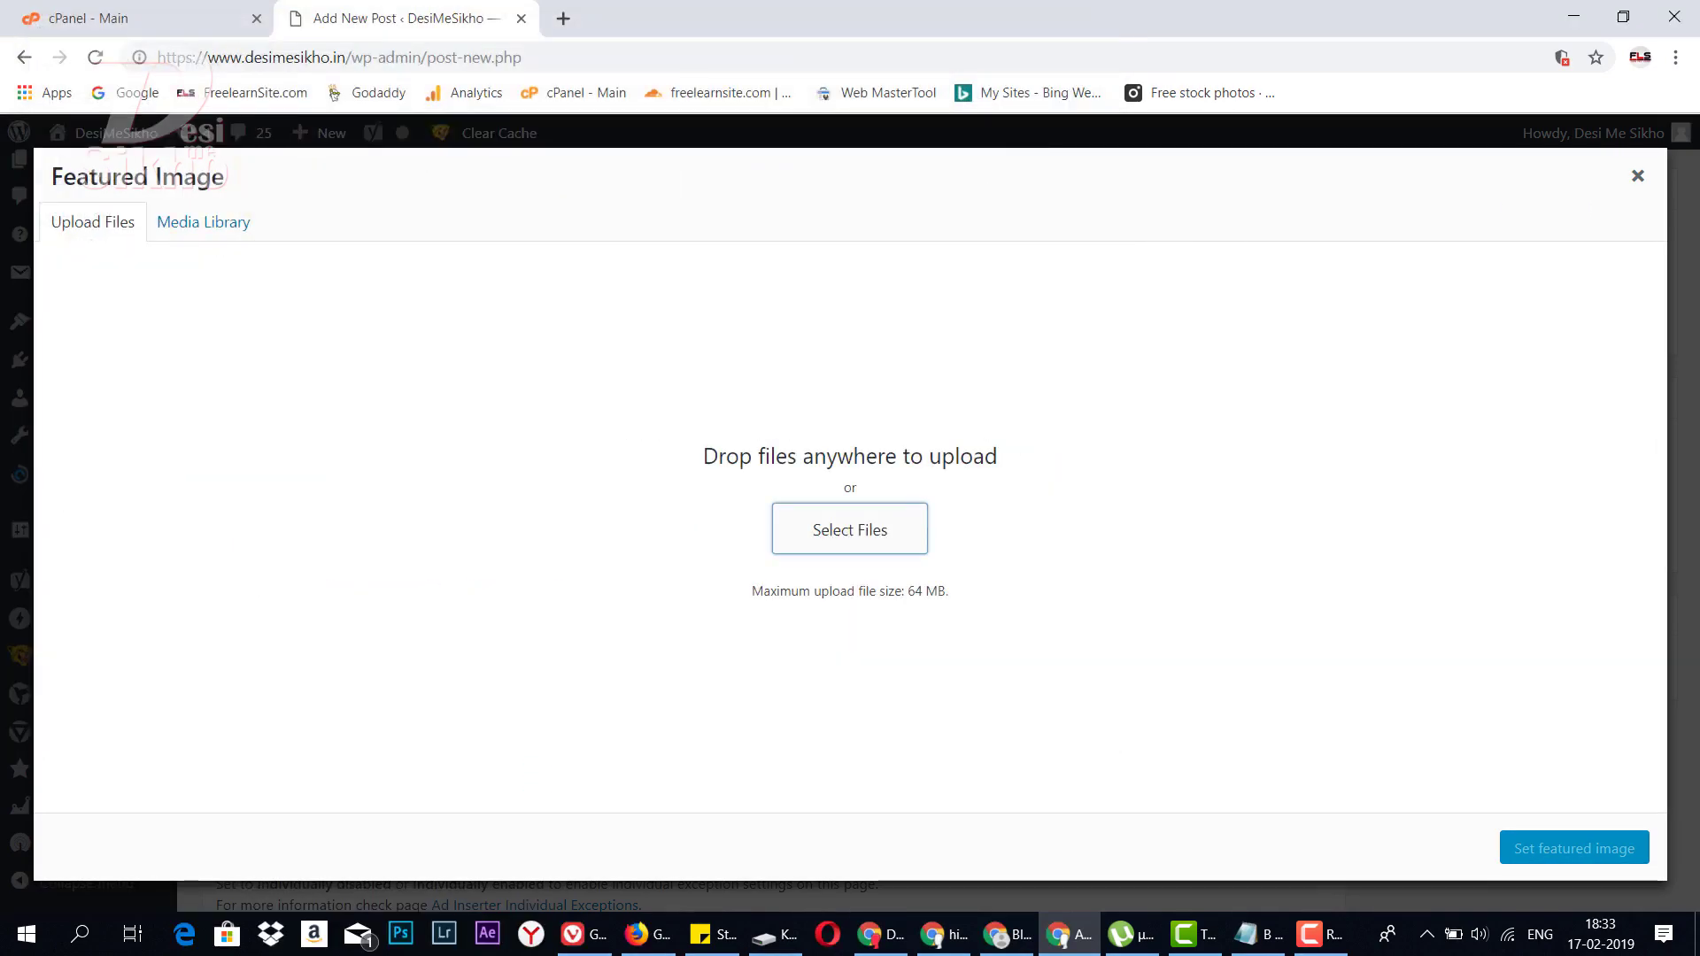
click(1640, 180)
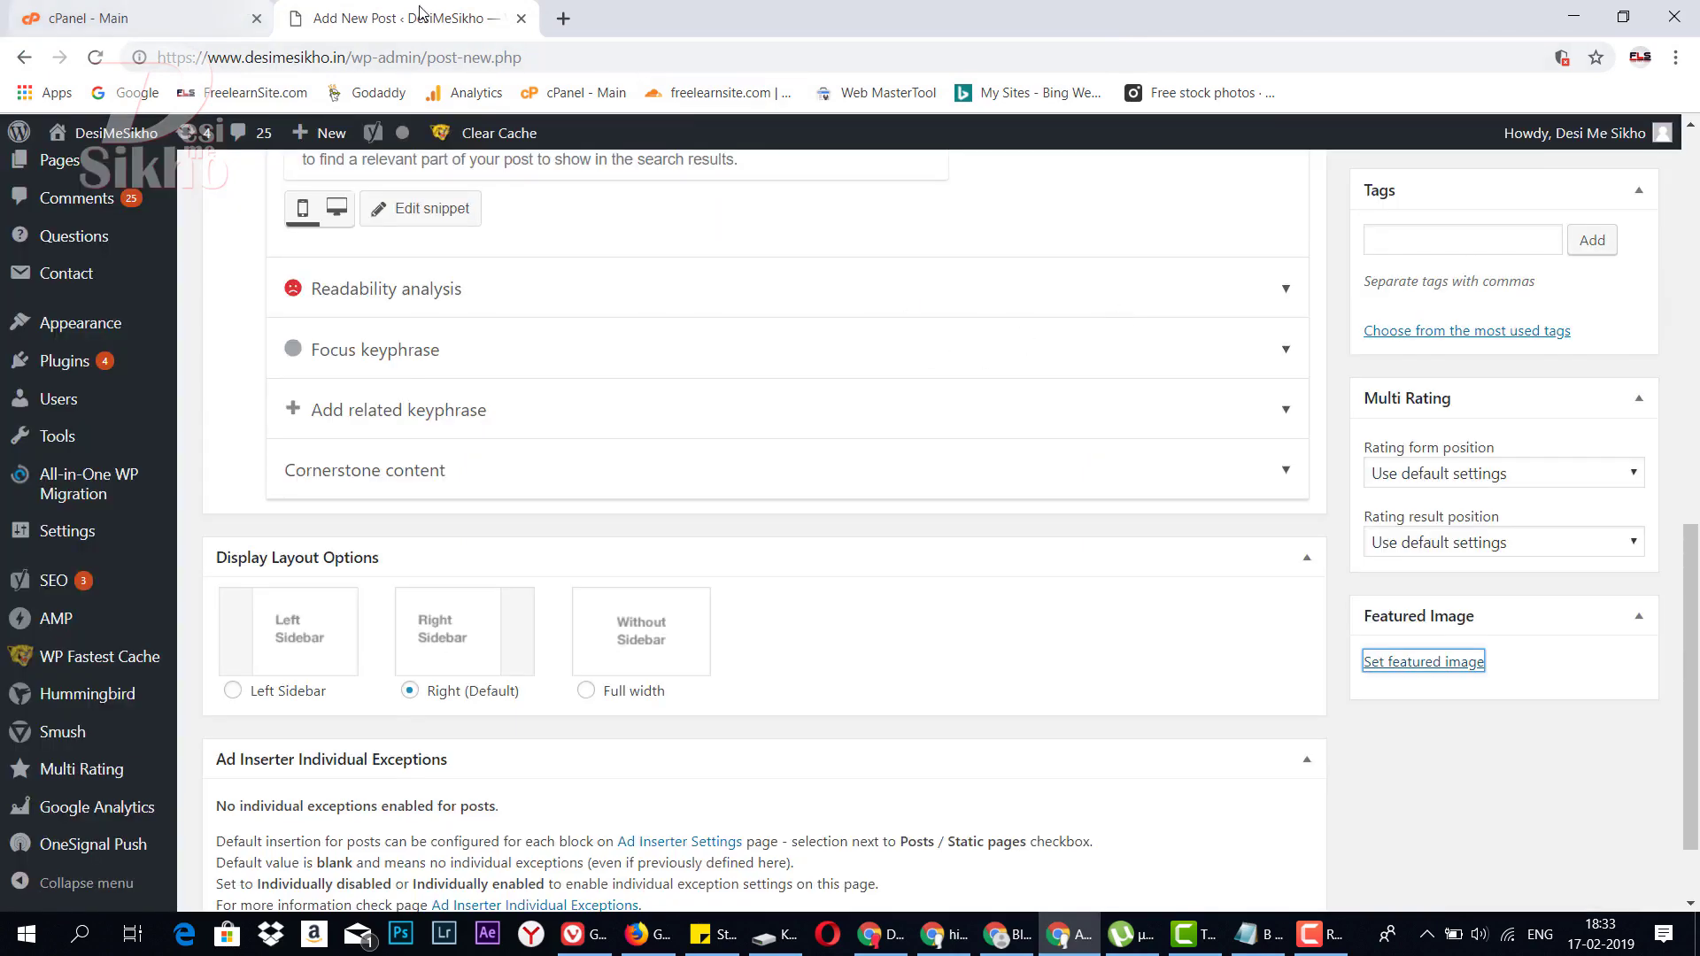
- Open the DesiMeSikho site's home page in a new browser tab and return to the WordPress post editor
right_click(133, 137)
click(159, 182)
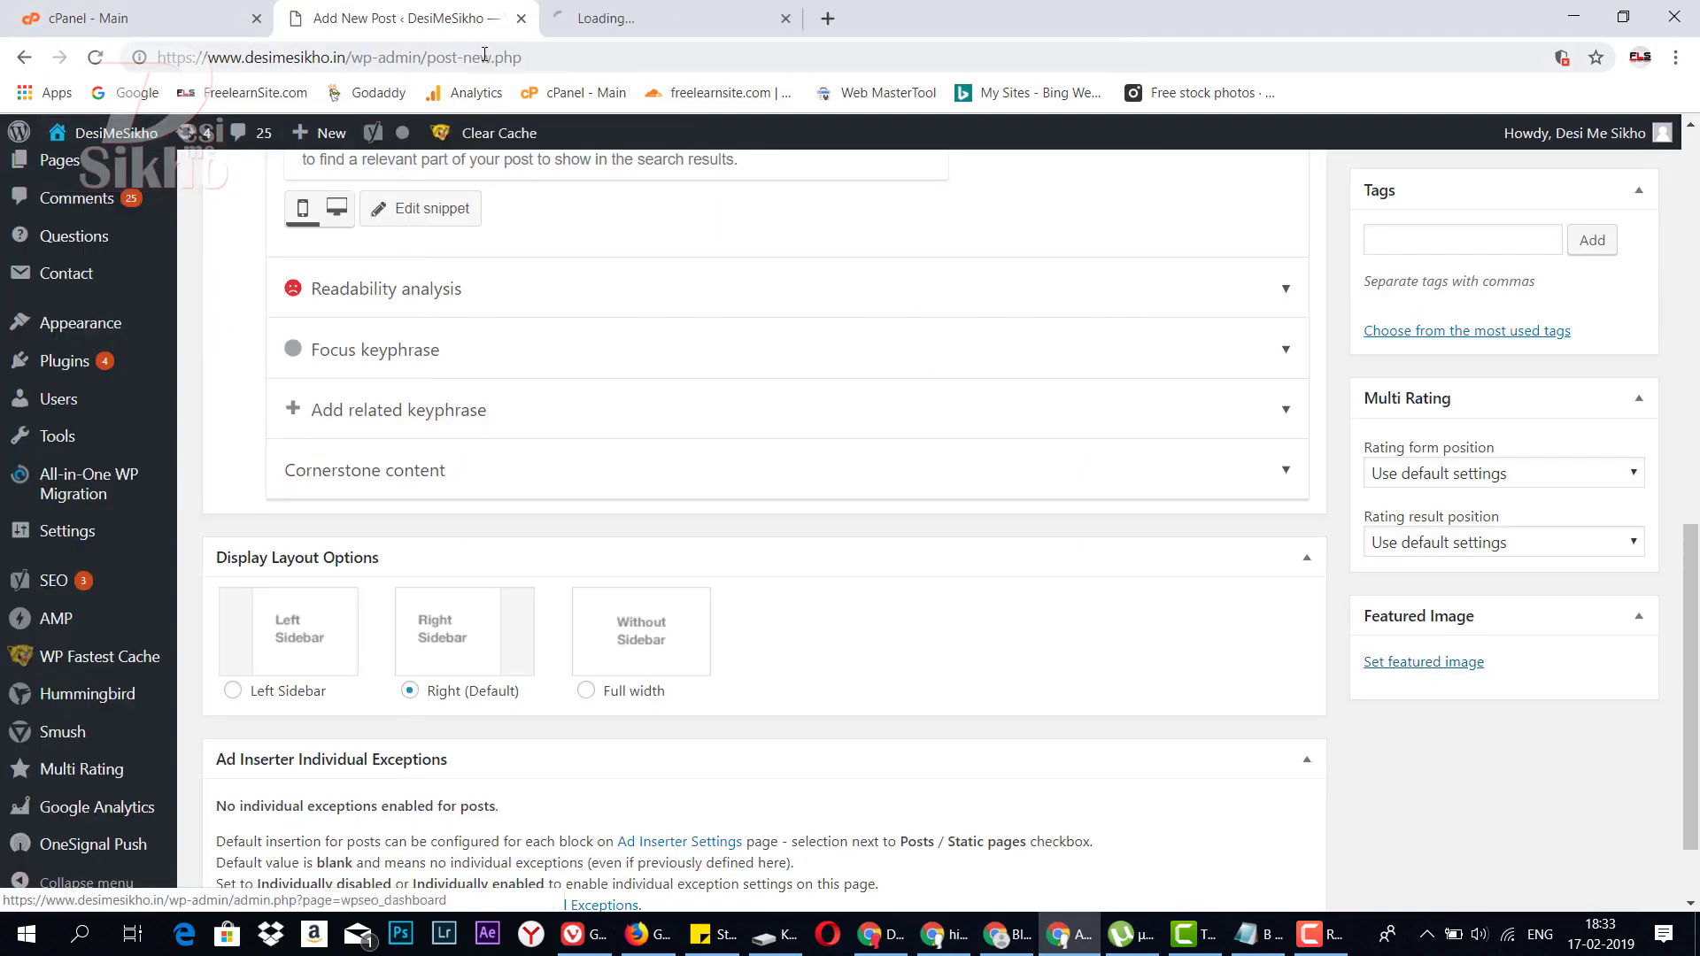
click(673, 18)
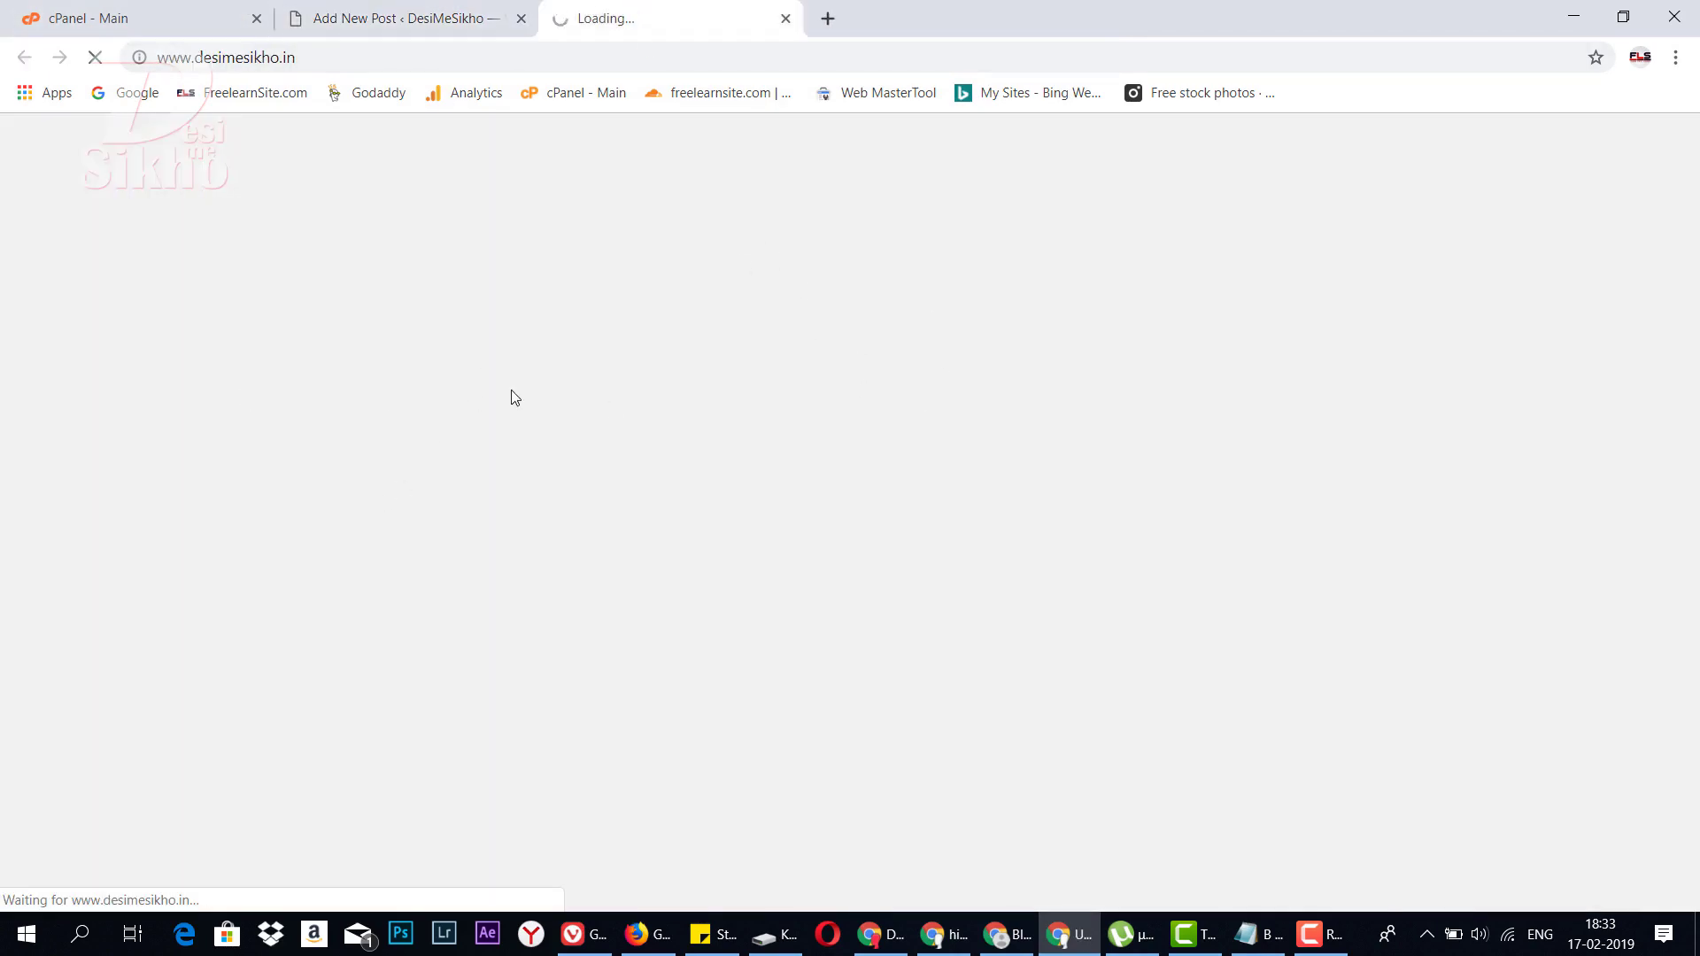
key(ctrl+shift+Tab)
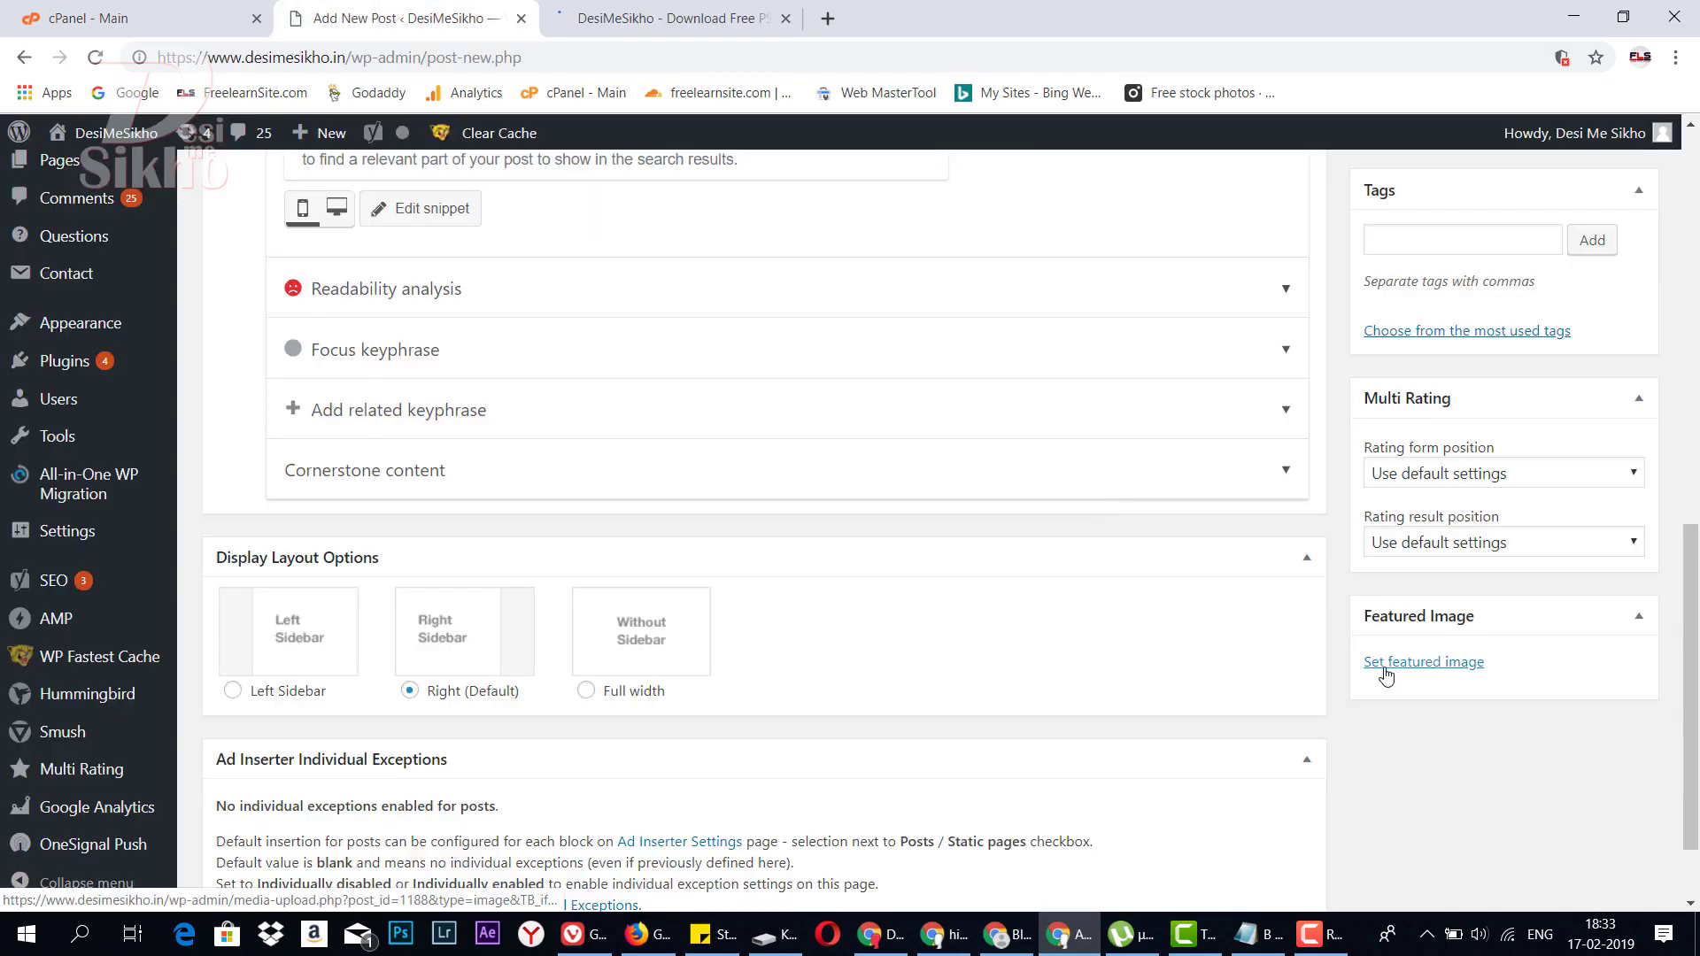
- Compare Blogger's post editor and WordPress's Featured Image section with the post thumbnails on the DesiMeSikho home page
click(1000, 934)
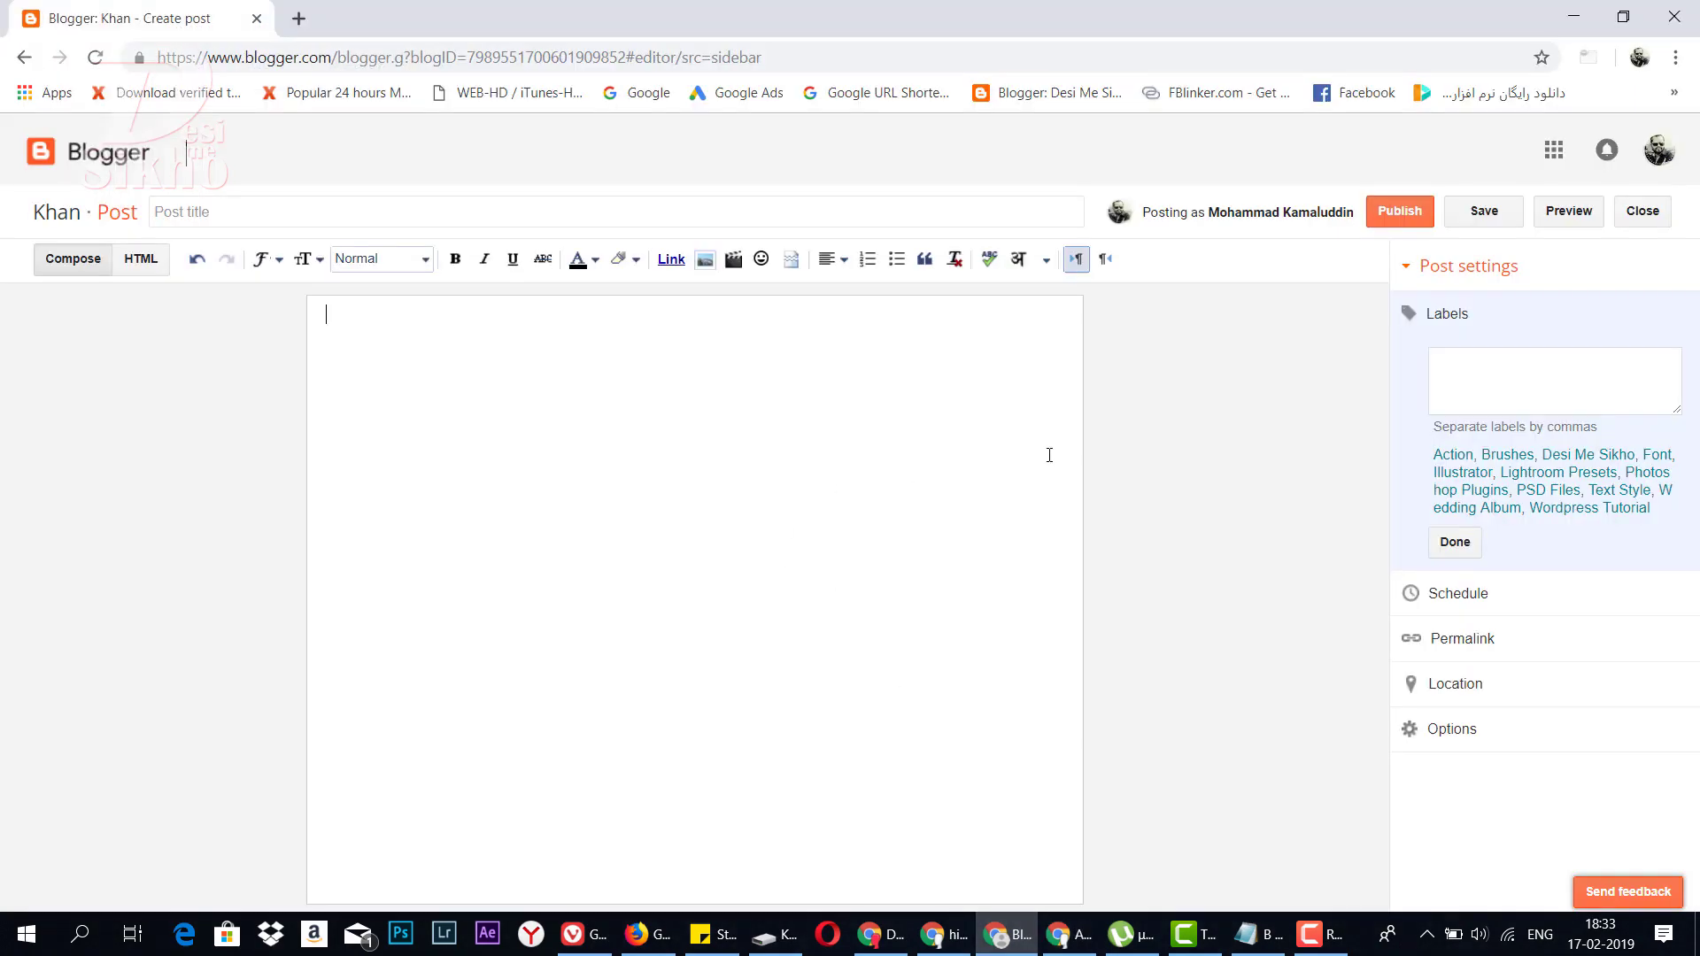
click(1574, 13)
click(709, 19)
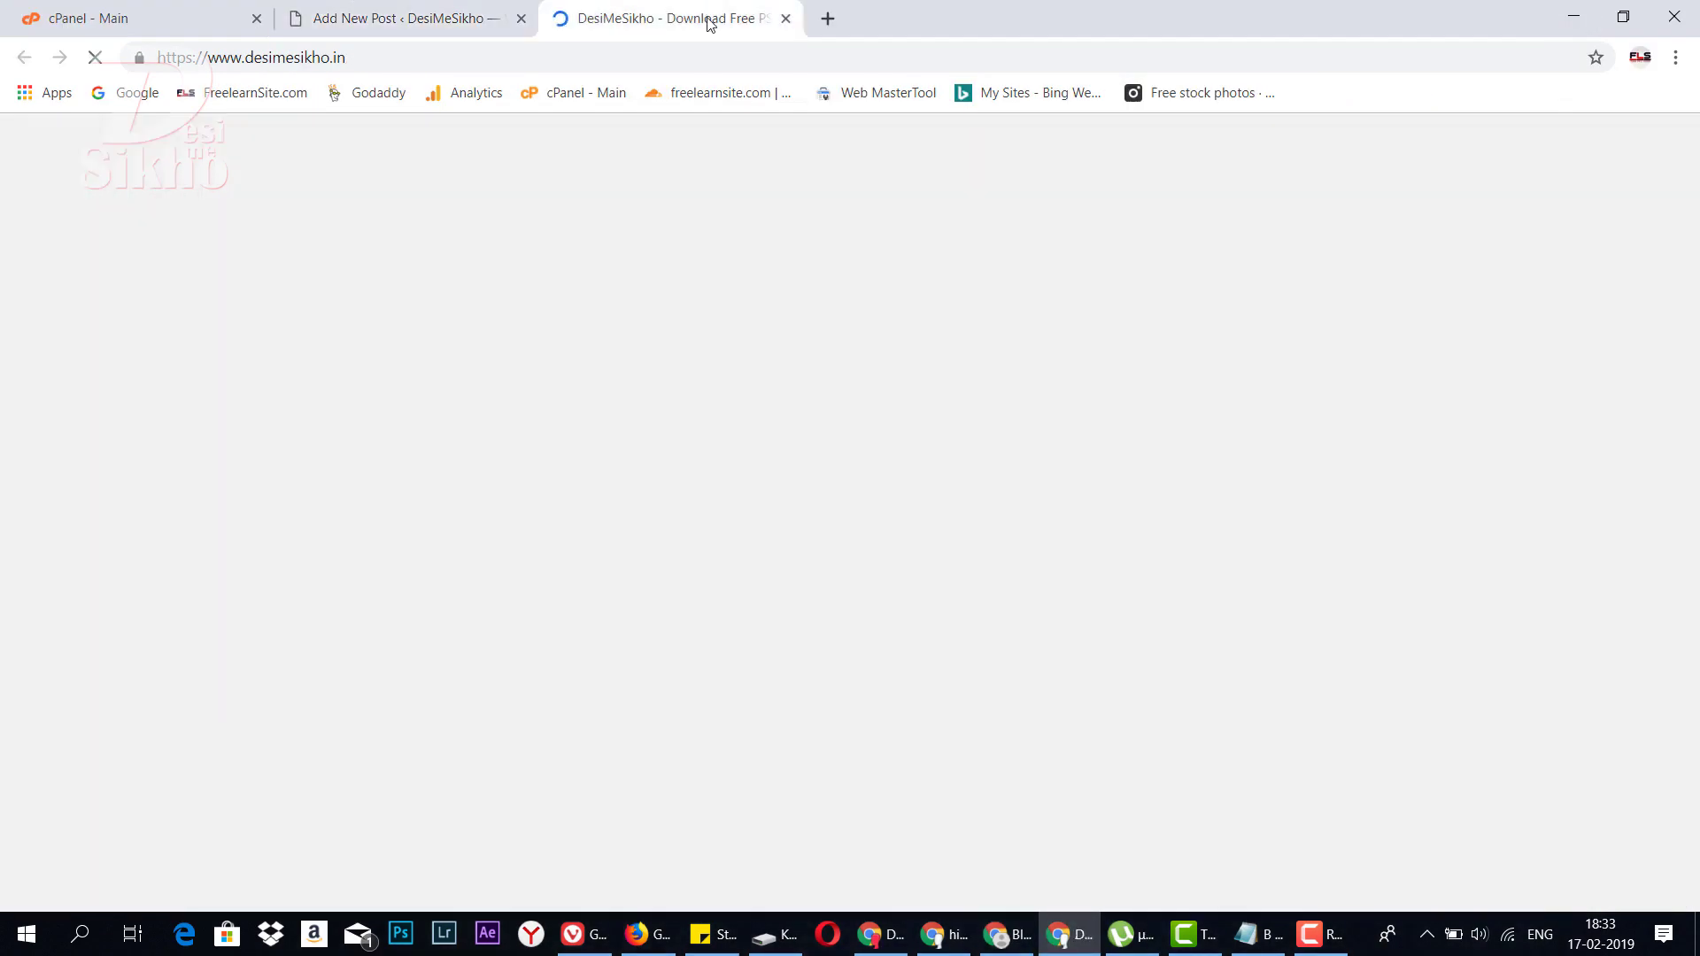
scroll(502, 576, down, 3)
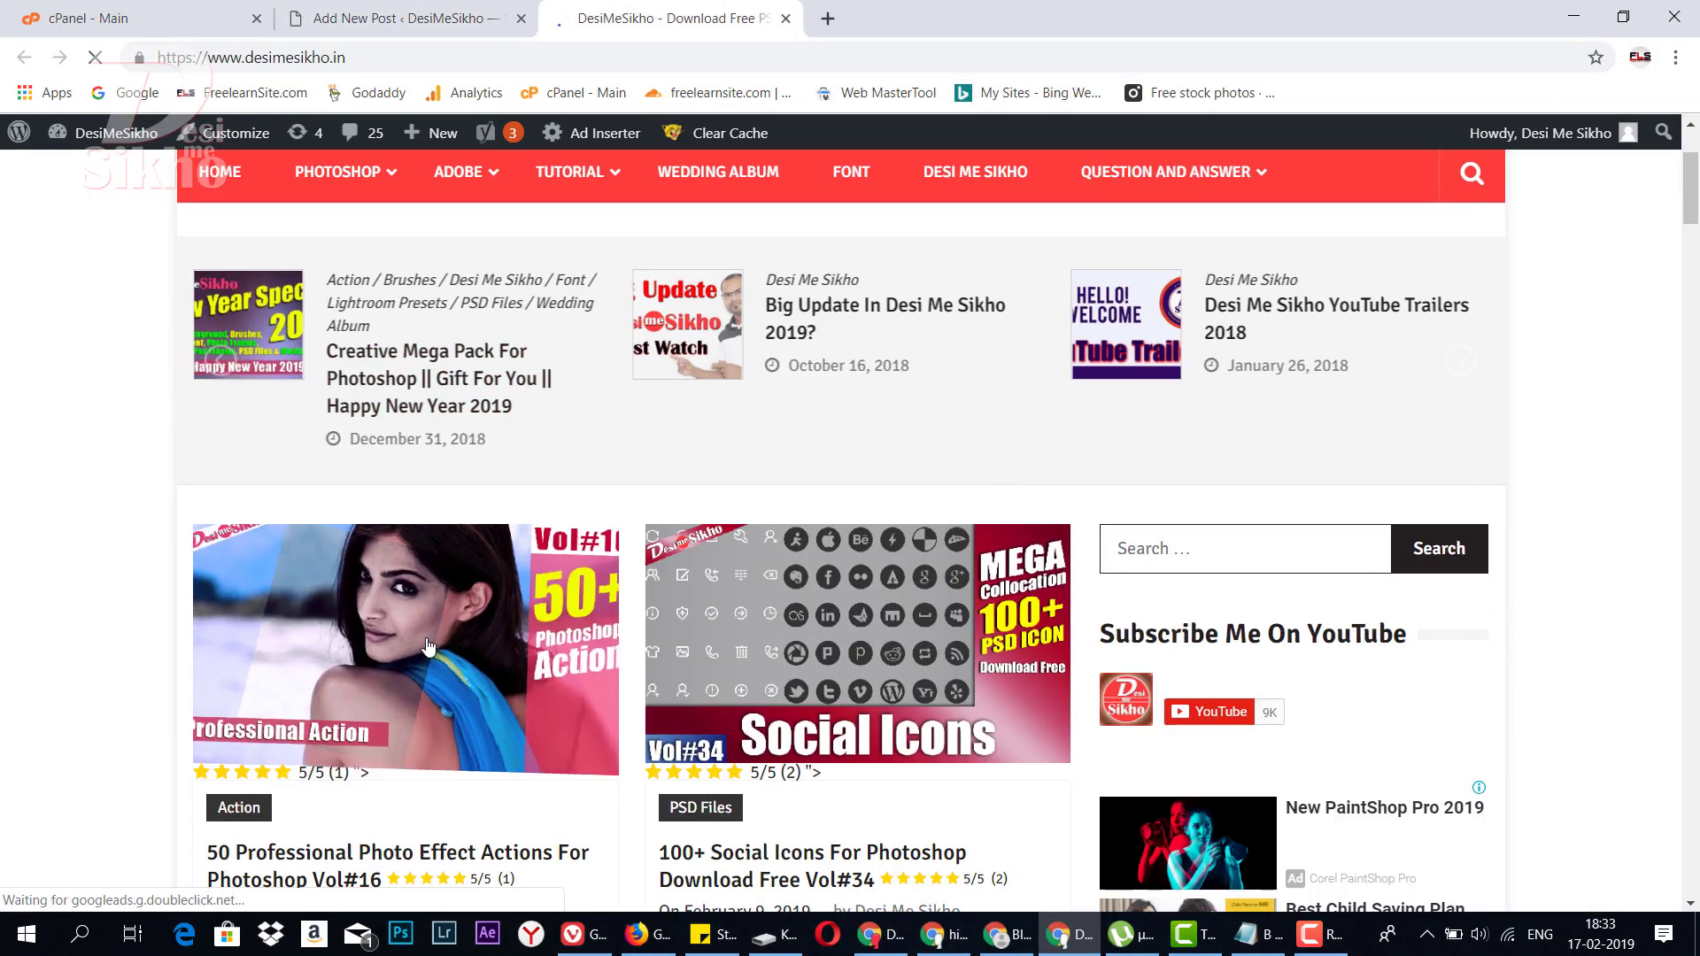
key(ctrl+shift+Tab)
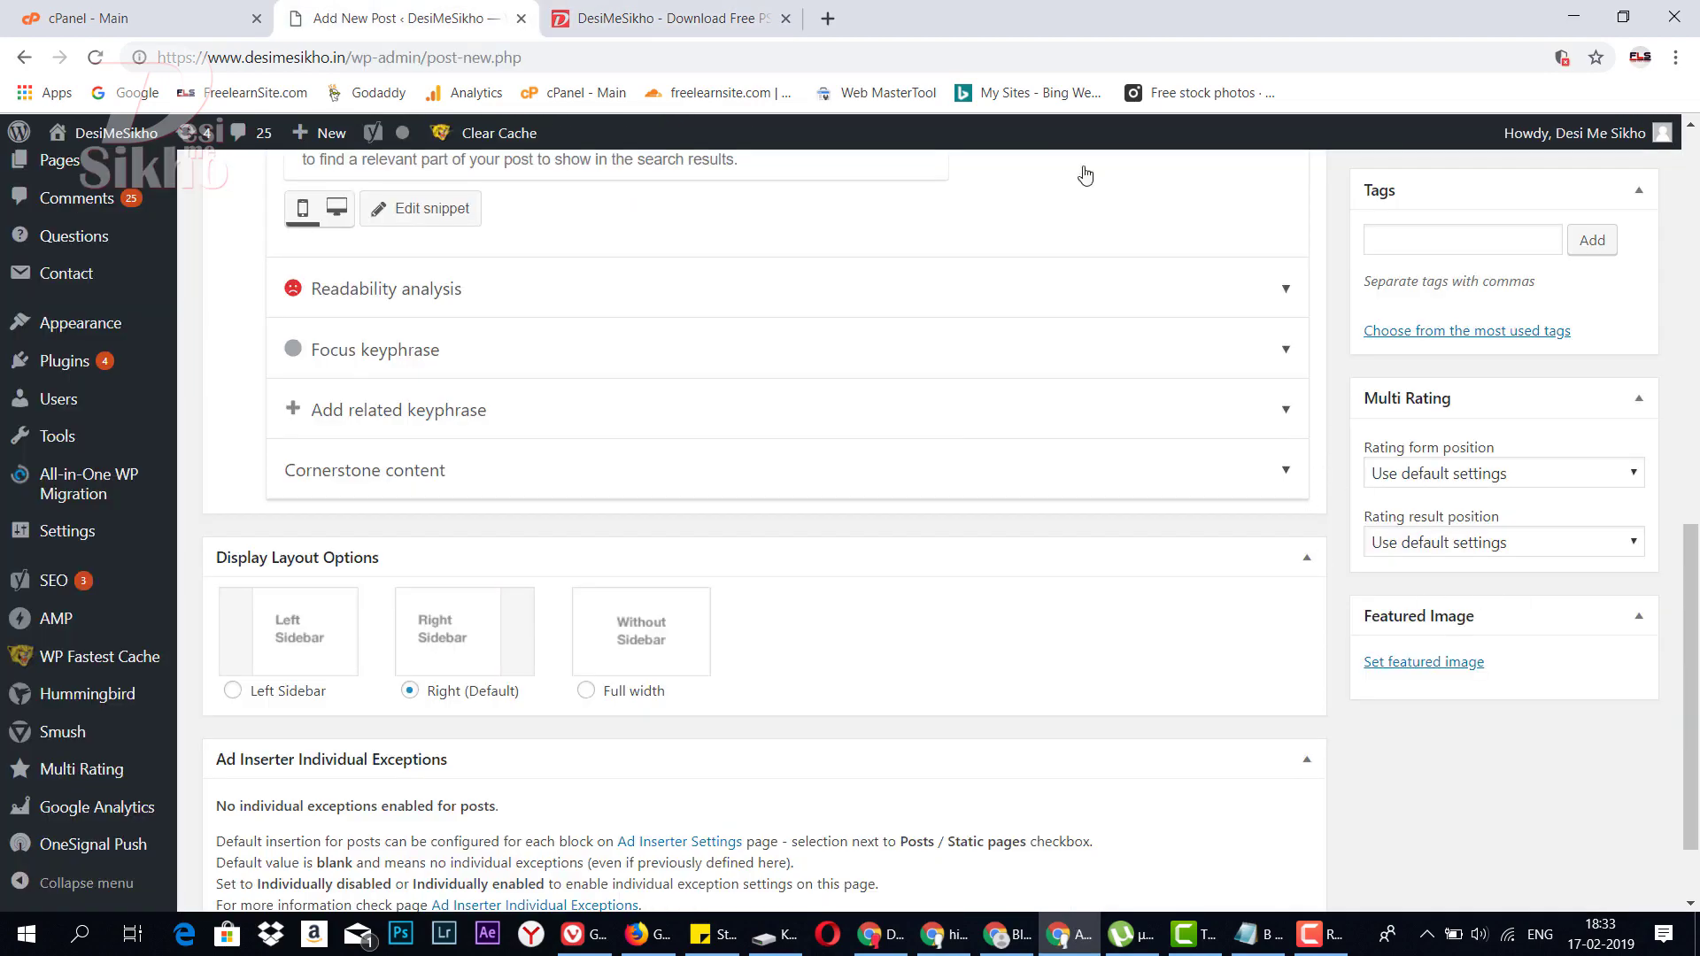
key(ctrl+Tab)
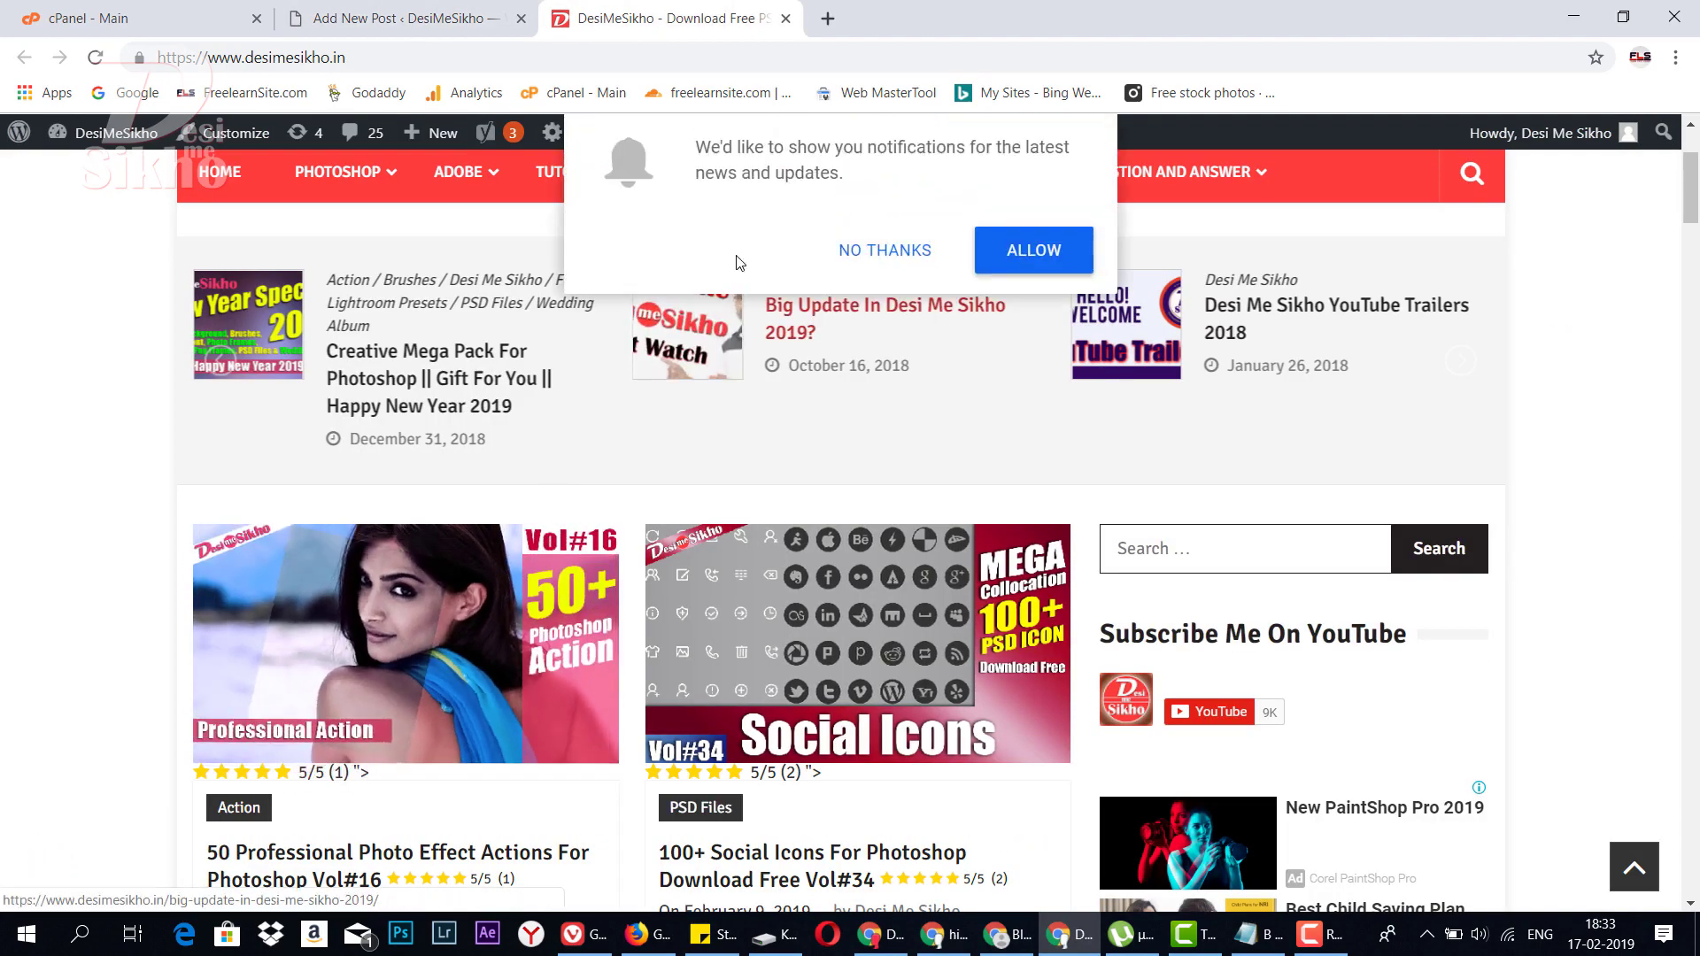
- Return to the start of WordPress's Add New Post page, minimize that window and switch to the Desi Me Sikho YouTube channel
click(441, 11)
scroll(599, 399, up, 10)
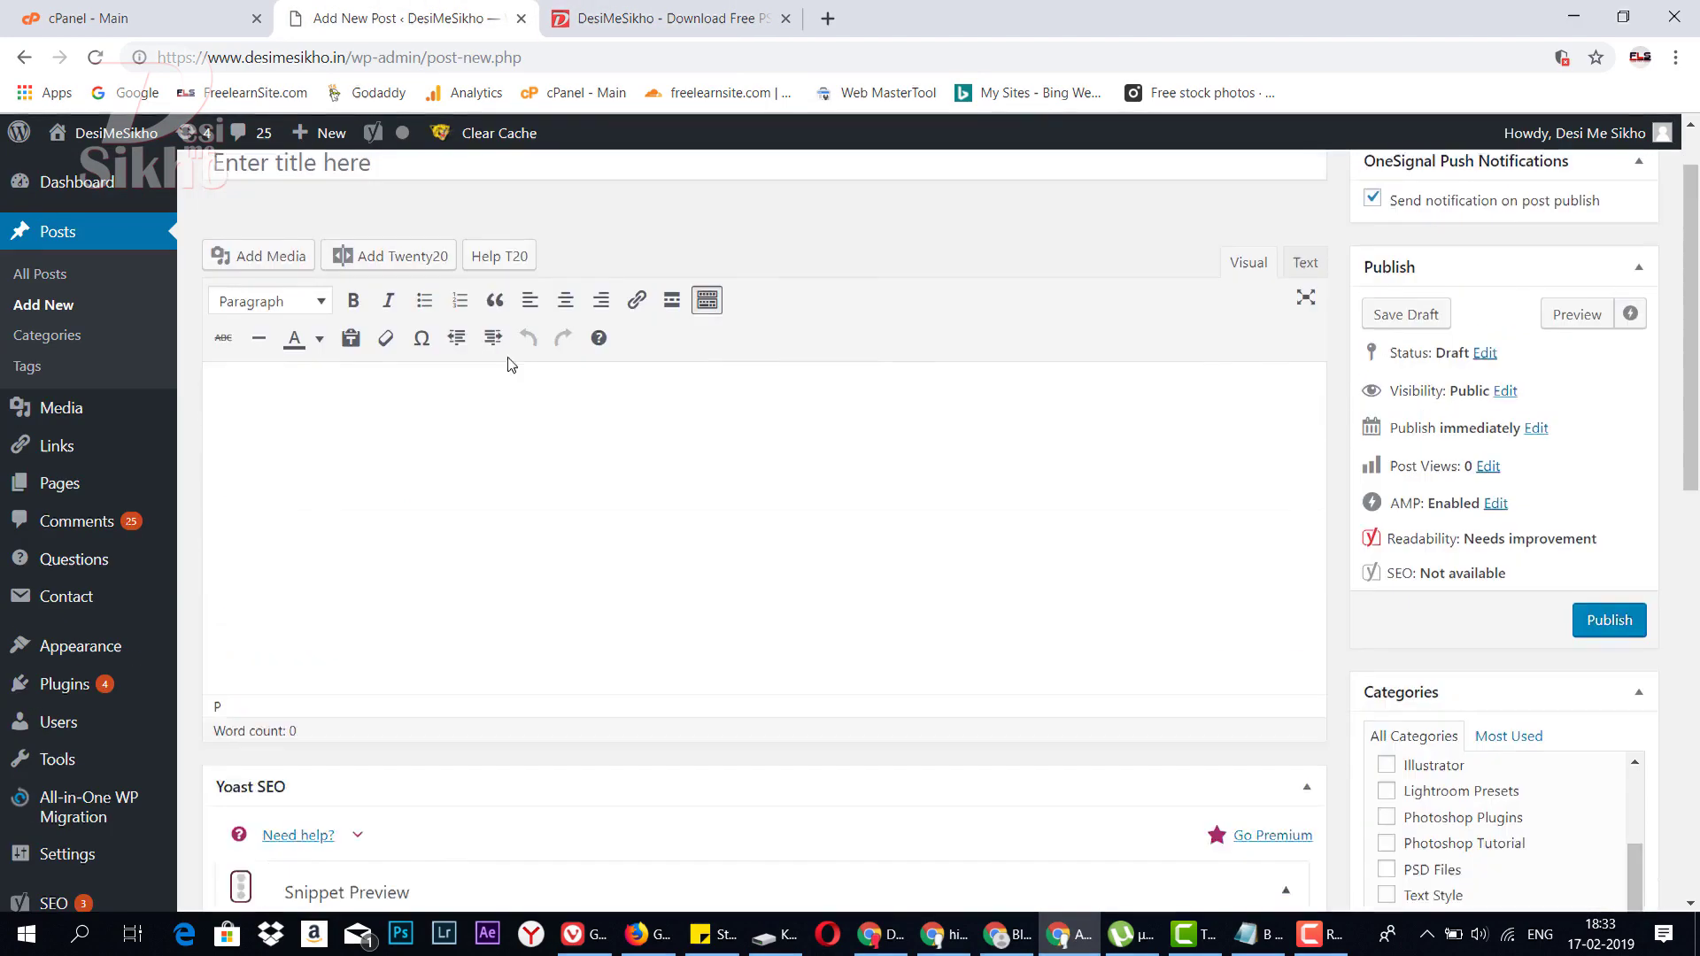
click(1581, 20)
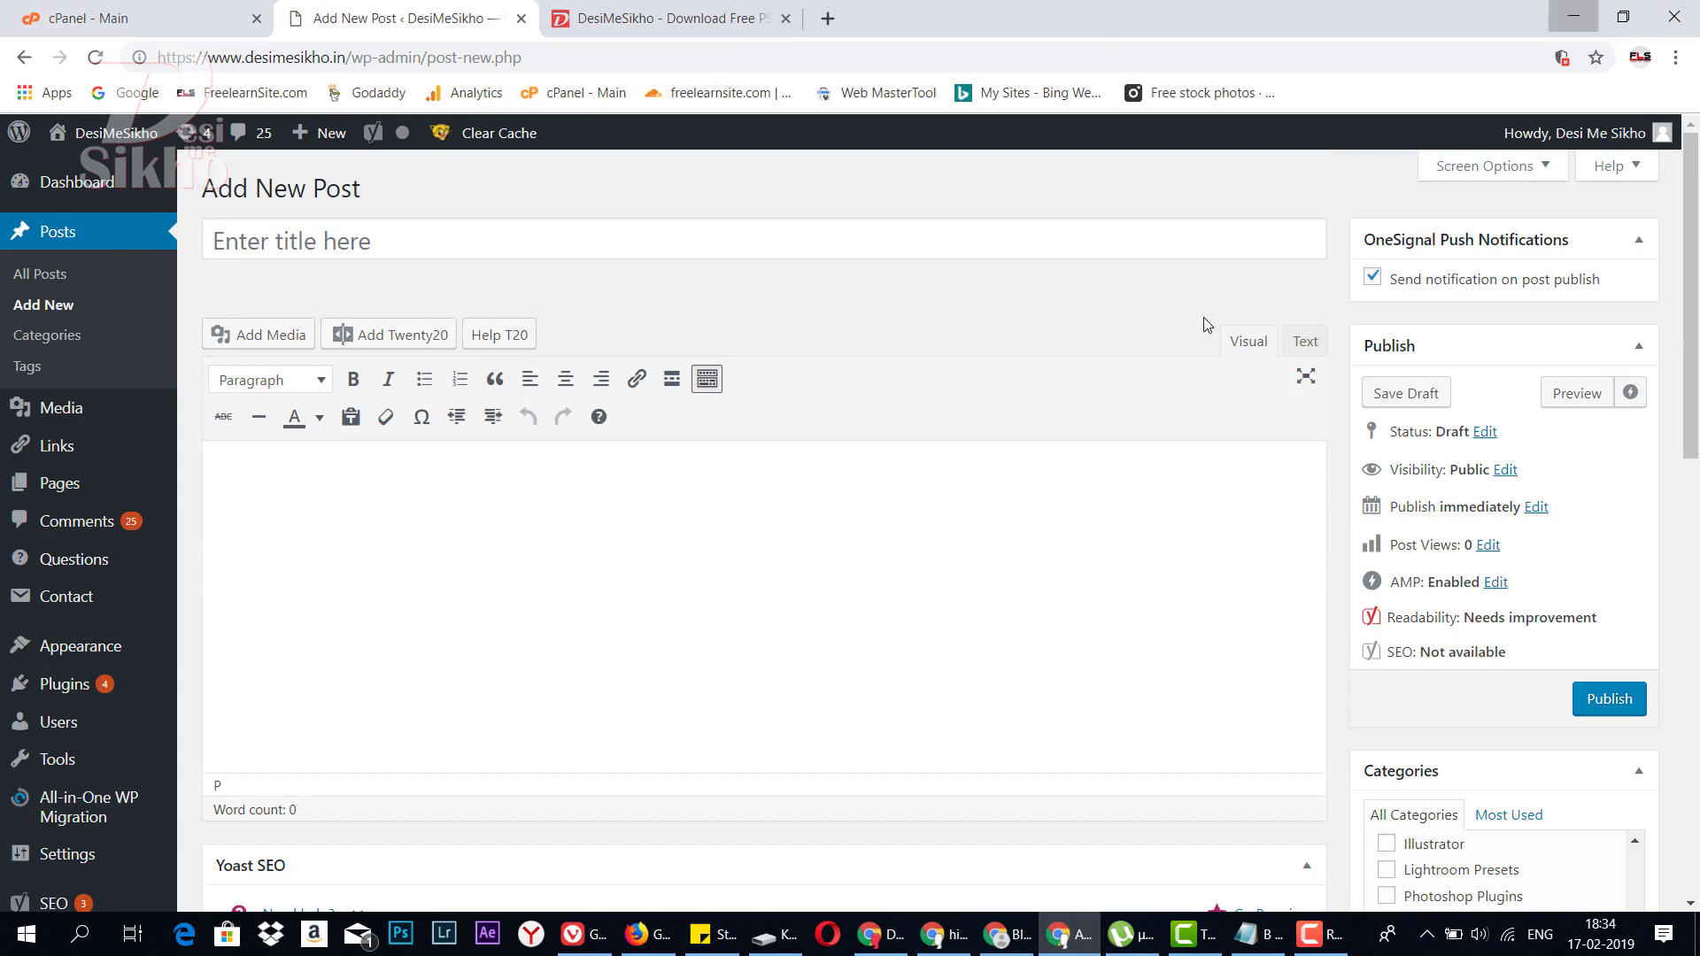
click(875, 948)
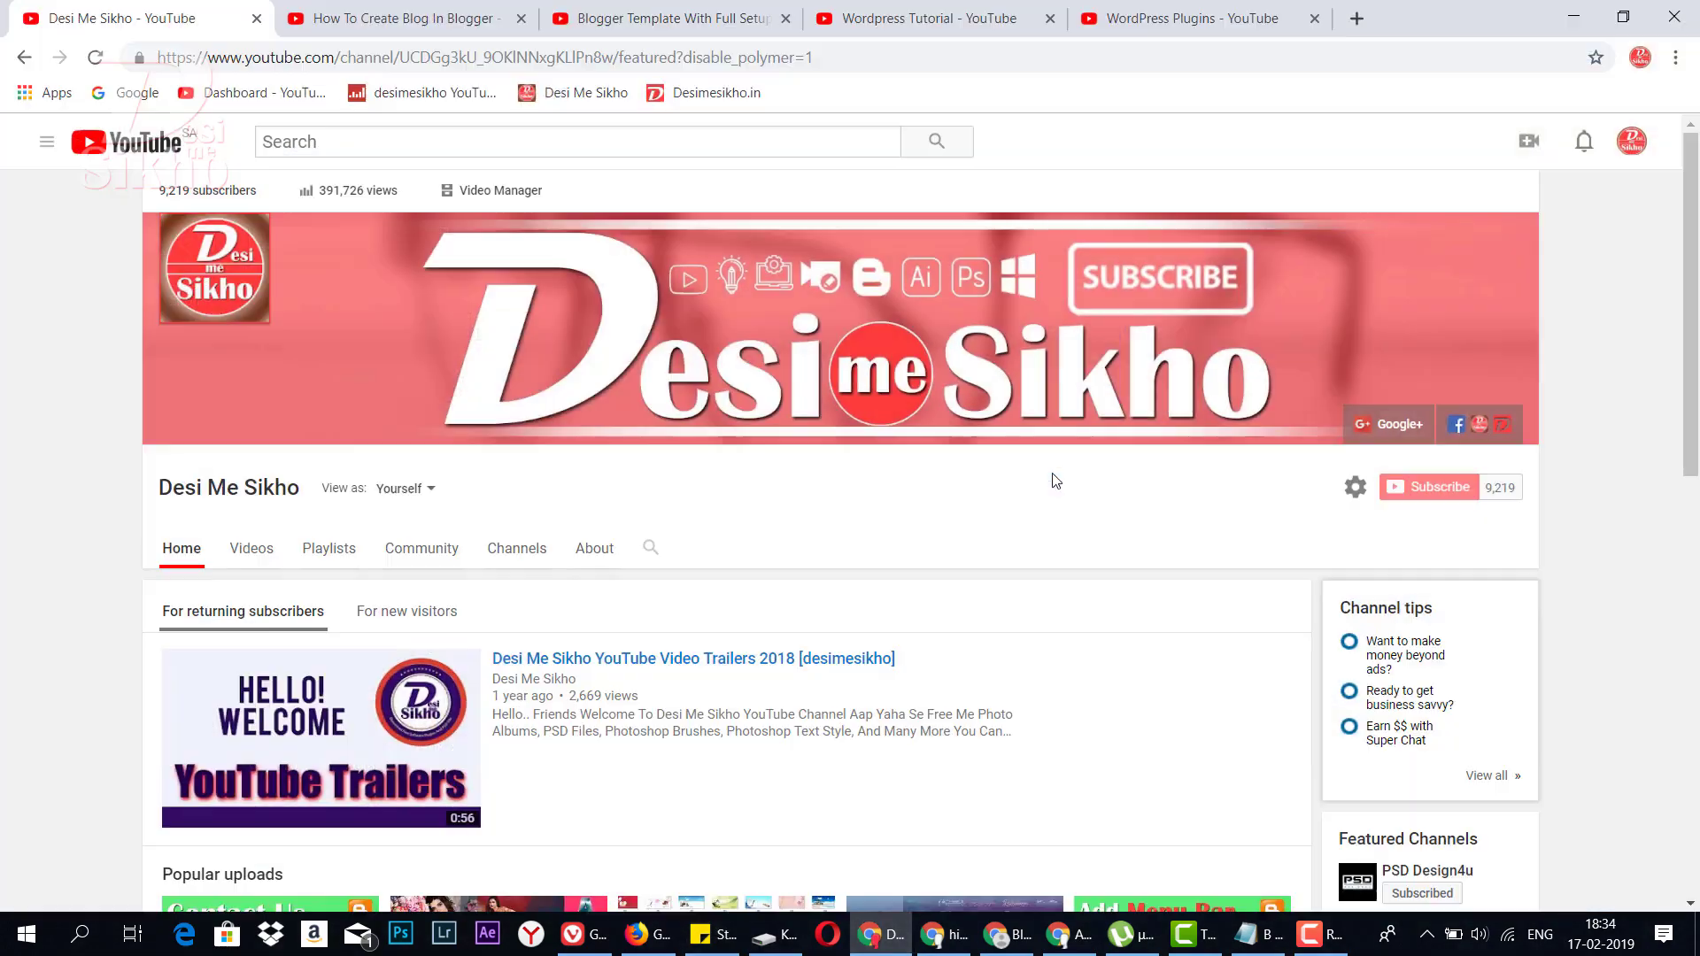